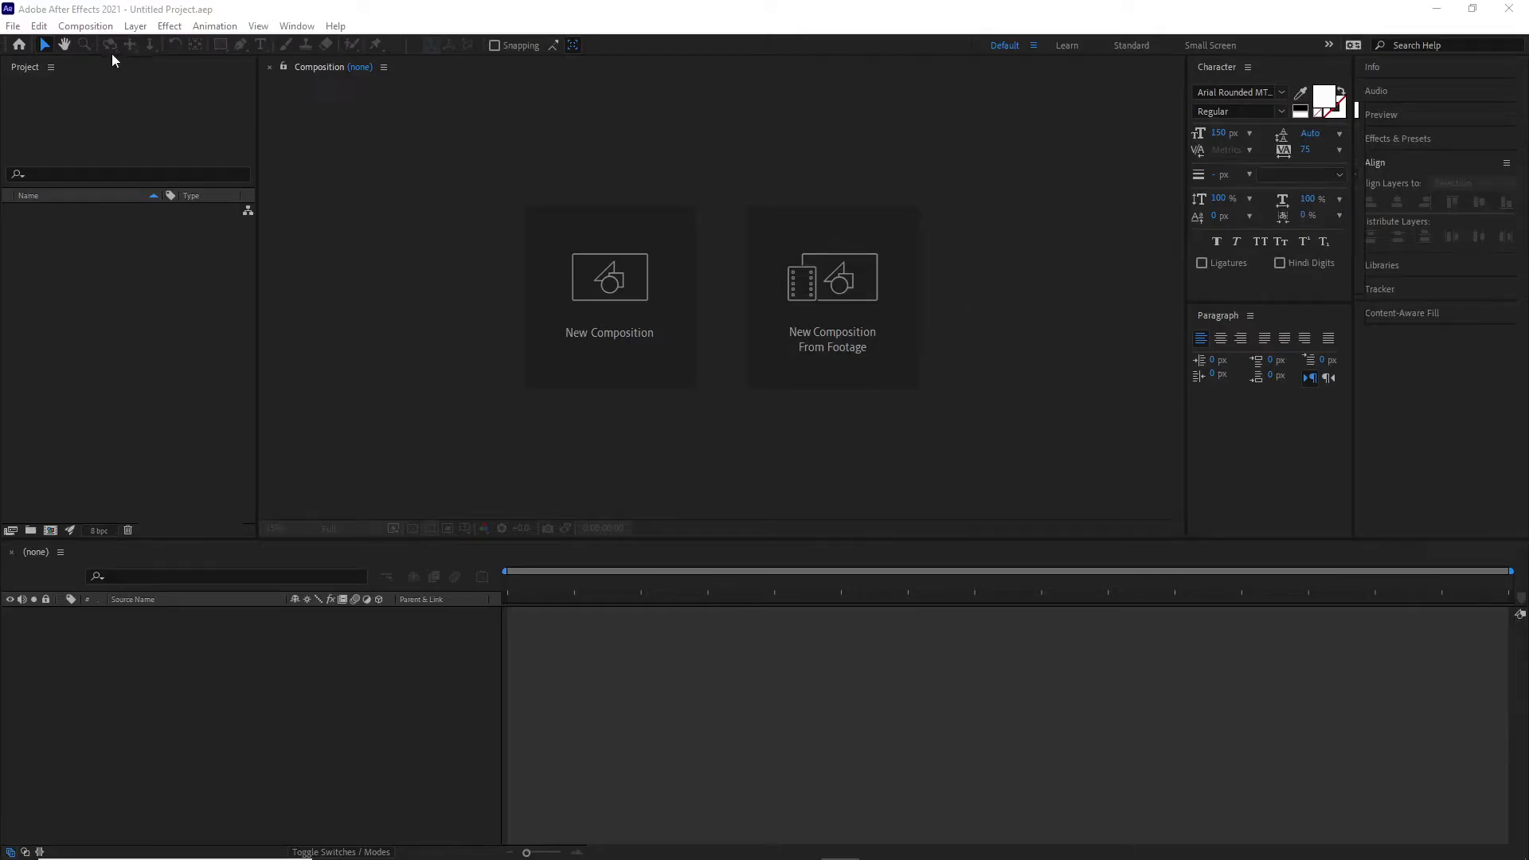
- Create a new composition named "Animating text" using the HDTV 1080 24 preset with a frame rate of 30 fps
{"action": "left_click", "coordinate": [132, 11]}
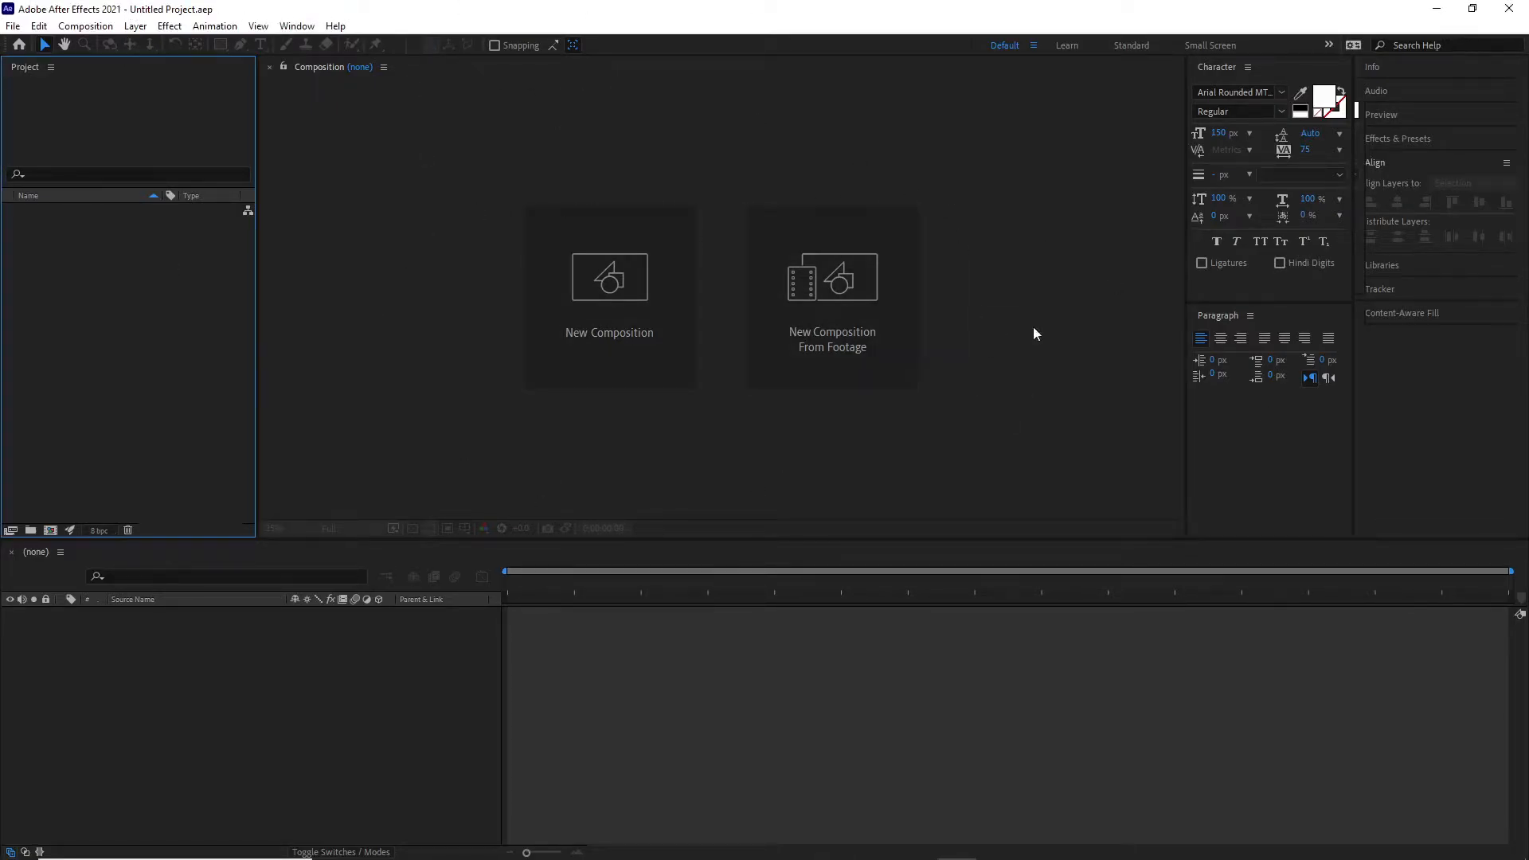
{"action": "left_click", "coordinate": [618, 291]}
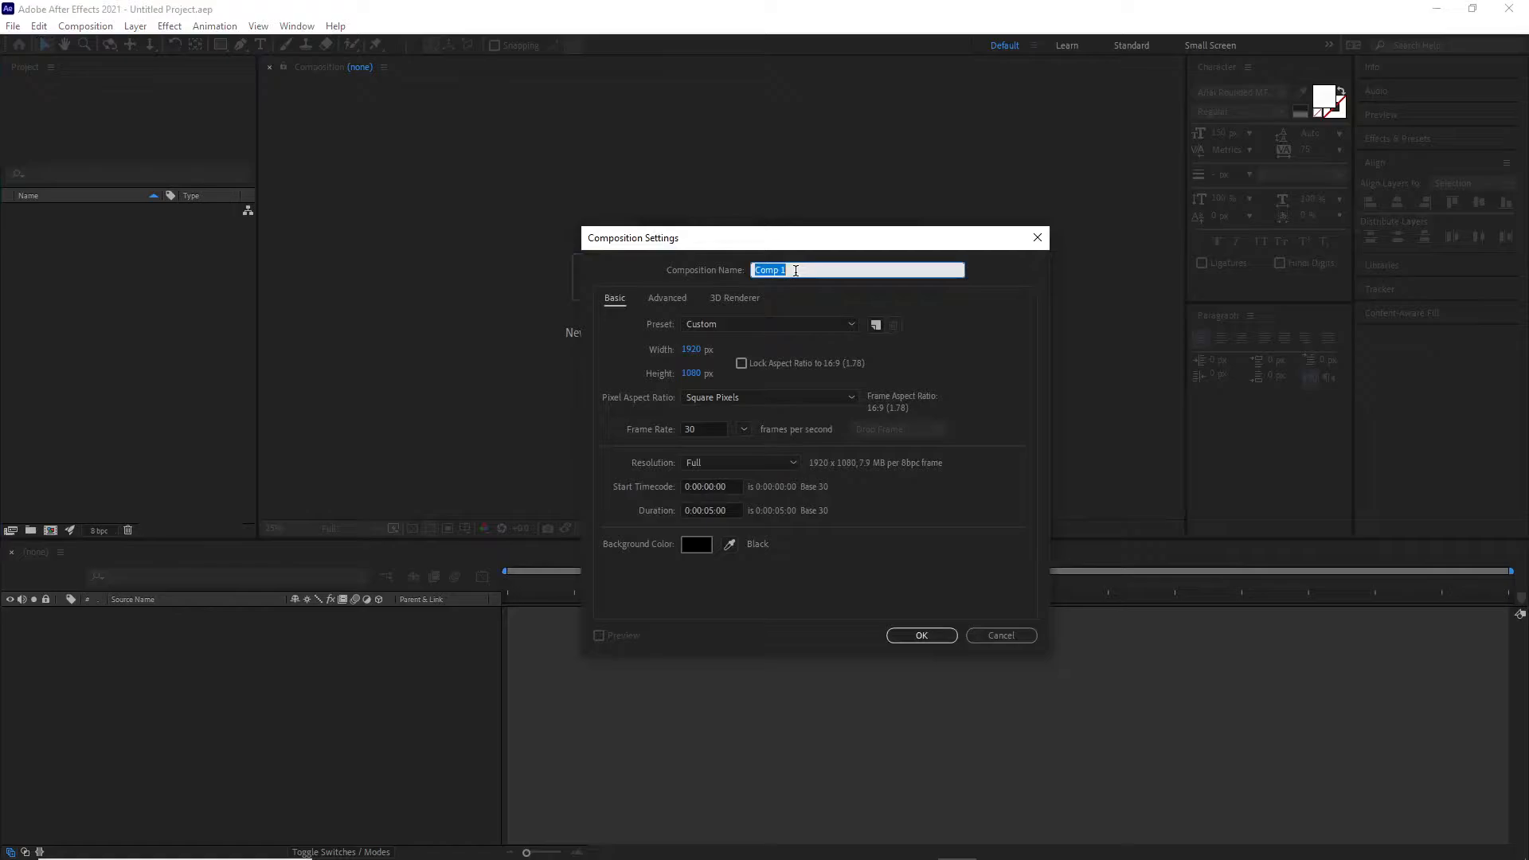
{"action": "type", "text": "Animating text"}
{"action": "left_click", "coordinate": [700, 322]}
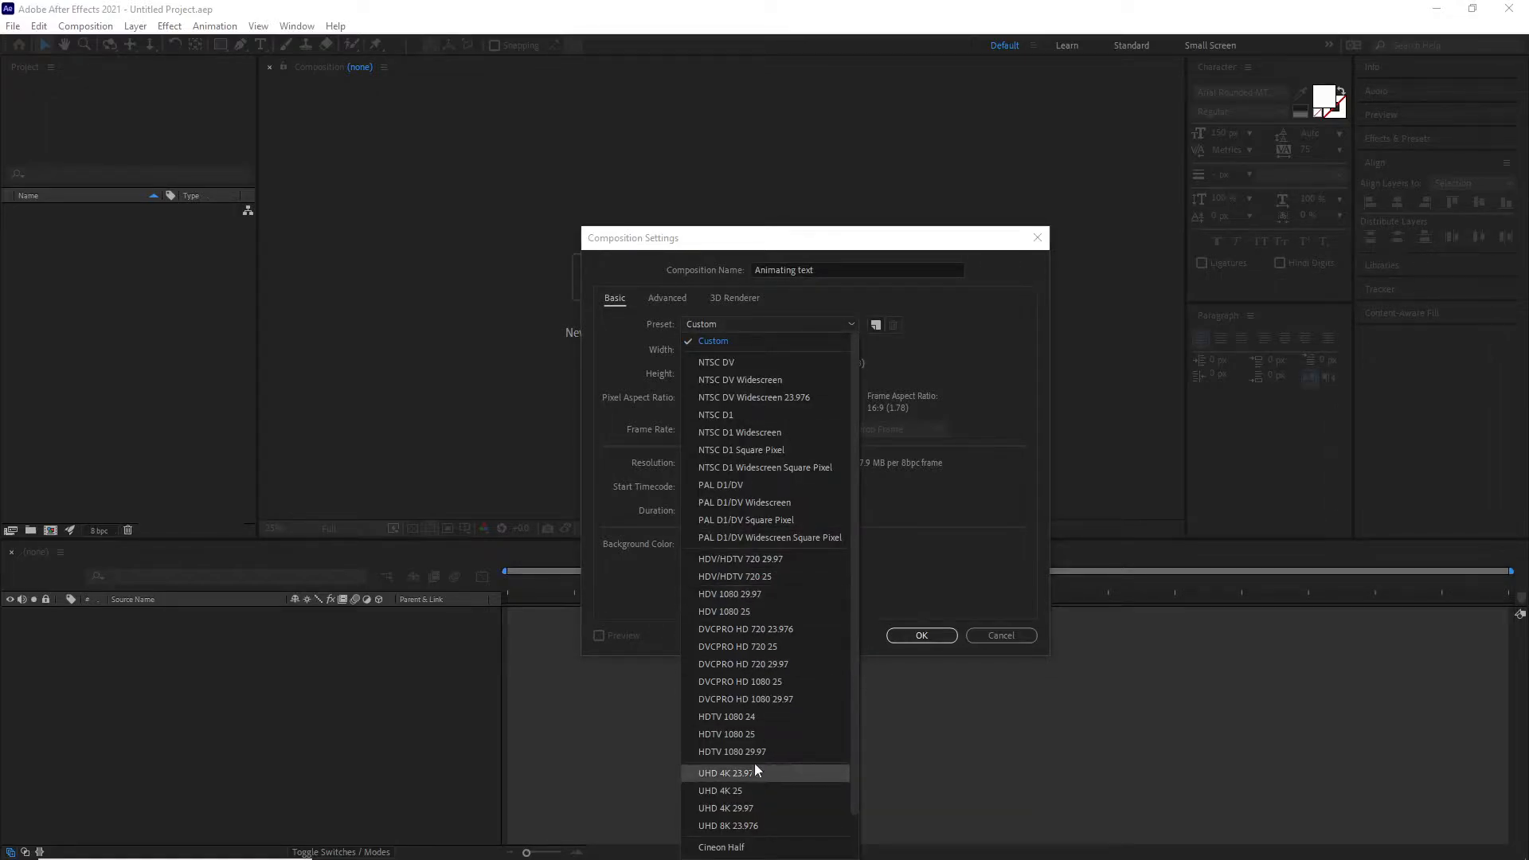
{"action": "left_click", "coordinate": [744, 719]}
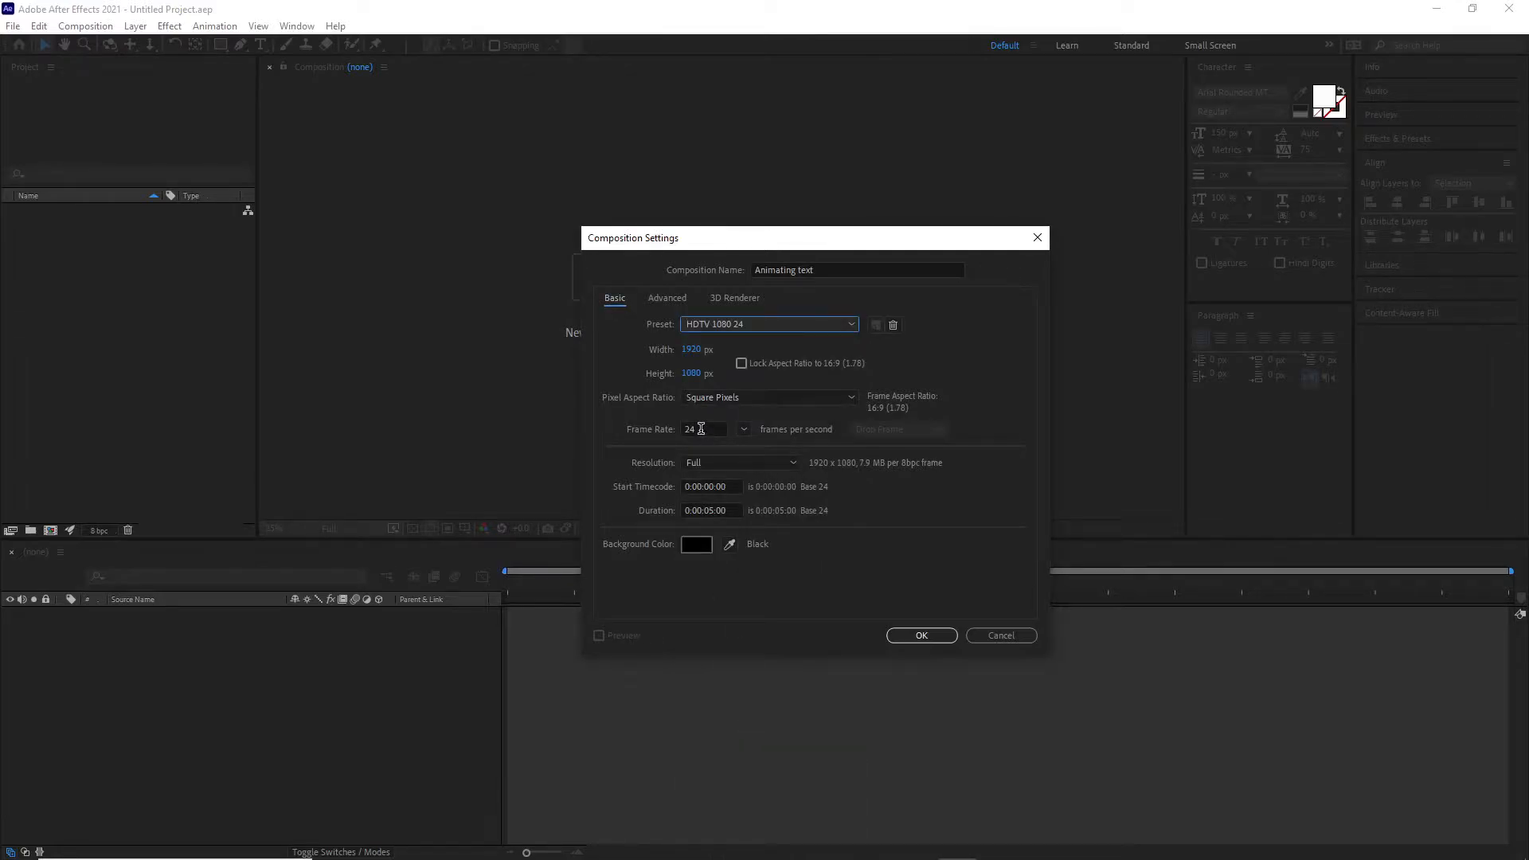
{"action": "left_click", "coordinate": [701, 430]}
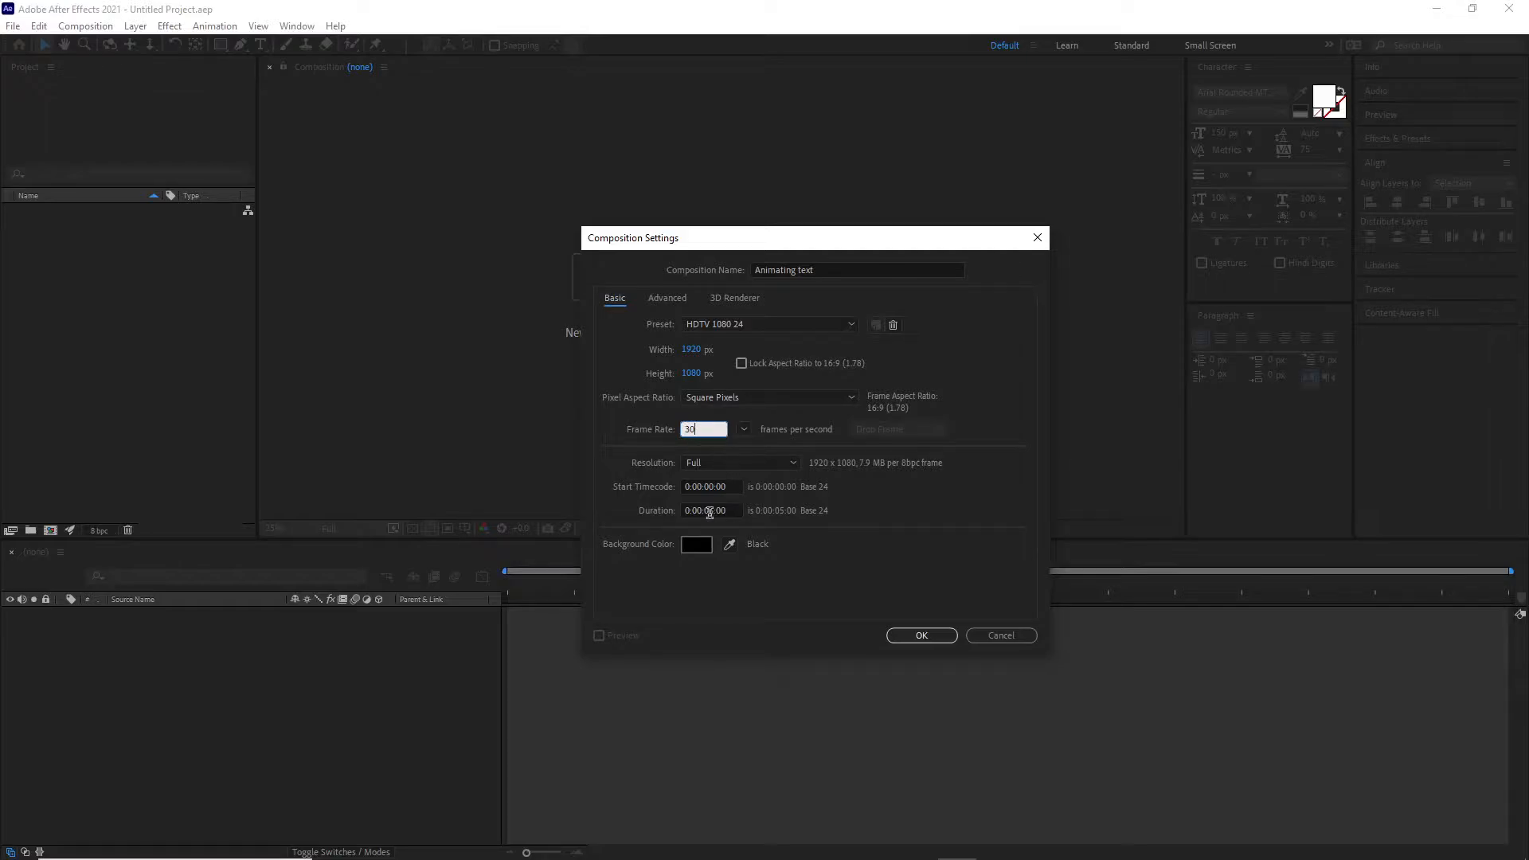
{"action": "left_click", "coordinate": [926, 635]}
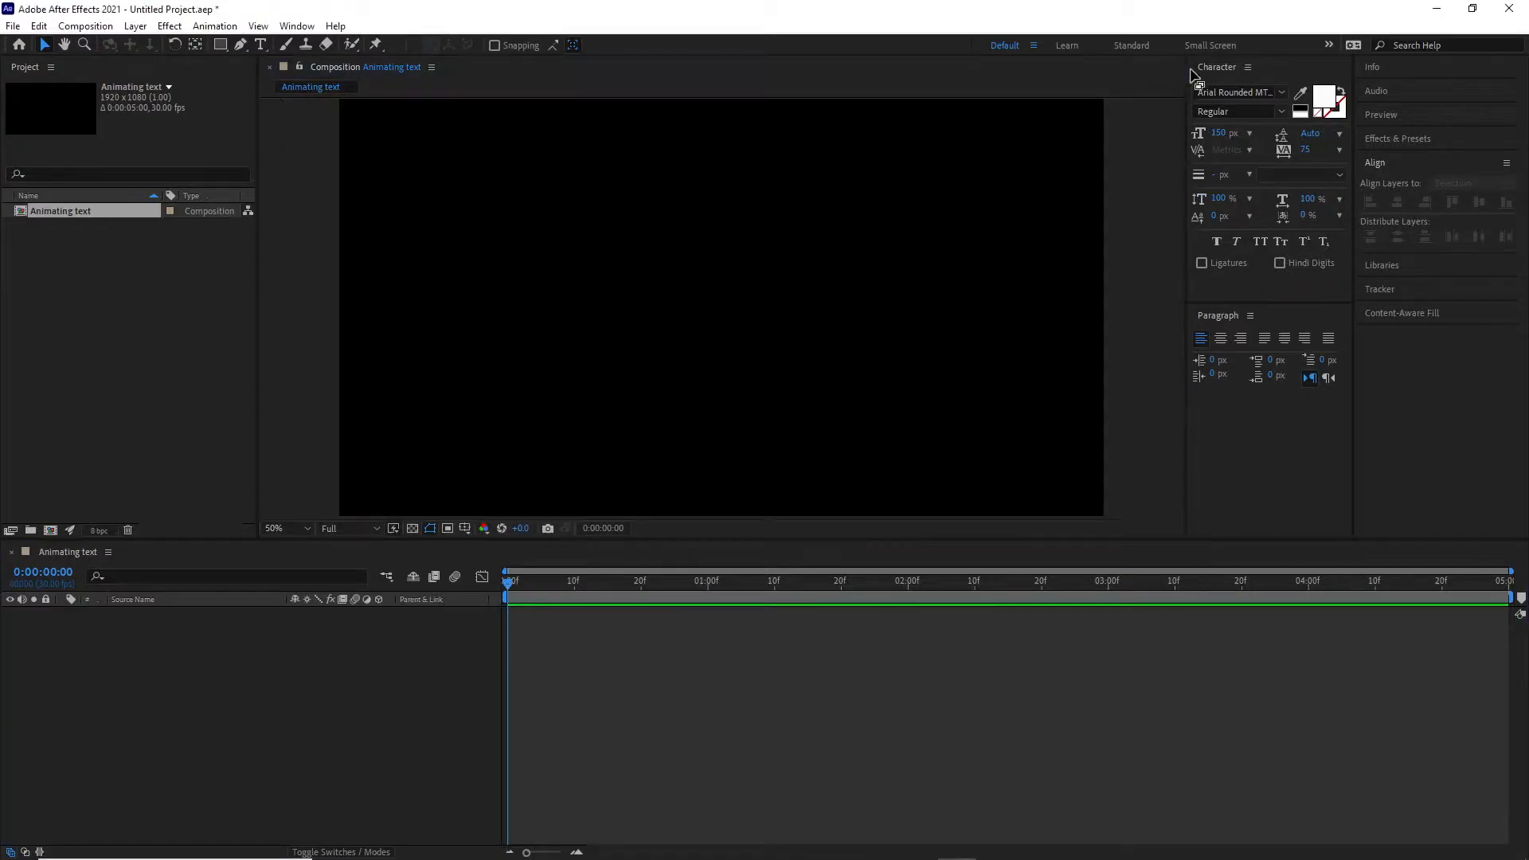
- Rearrange the workspace by docking the Character and Paragraph panels into a different panel group
{"action": "left_click", "coordinate": [1270, 67]}
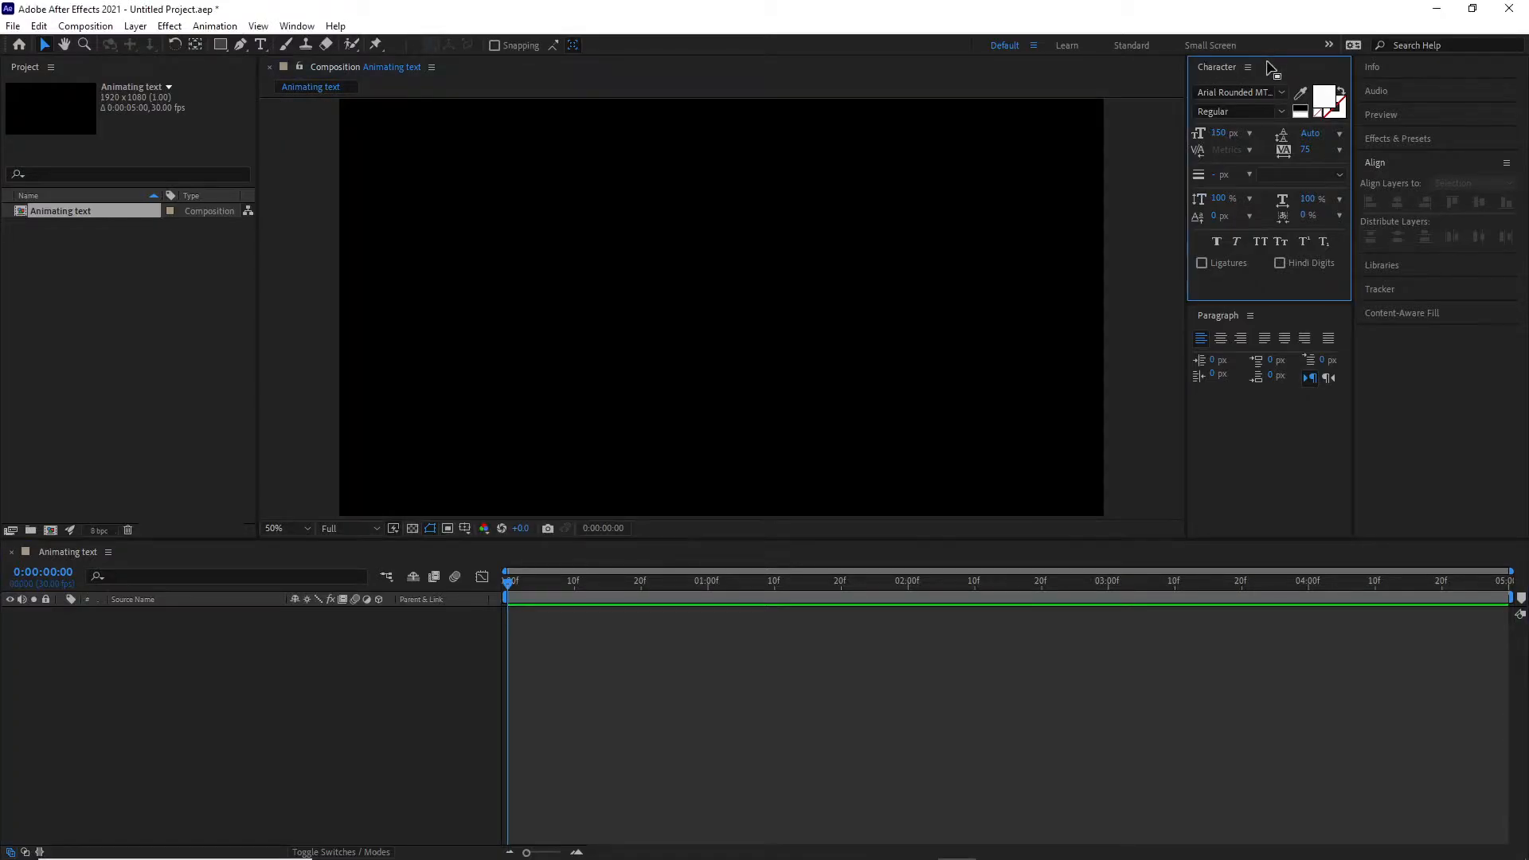
{"action": "left_click", "coordinate": [1294, 322]}
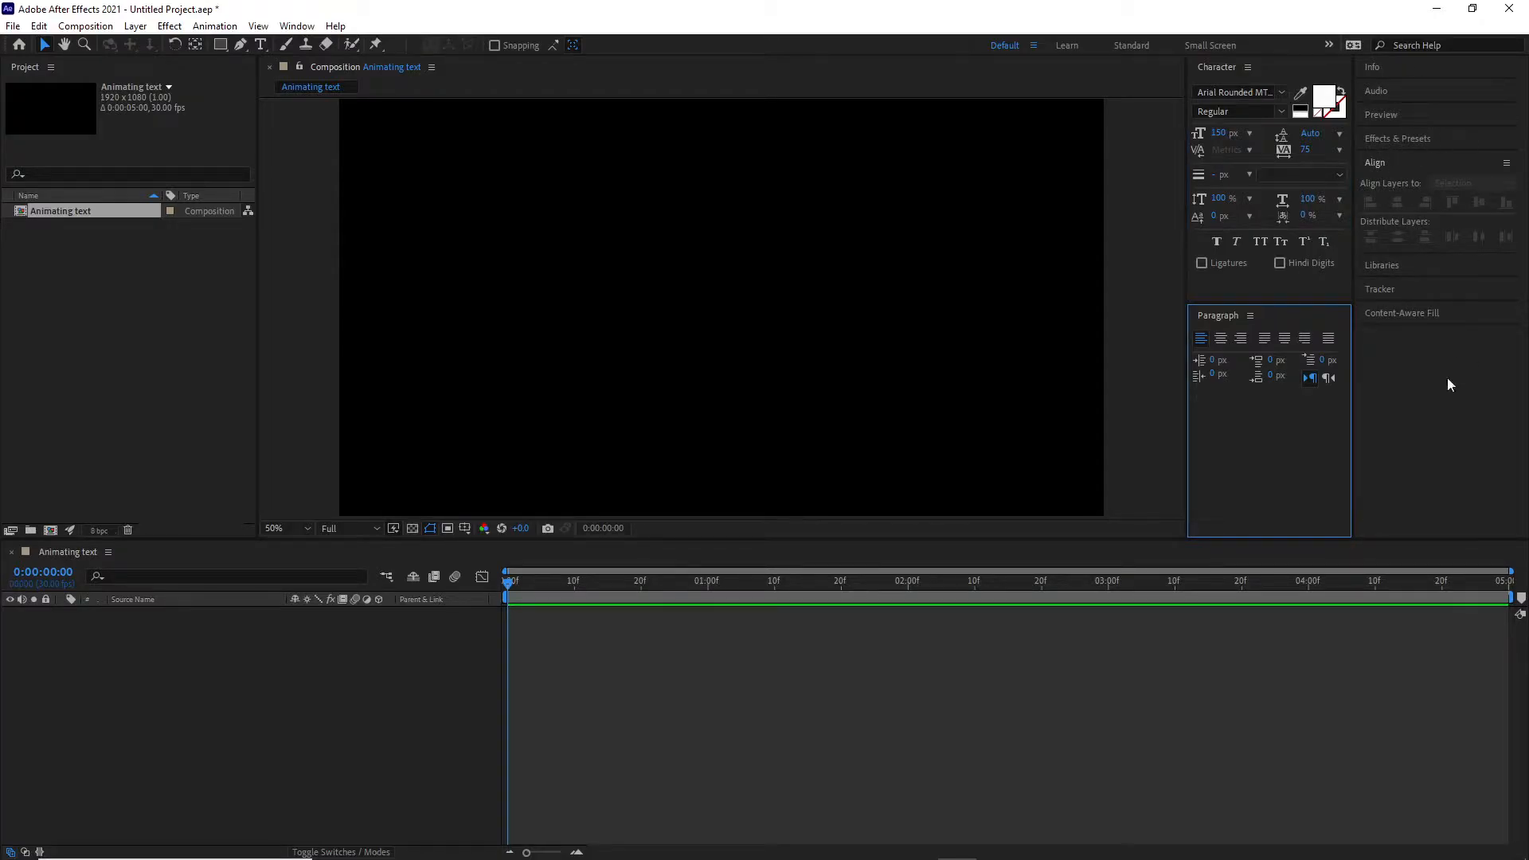
{"action": "left_click_drag", "start_coordinate": [1271, 69], "coordinate": [1438, 517]}
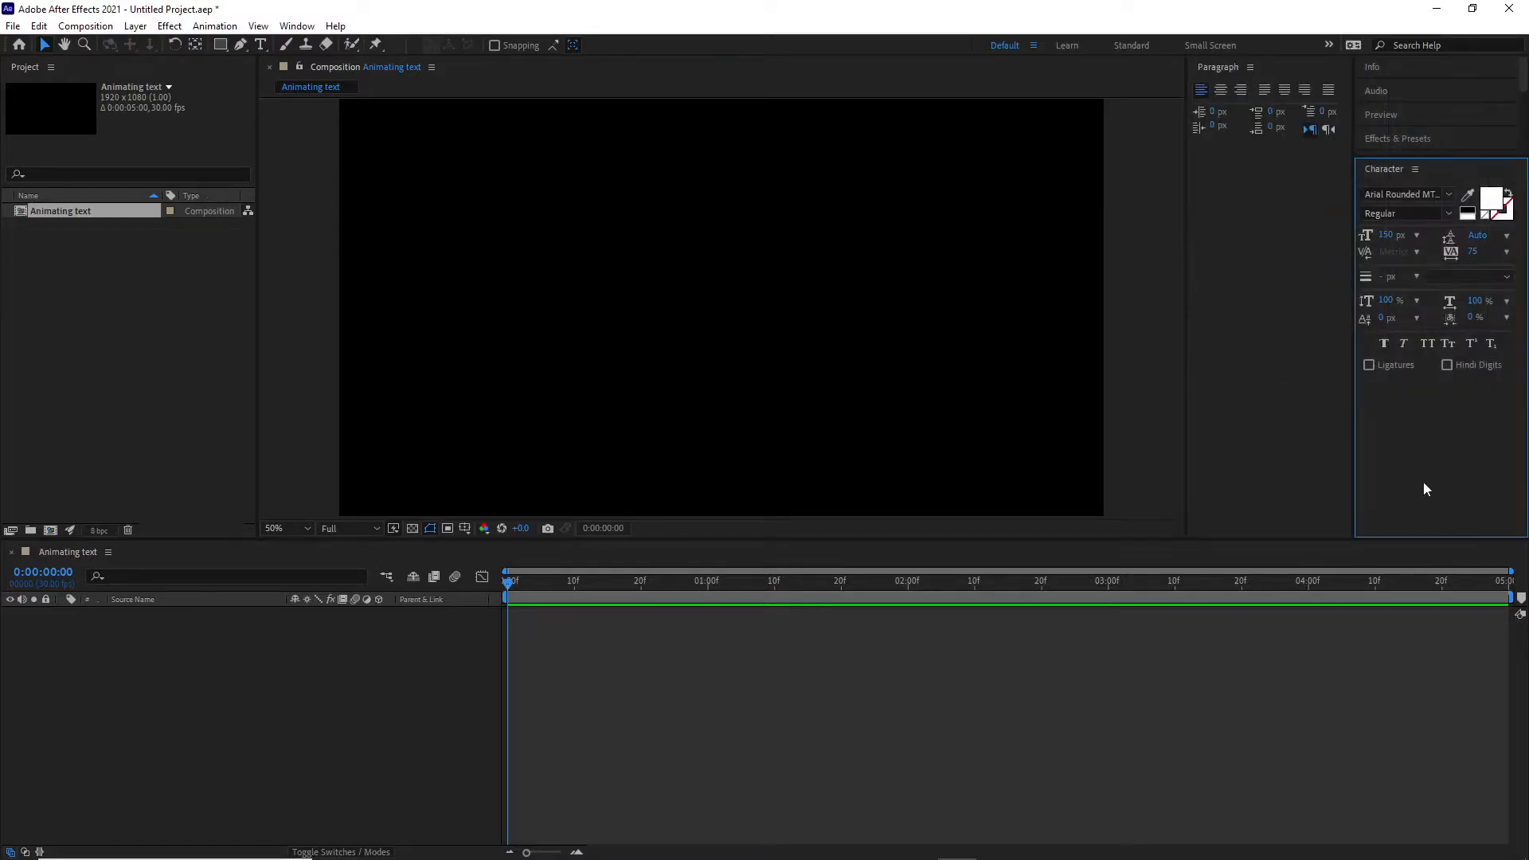
{"action": "left_click_drag", "start_coordinate": [1280, 68], "coordinate": [1451, 528]}
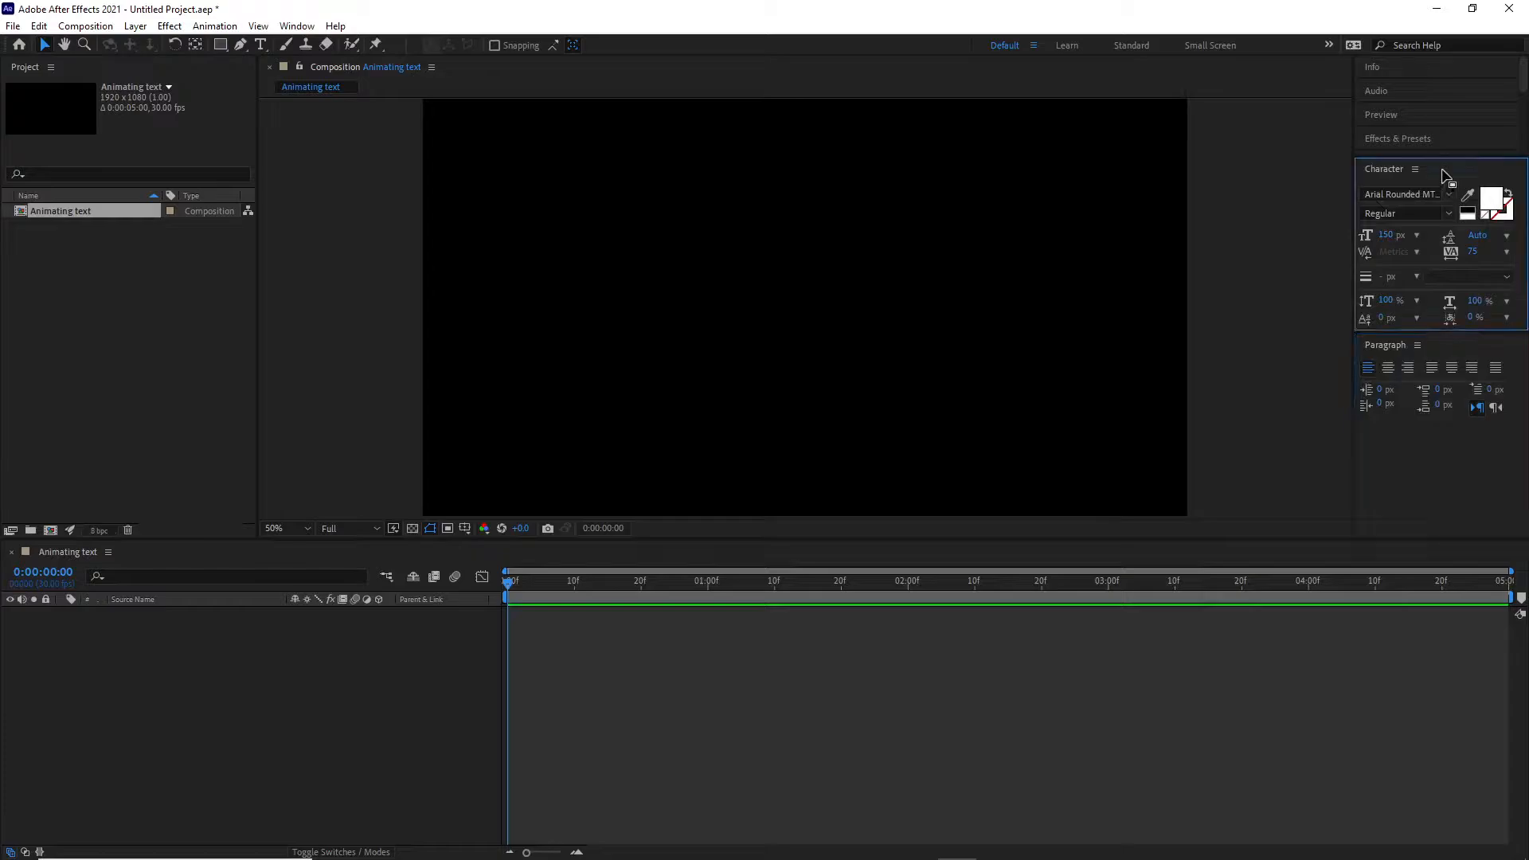
- Maximize the Character panel and restore it
{"action": "key", "text": "grave"}
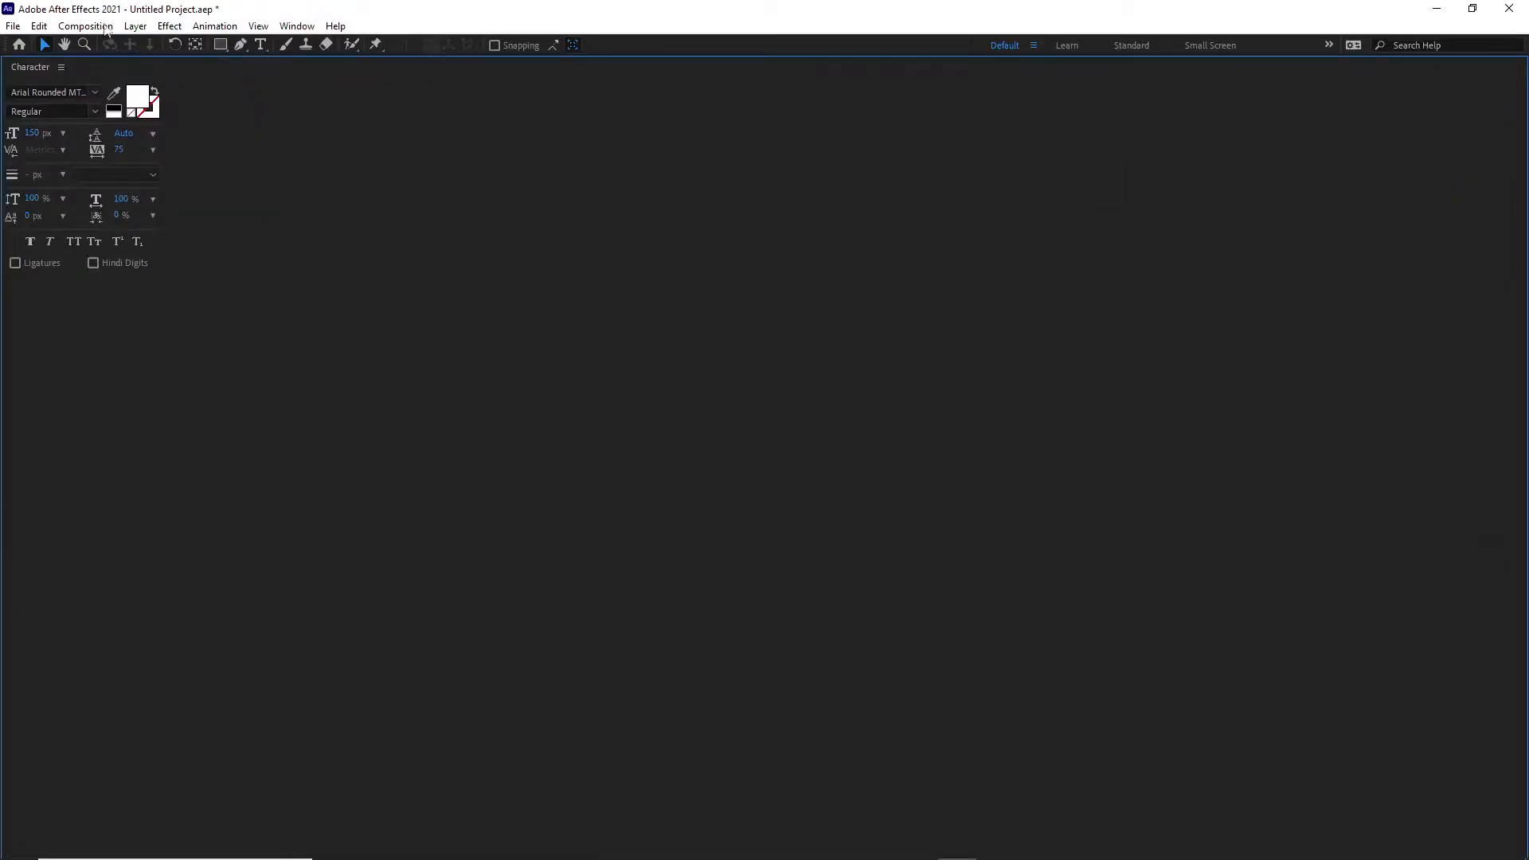
{"action": "key", "text": "grave"}
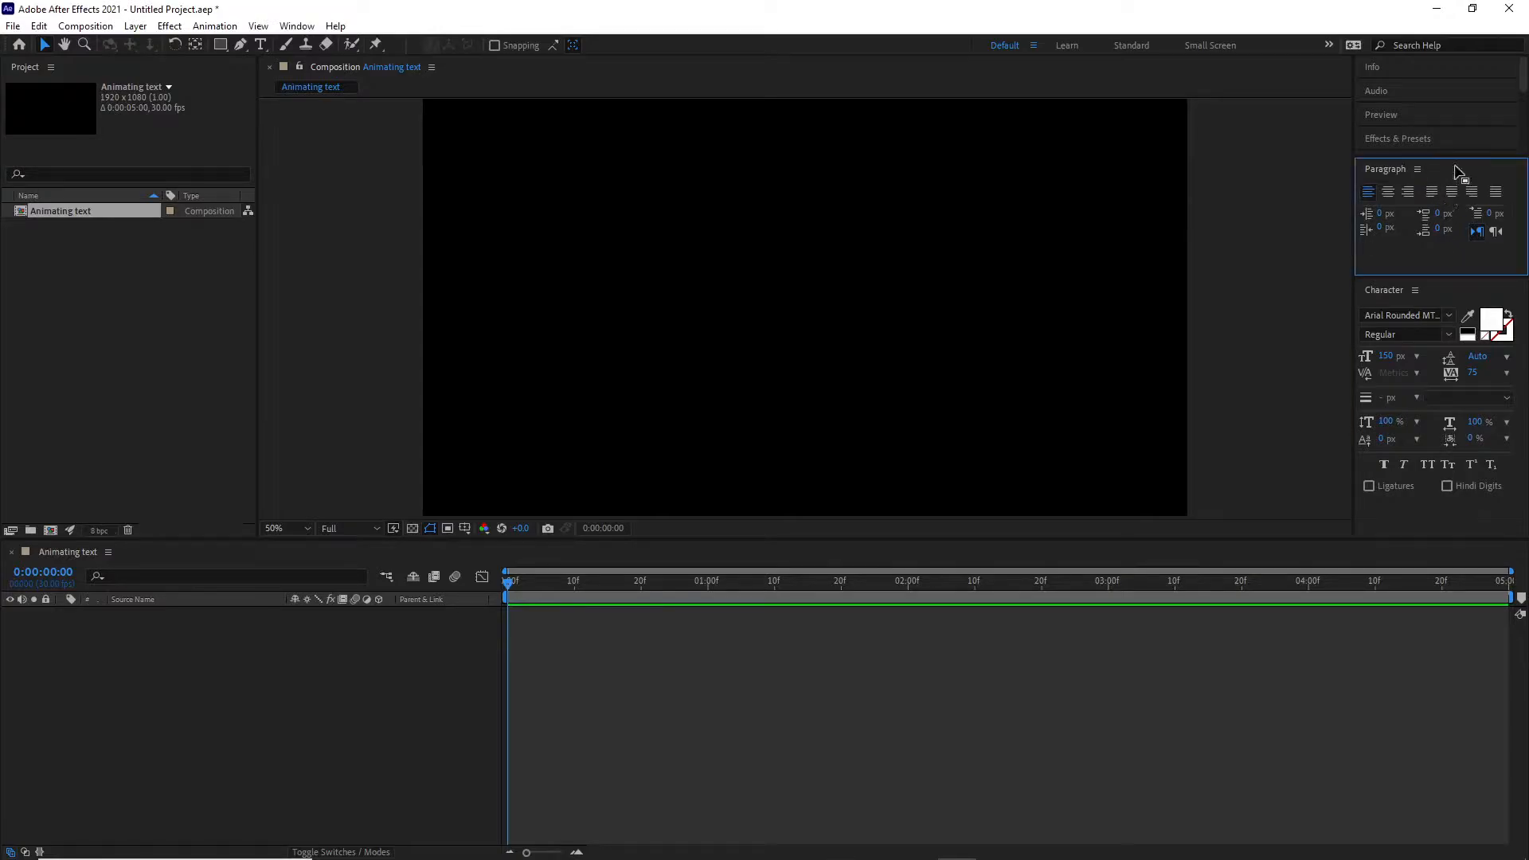
- Dock the Paragraph panel back beneath the Character panel
{"action": "left_click_drag", "start_coordinate": [1363, 163], "coordinate": [1328, 307]}
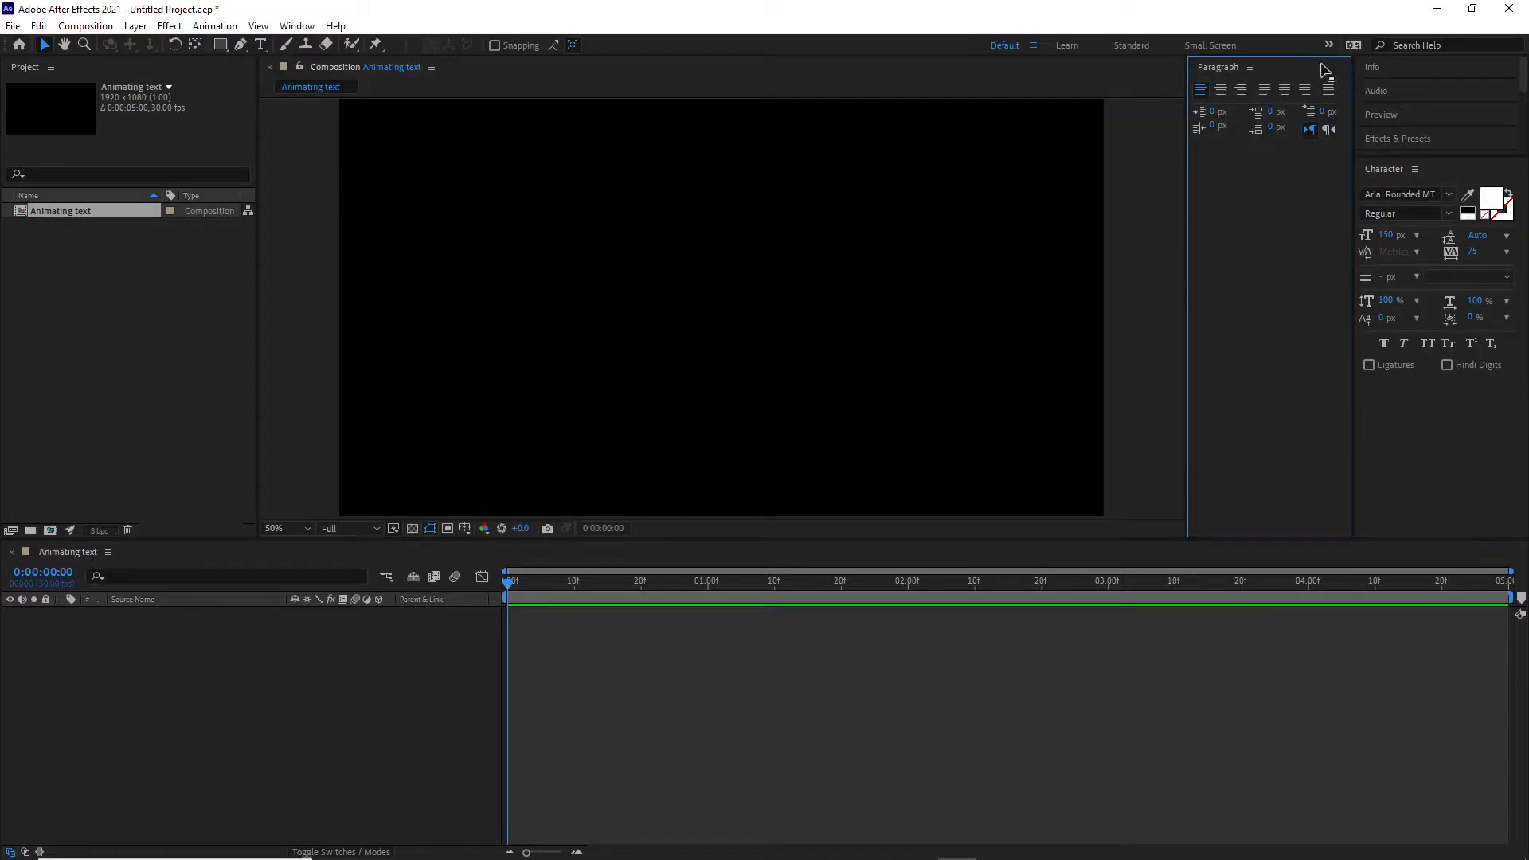
{"action": "left_click_drag", "start_coordinate": [1296, 69], "coordinate": [1482, 519]}
{"action": "left_click_drag", "start_coordinate": [1457, 348], "coordinate": [1336, 200]}
{"action": "left_click_drag", "start_coordinate": [1446, 176], "coordinate": [1293, 76]}
{"action": "left_click", "coordinate": [1224, 71]}
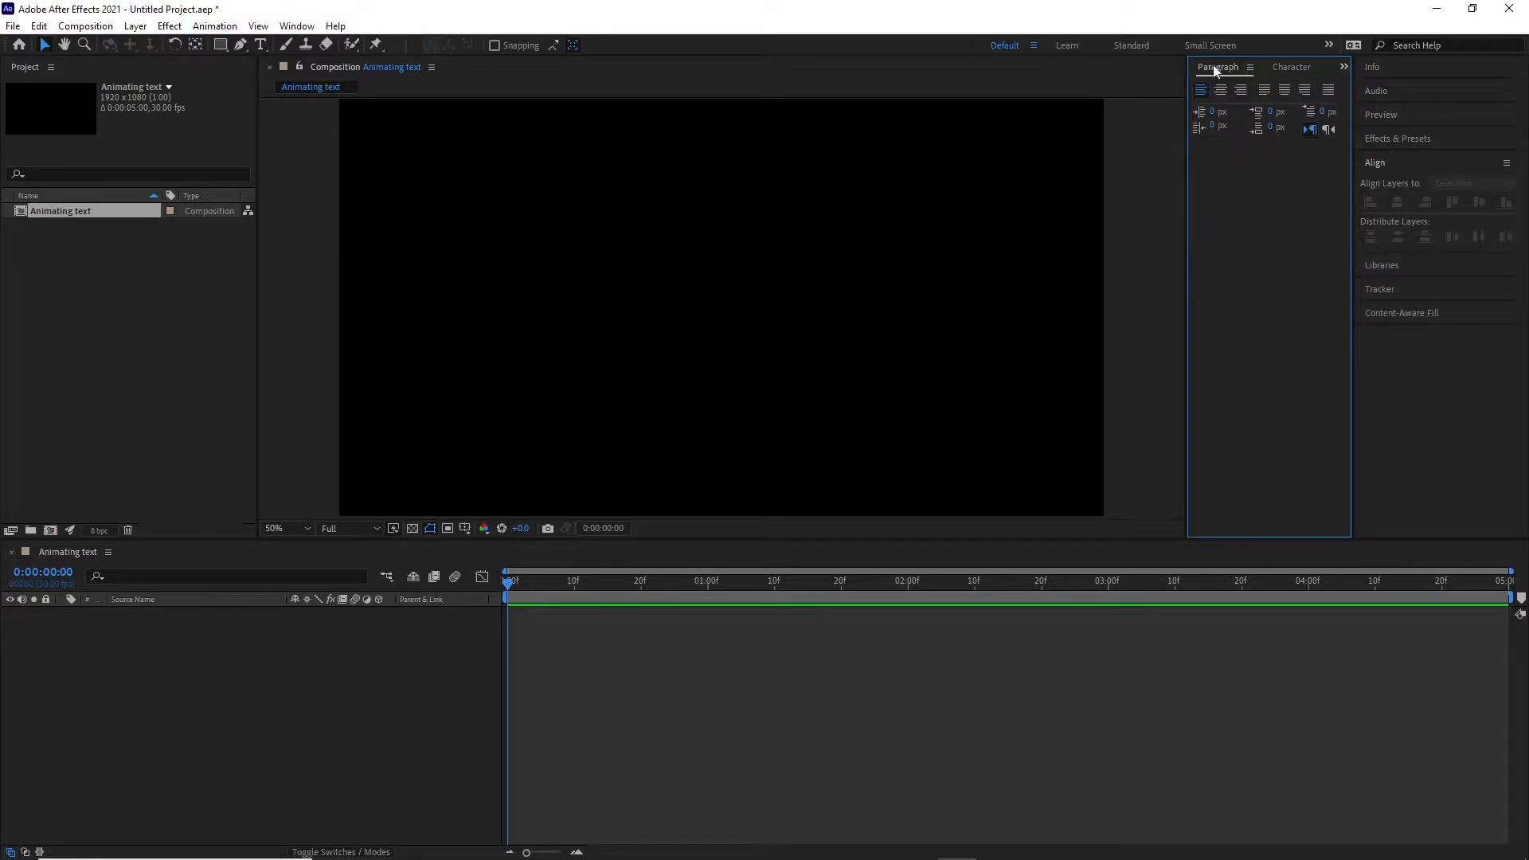
{"action": "left_click_drag", "start_coordinate": [1216, 70], "coordinate": [1274, 505]}
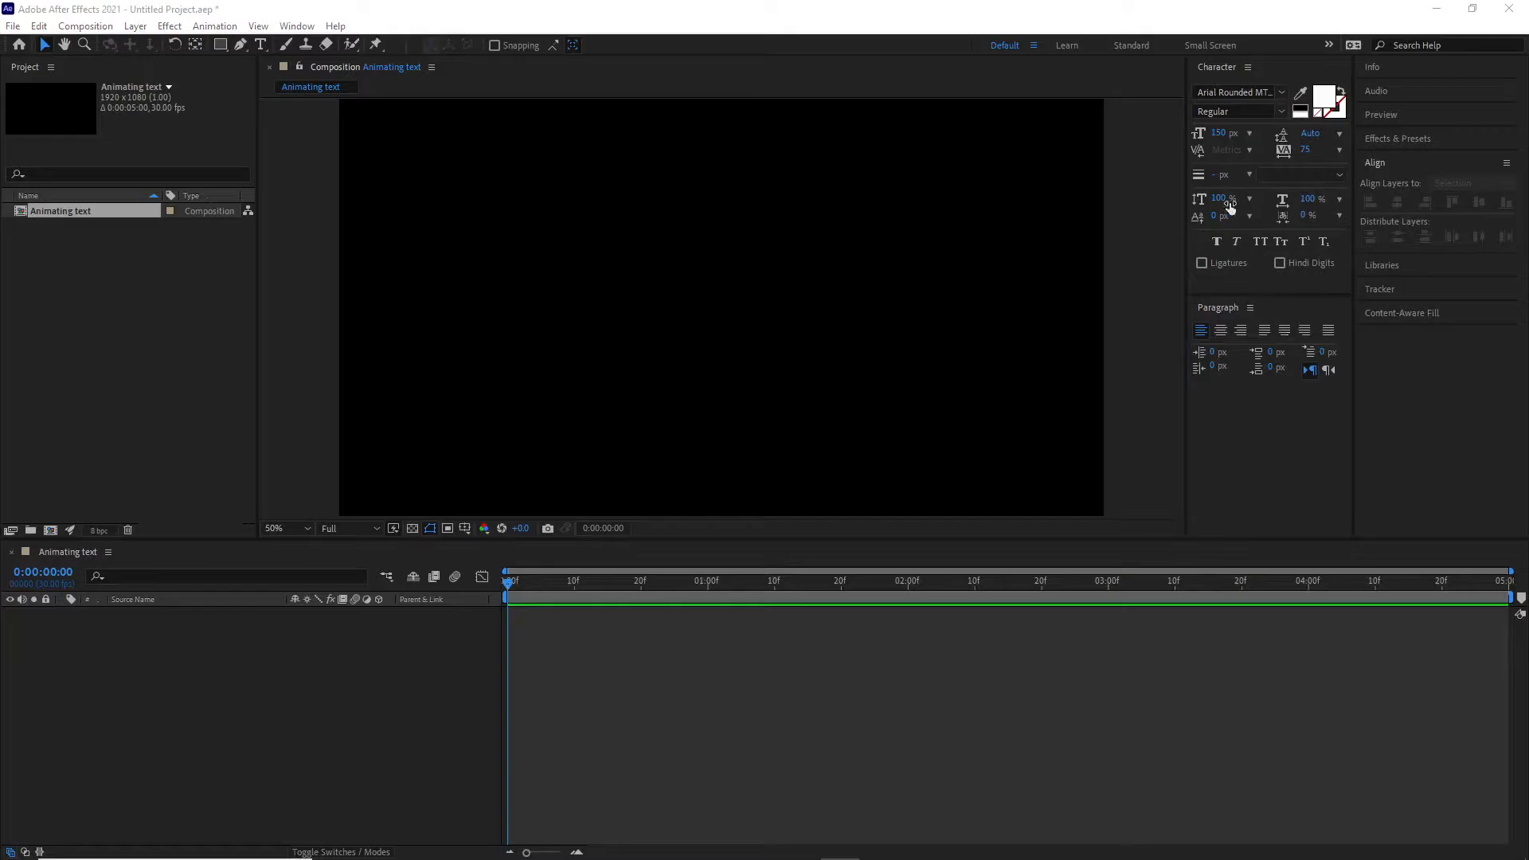
- Reset the Character and Paragraph panel settings to their defaults
{"action": "left_click", "coordinate": [1248, 68]}
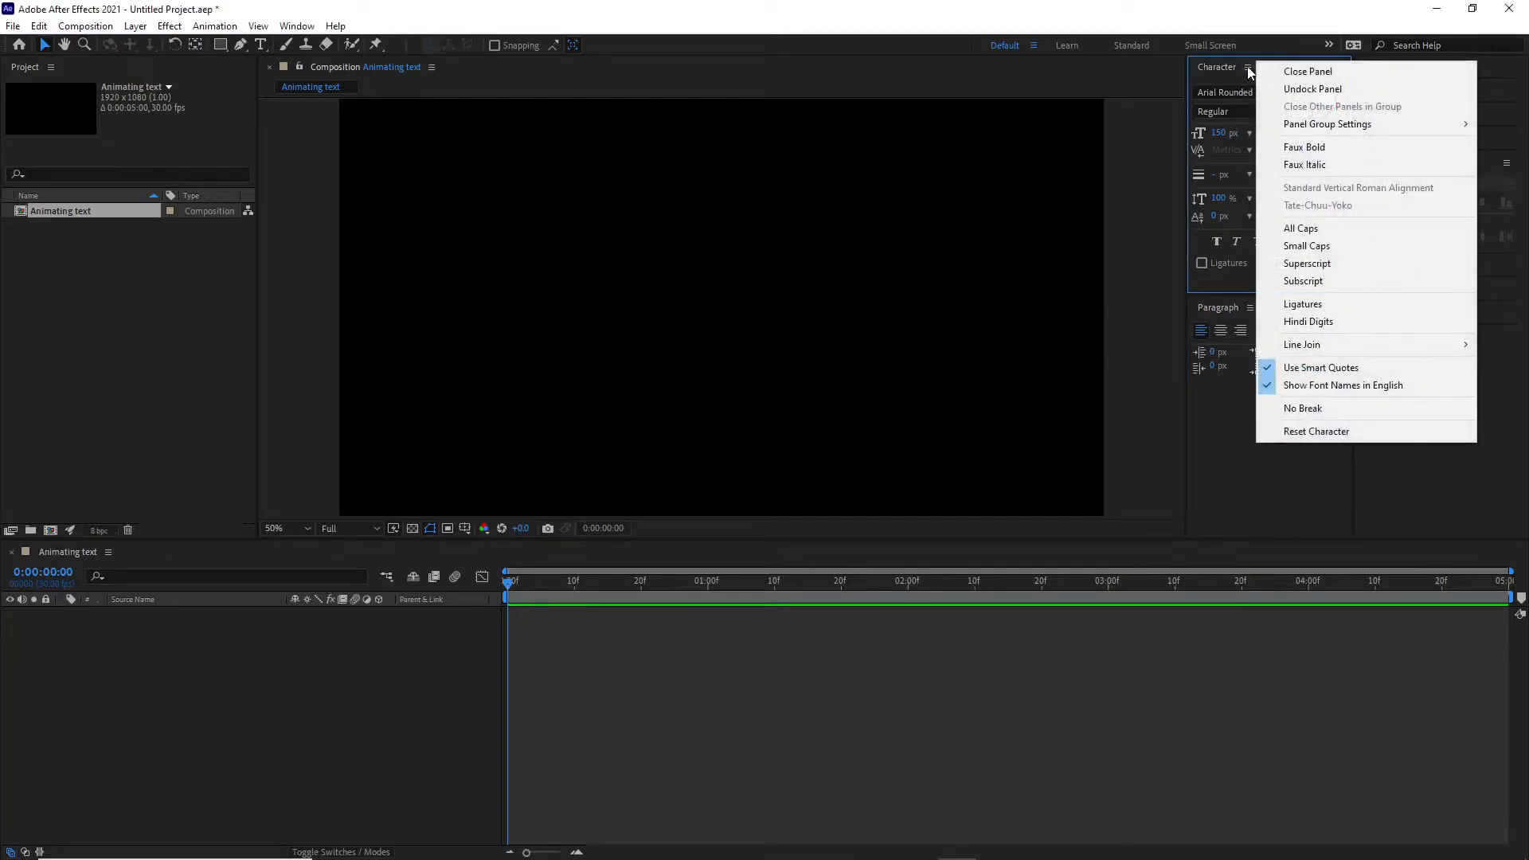
{"action": "left_click", "coordinate": [1320, 432]}
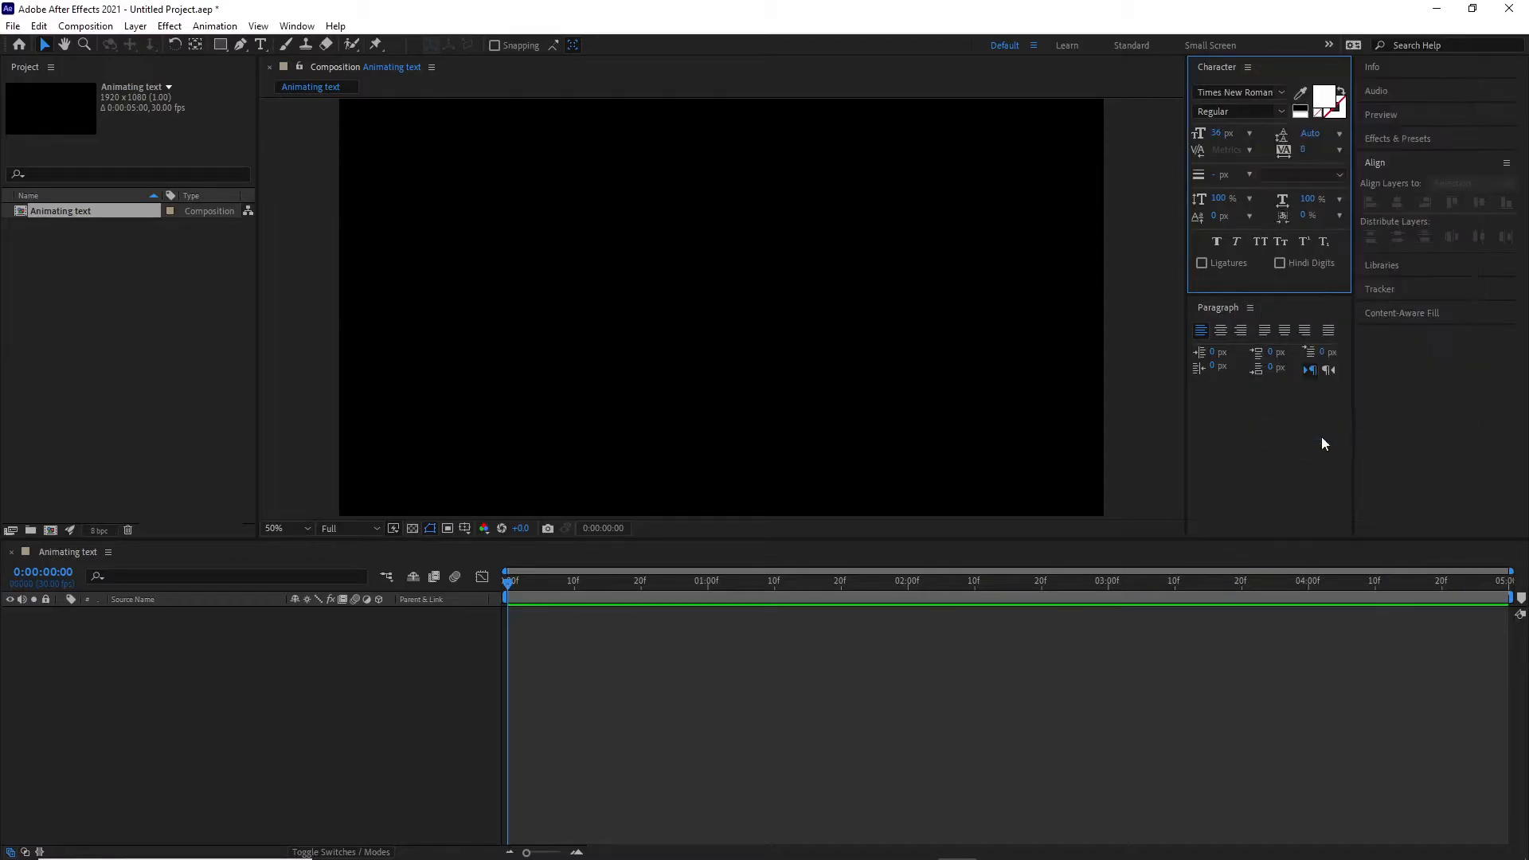
{"action": "left_click", "coordinate": [1250, 309]}
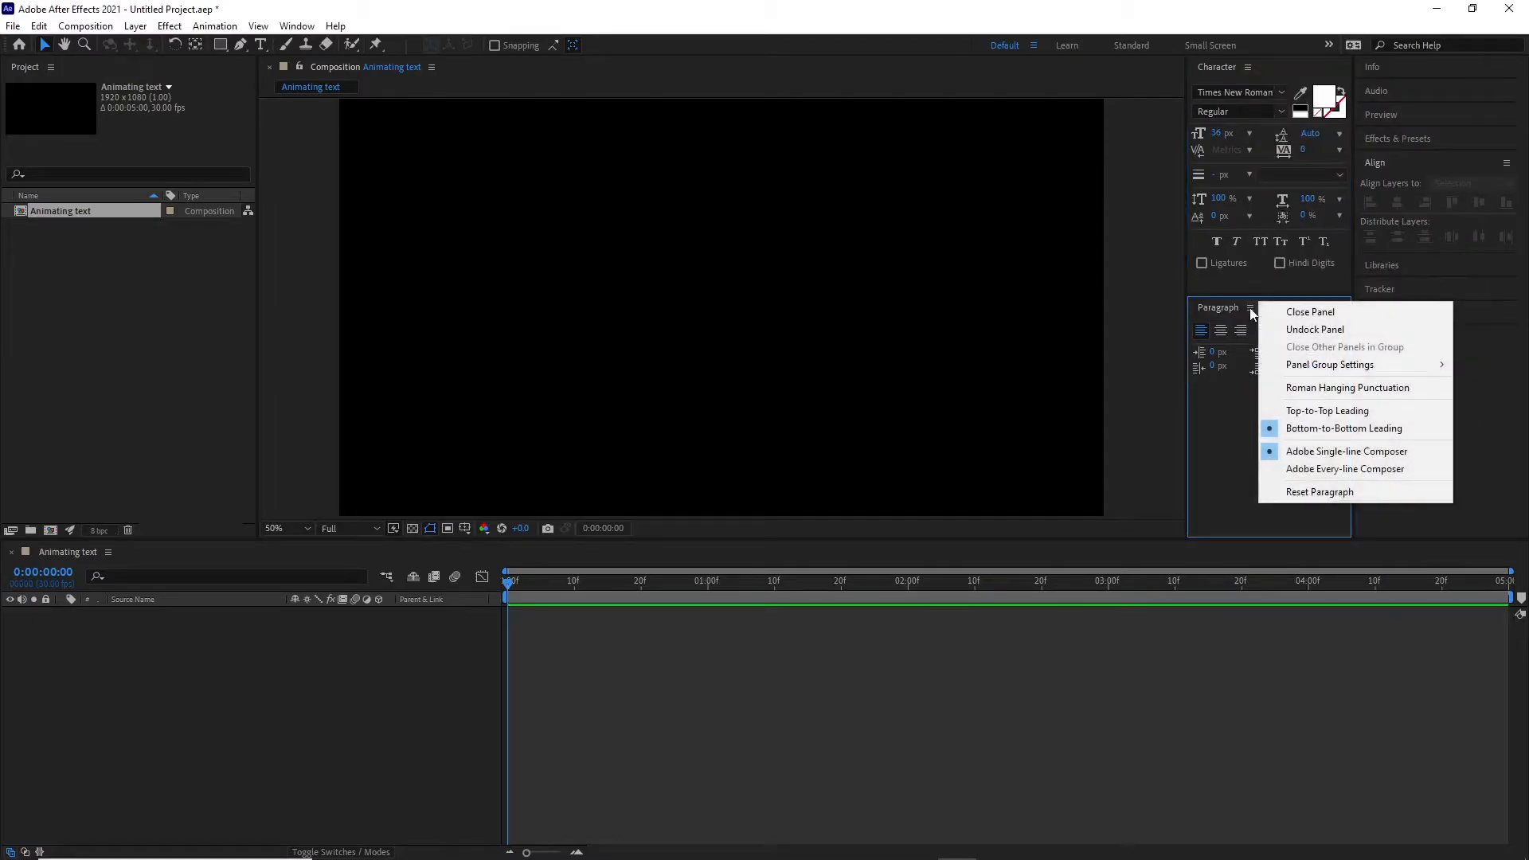
{"action": "left_click", "coordinate": [1316, 491]}
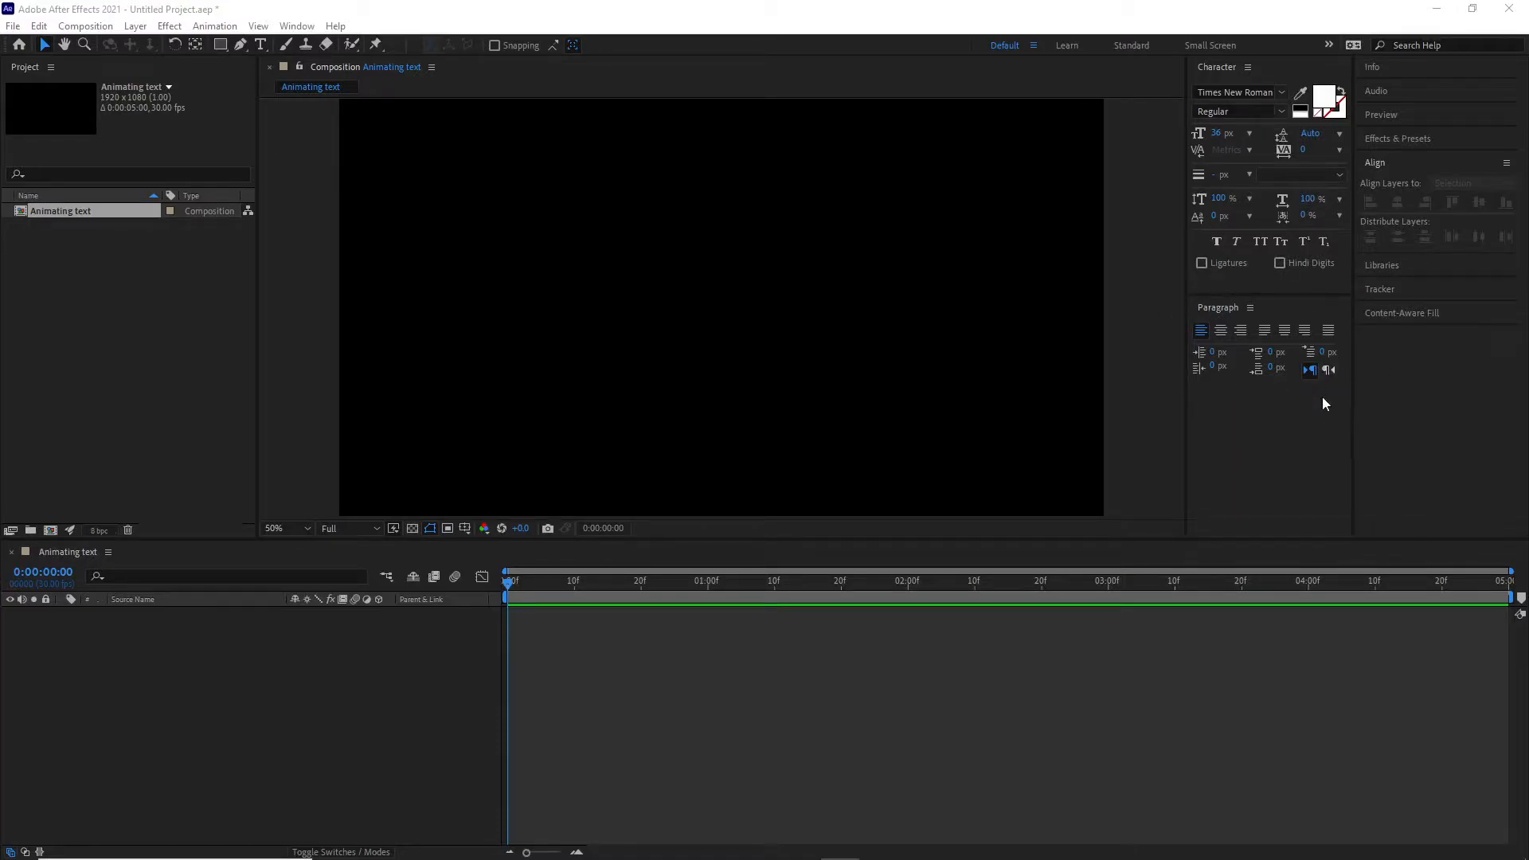
- Search the font list for arial and set the font to Arial Rounded MT Bold
{"action": "left_click", "coordinate": [1282, 94]}
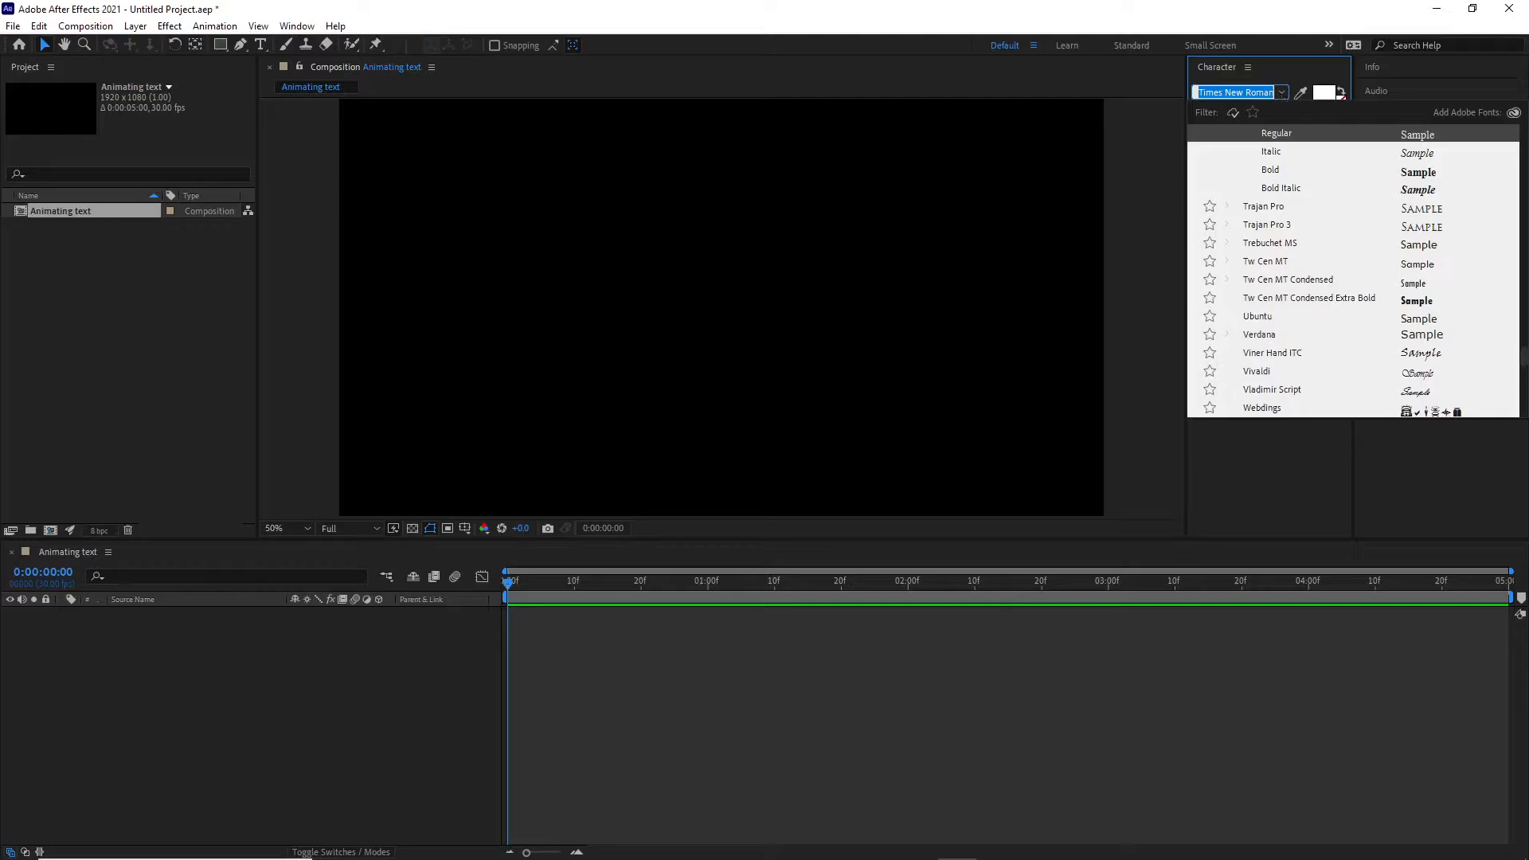
{"action": "type", "text": "arial"}
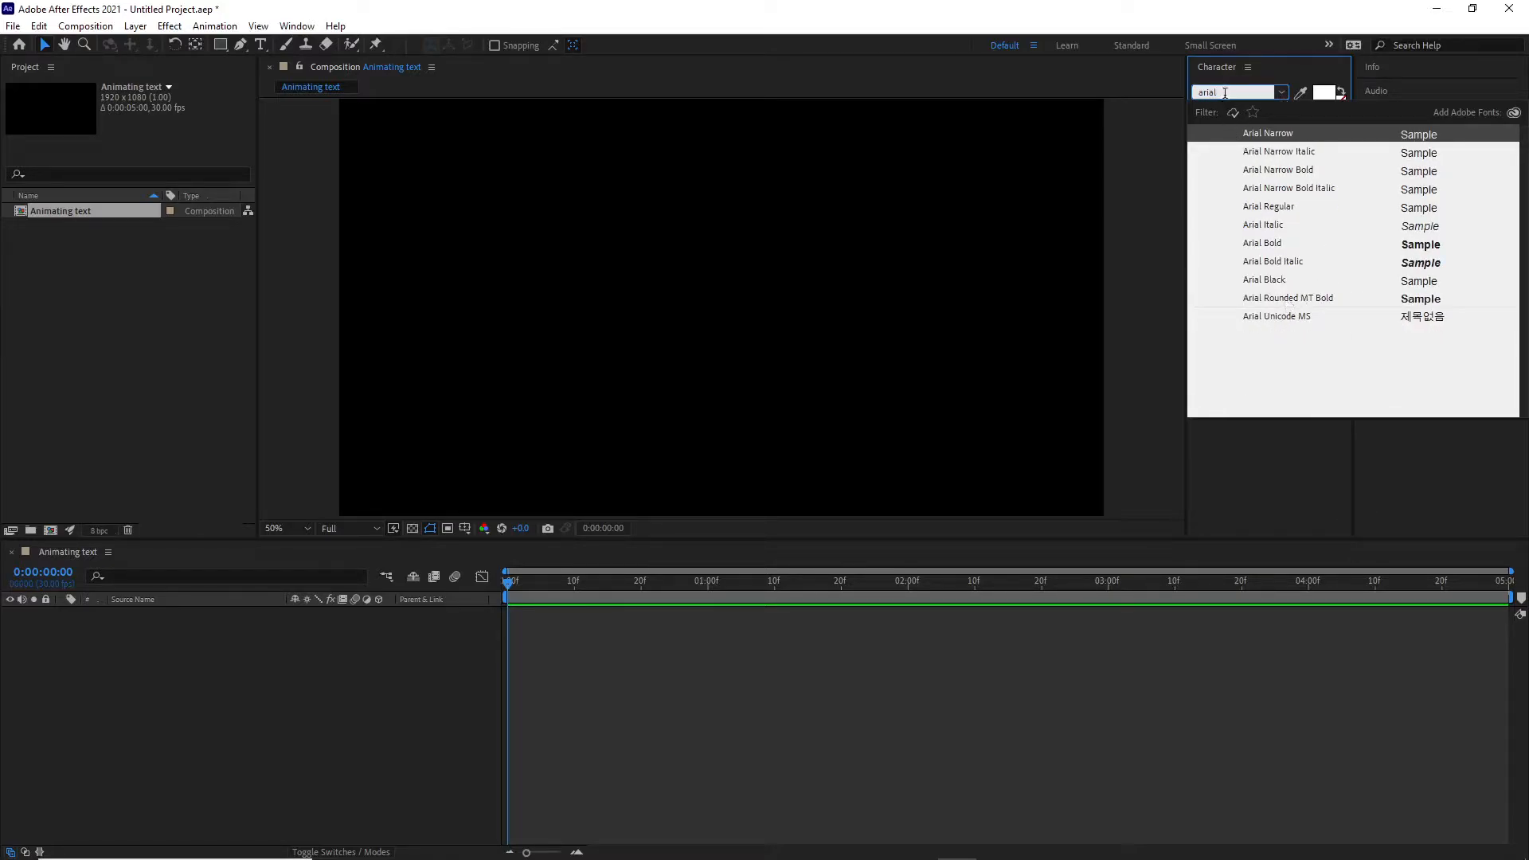
{"action": "left_click", "coordinate": [1280, 299]}
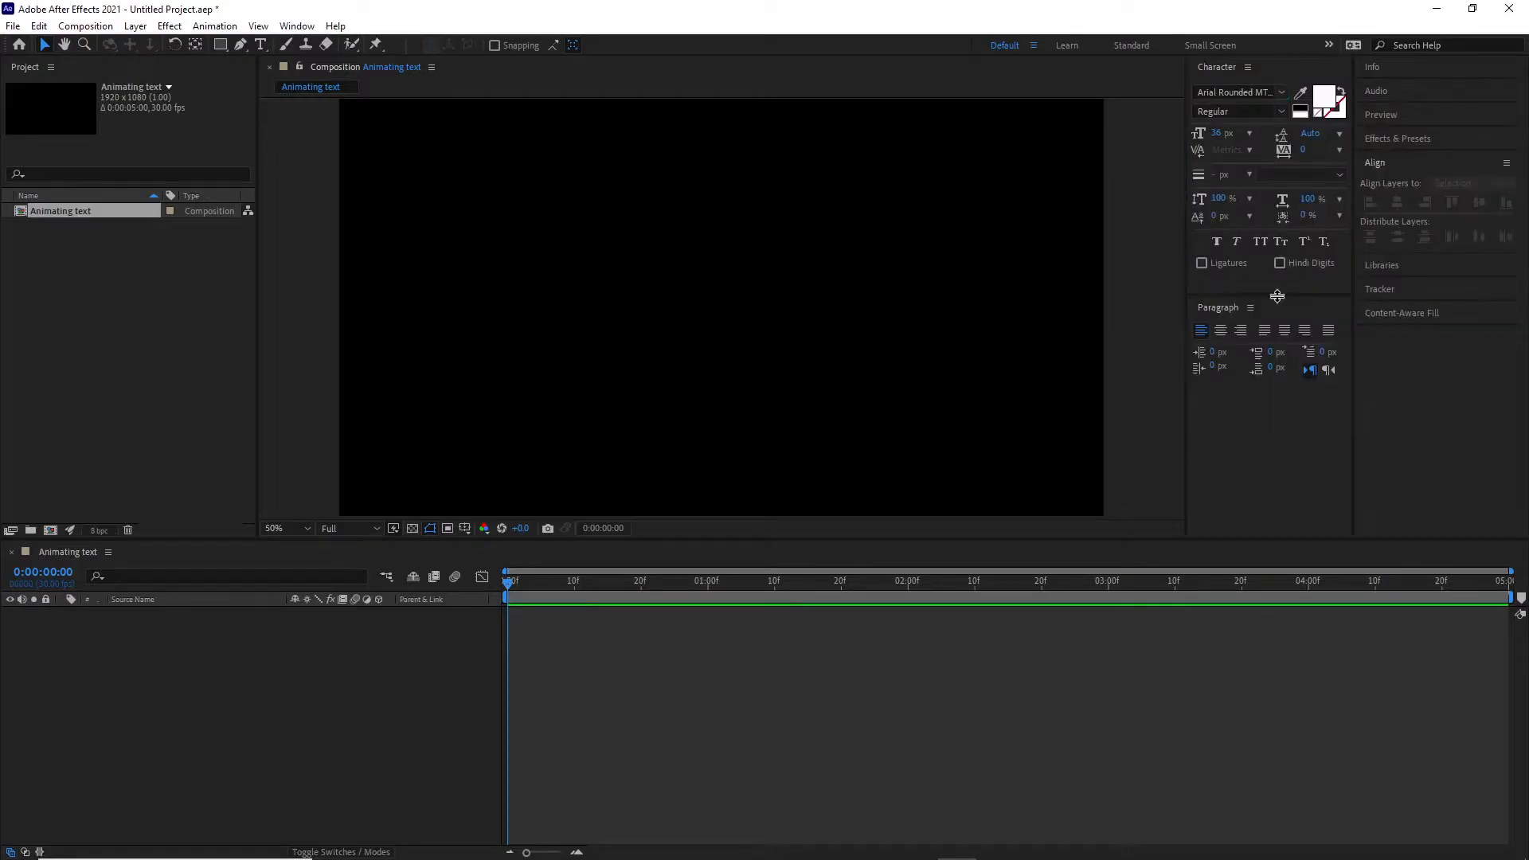
- Set the font size to 150 px and choose centered paragraph alignment
{"action": "left_click", "coordinate": [1219, 133]}
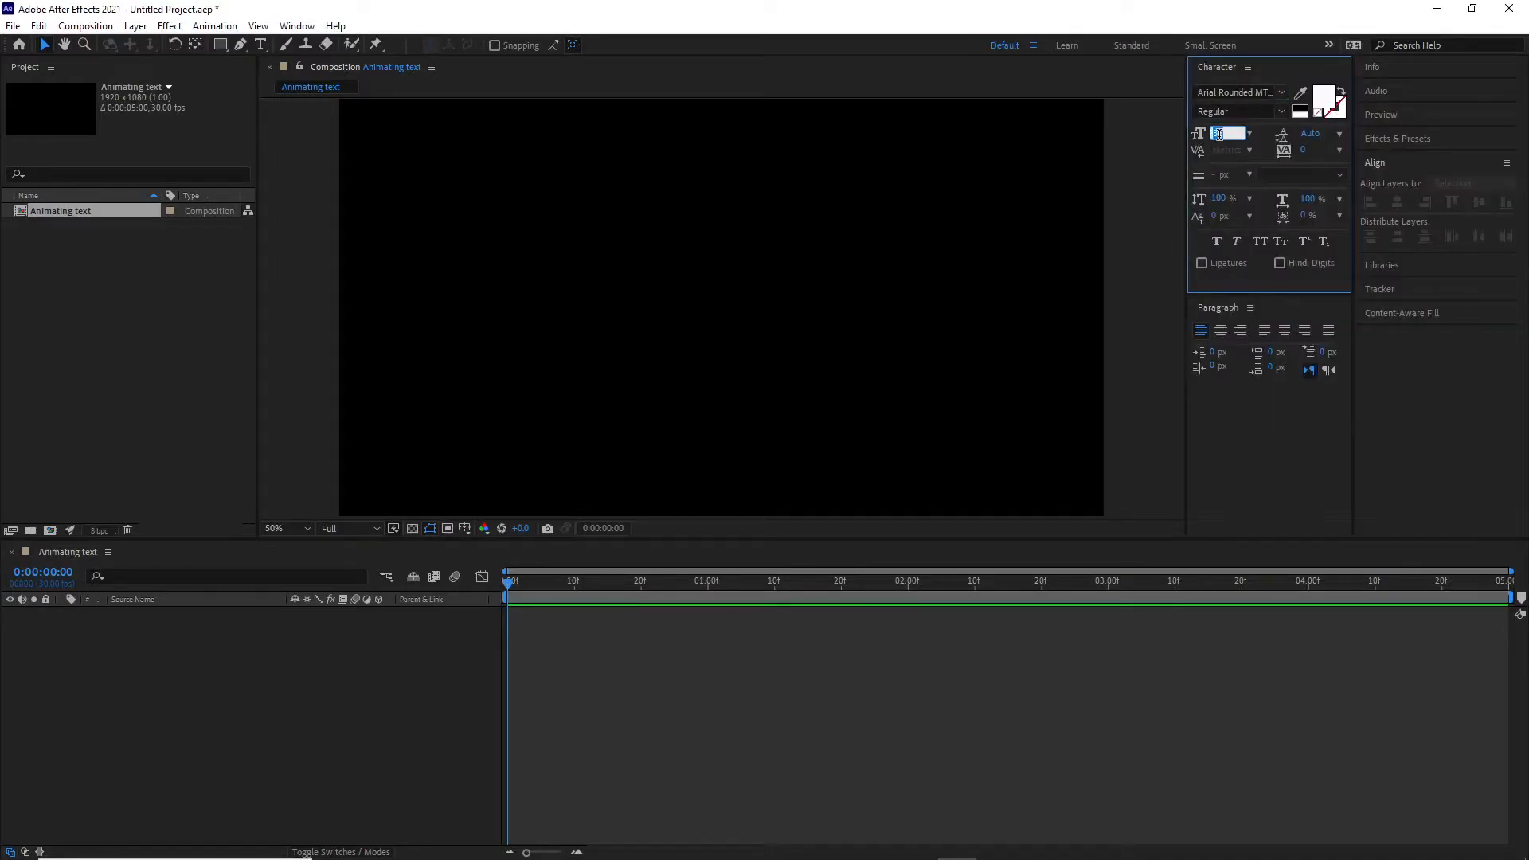
{"action": "type", "text": "150"}
{"action": "key", "text": "Return"}
{"action": "left_click", "coordinate": [1225, 337]}
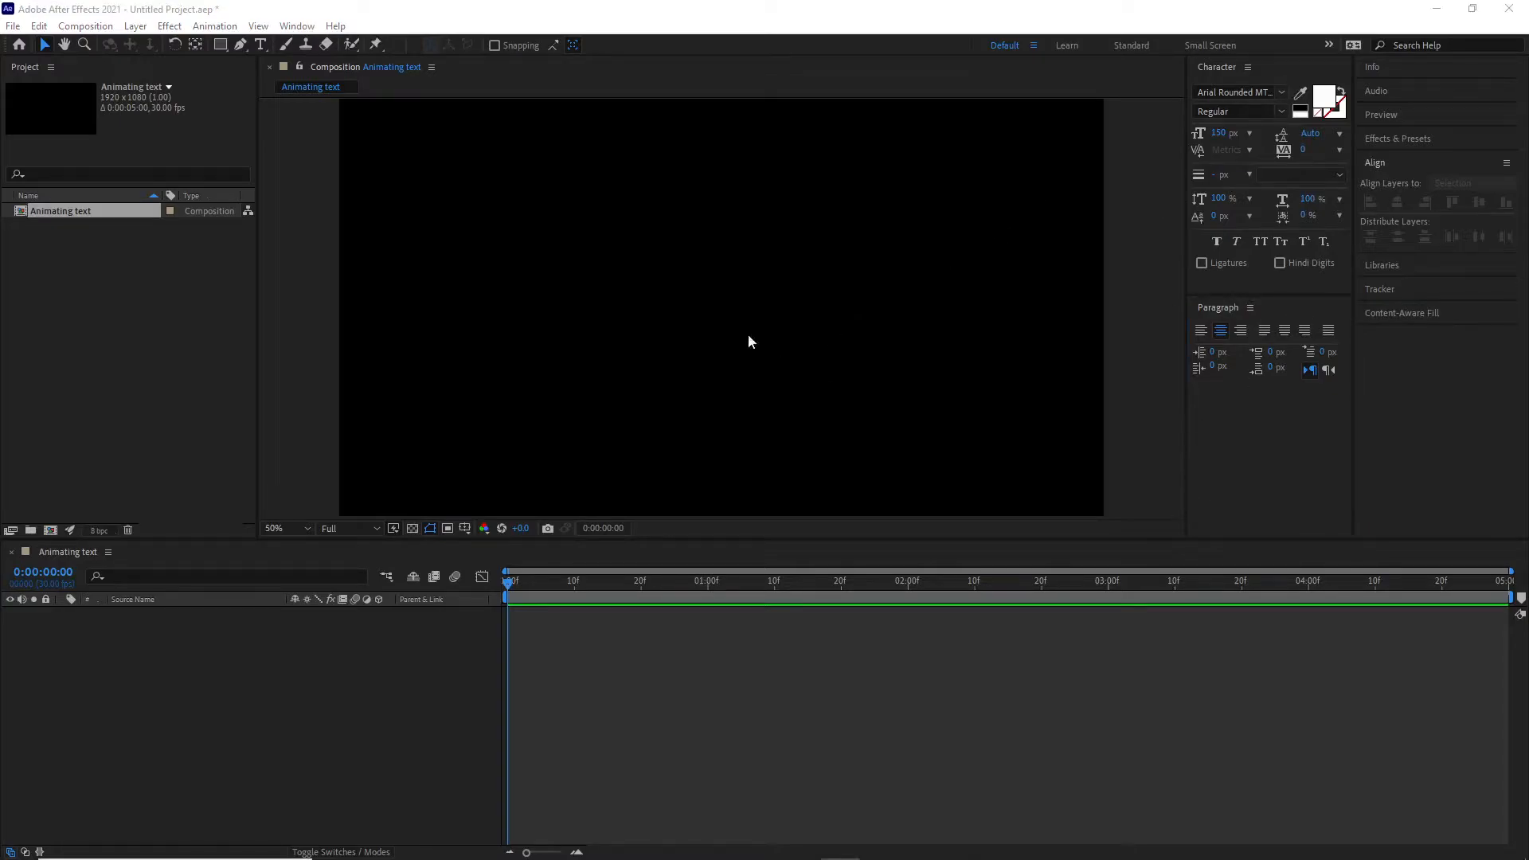
- Create a text layer reading MOTION GRAPHICS in the composition with the Horizontal Type Tool
{"action": "left_click", "coordinate": [262, 48]}
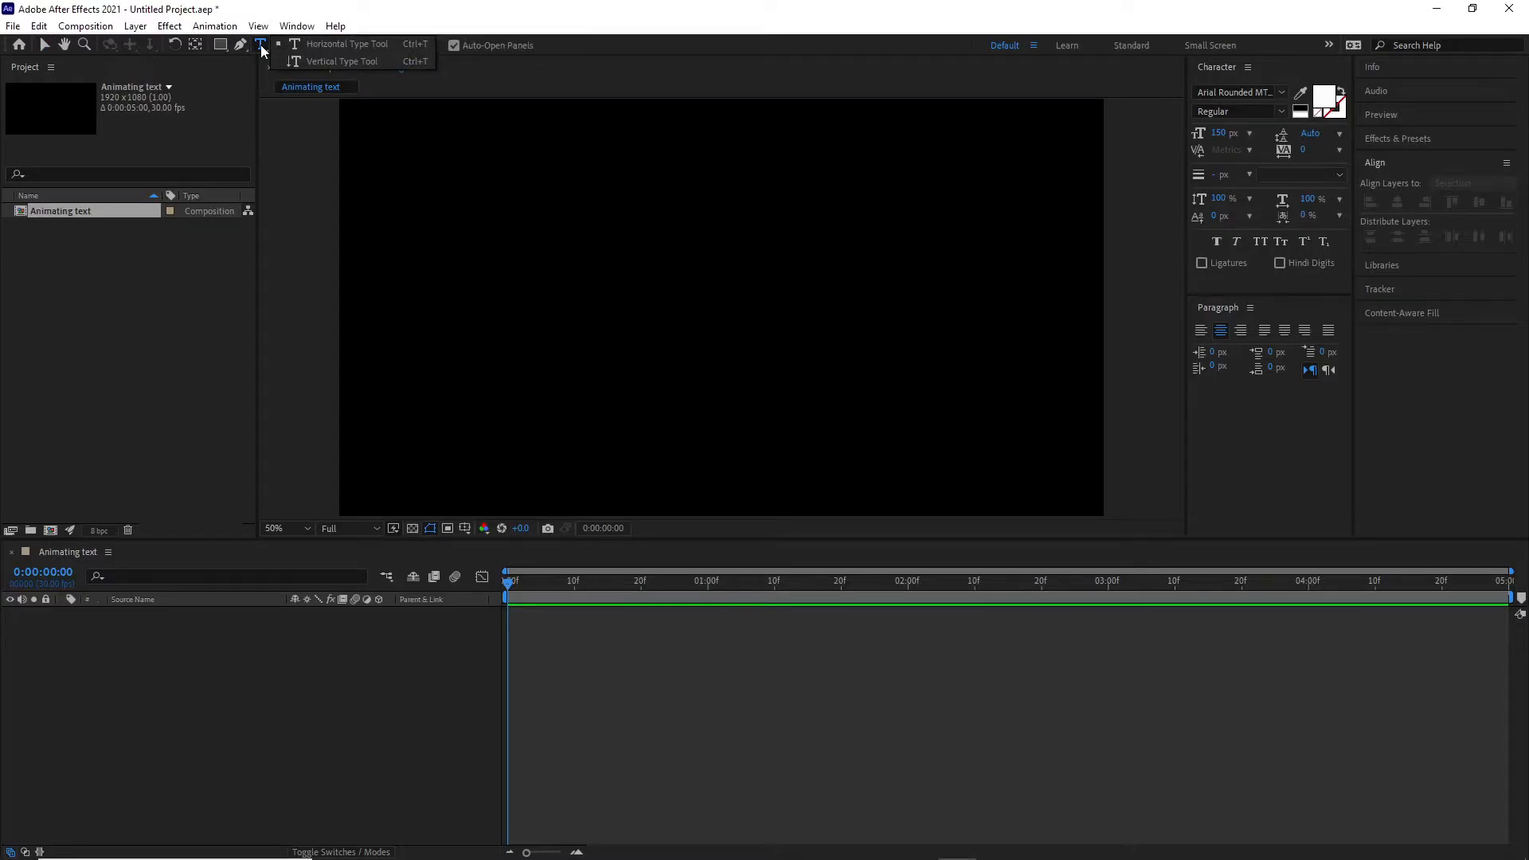
{"action": "left_click", "coordinate": [323, 44]}
{"action": "left_click", "coordinate": [556, 244]}
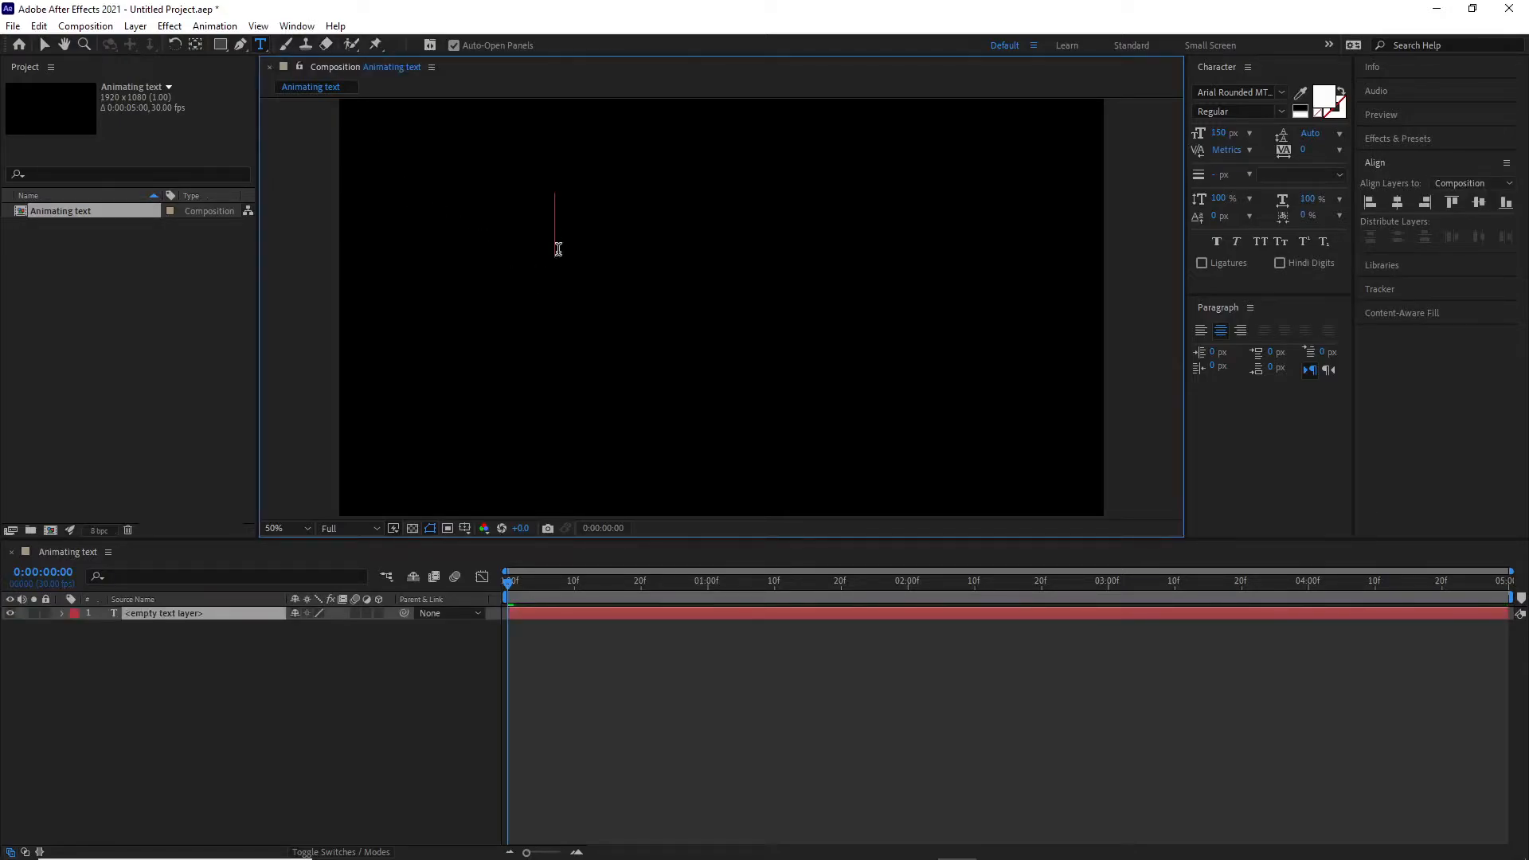
{"action": "type", "text": "MOTION"}
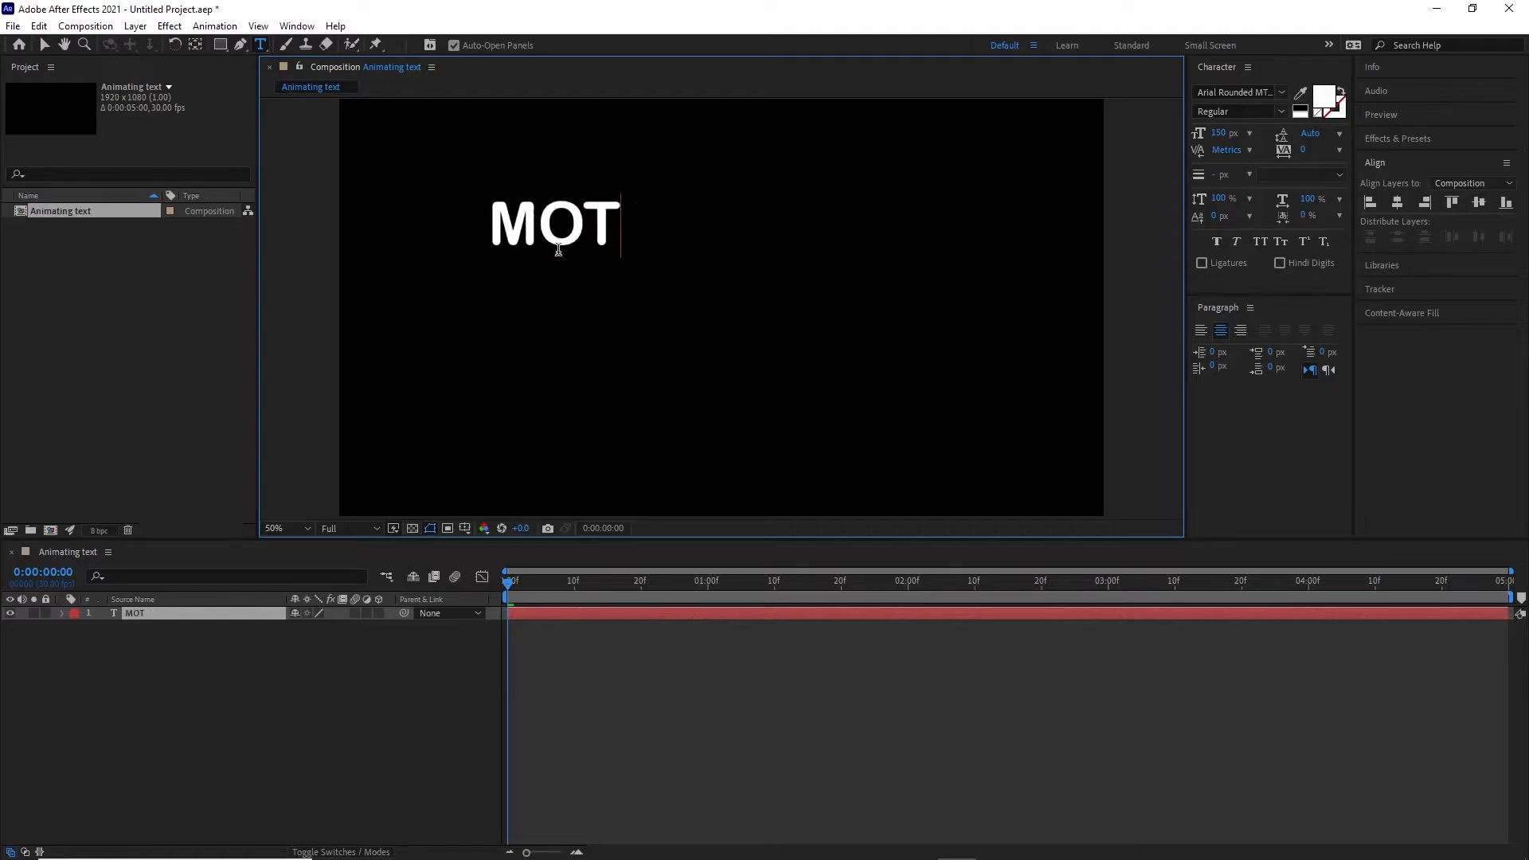
{"action": "type", "text": "RAPHICS"}
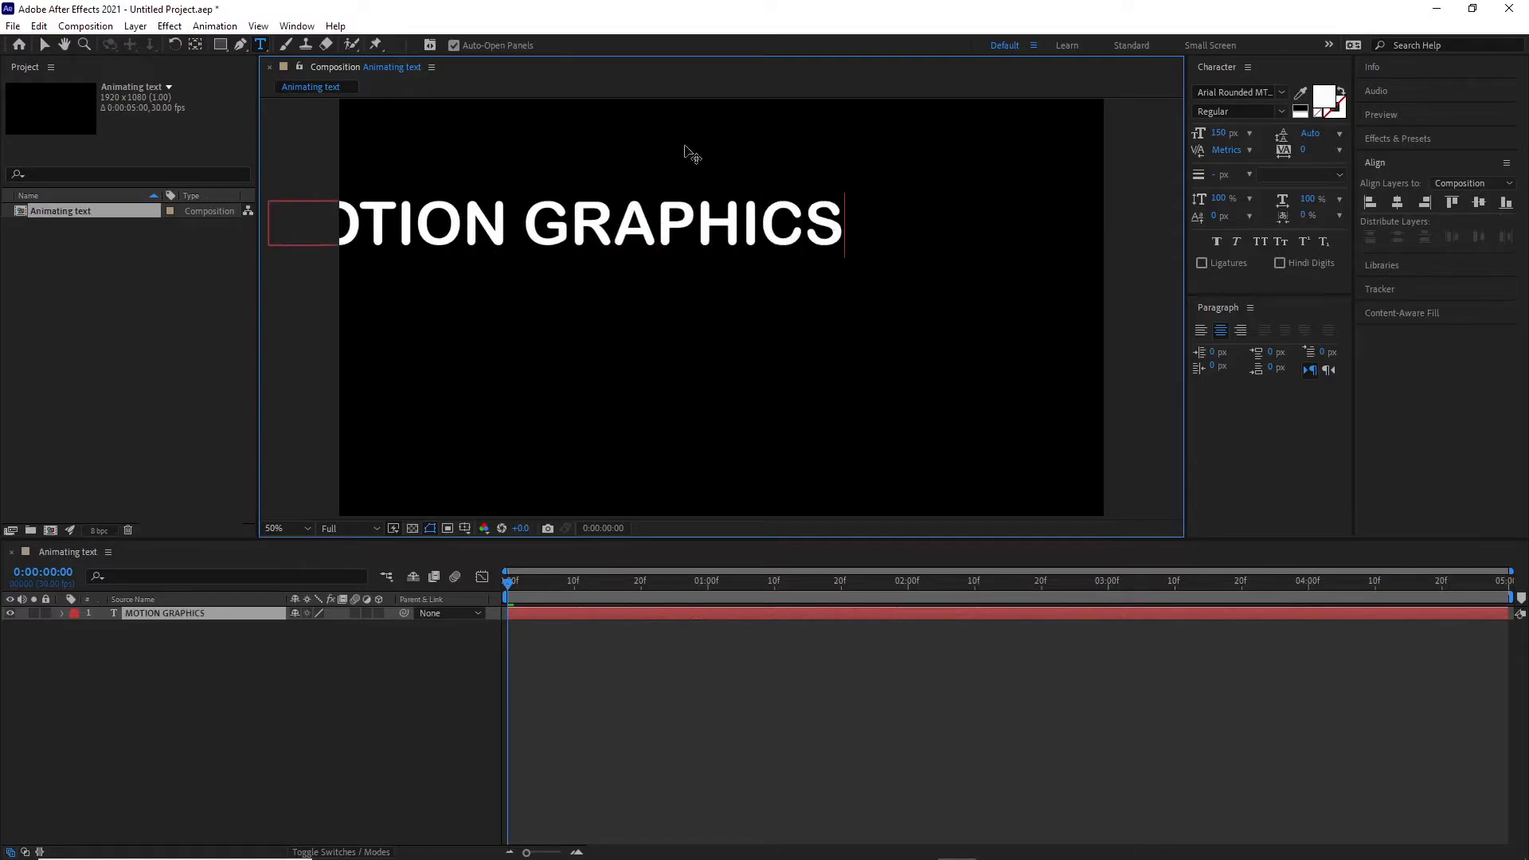
- Center the MOTION GRAPHICS text layer horizontally and vertically in the composition using the Align panel
{"action": "left_click", "coordinate": [46, 46]}
{"action": "left_click_drag", "start_coordinate": [496, 225], "coordinate": [693, 227]}
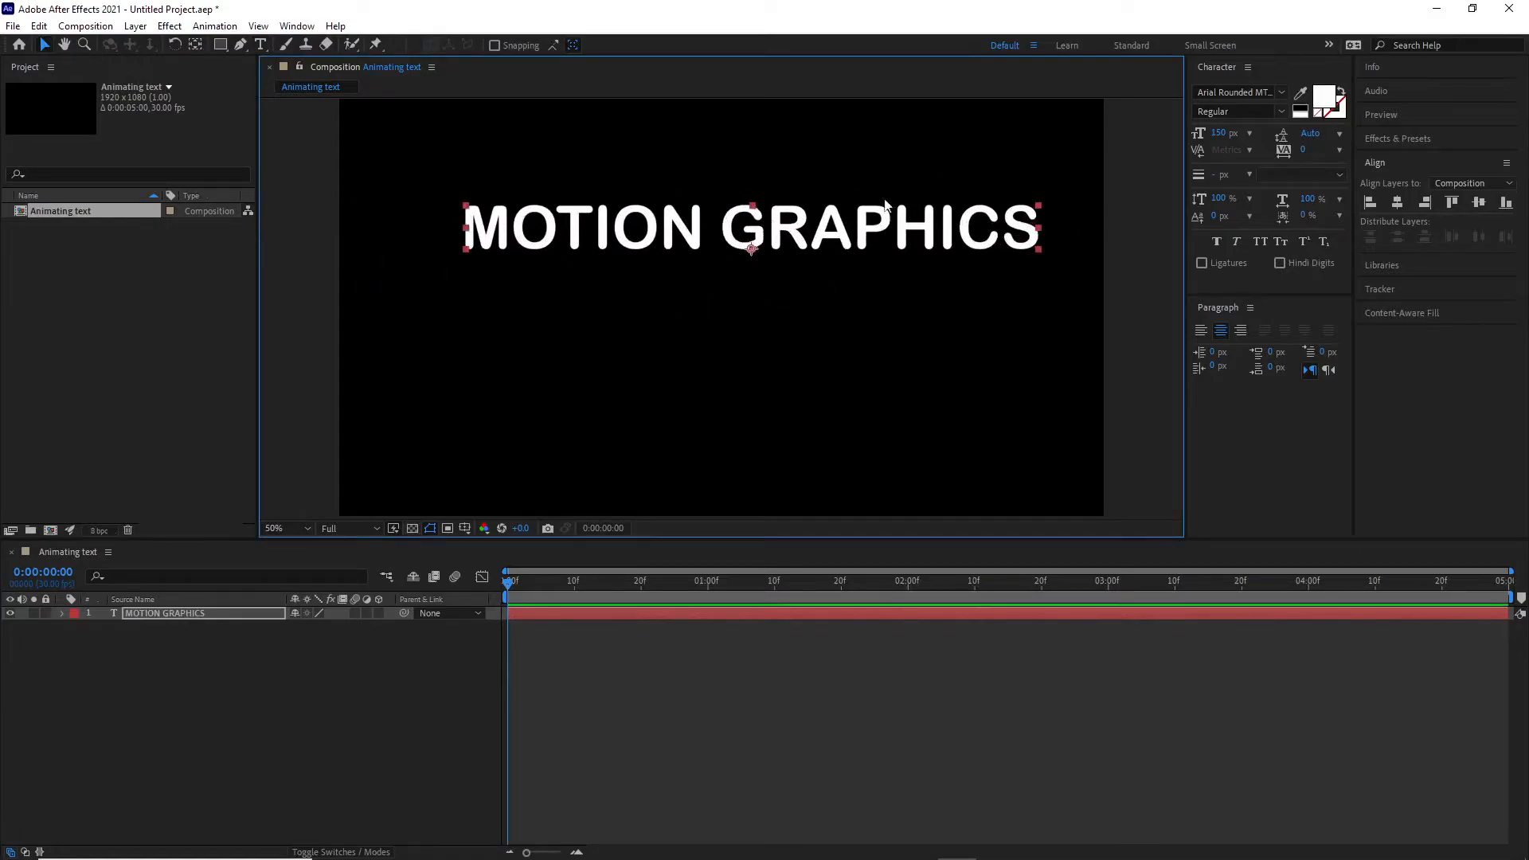
{"action": "left_click", "coordinate": [1395, 163]}
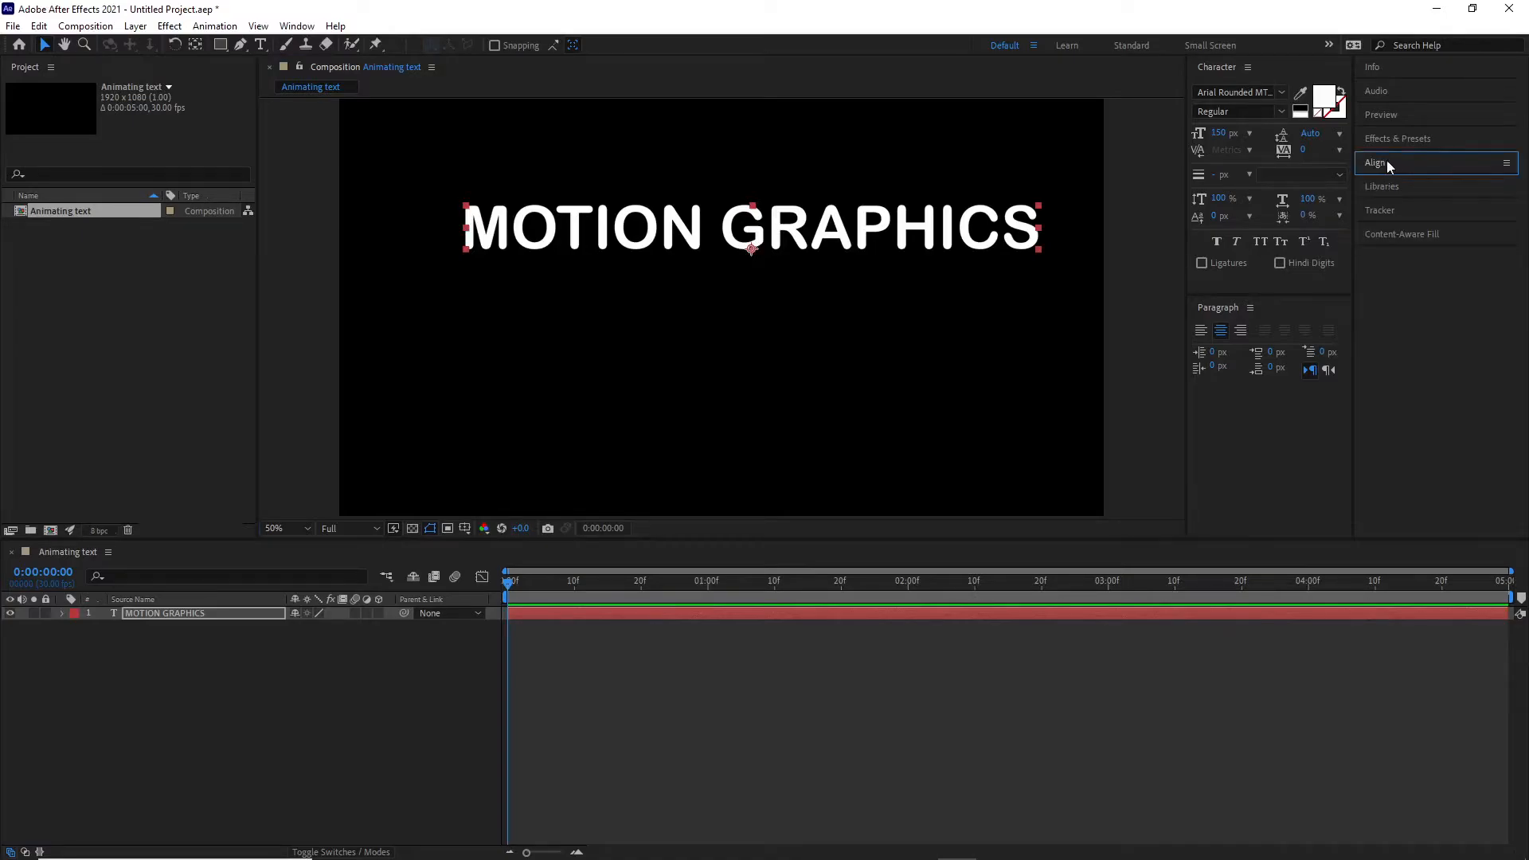
{"action": "left_click", "coordinate": [1386, 162]}
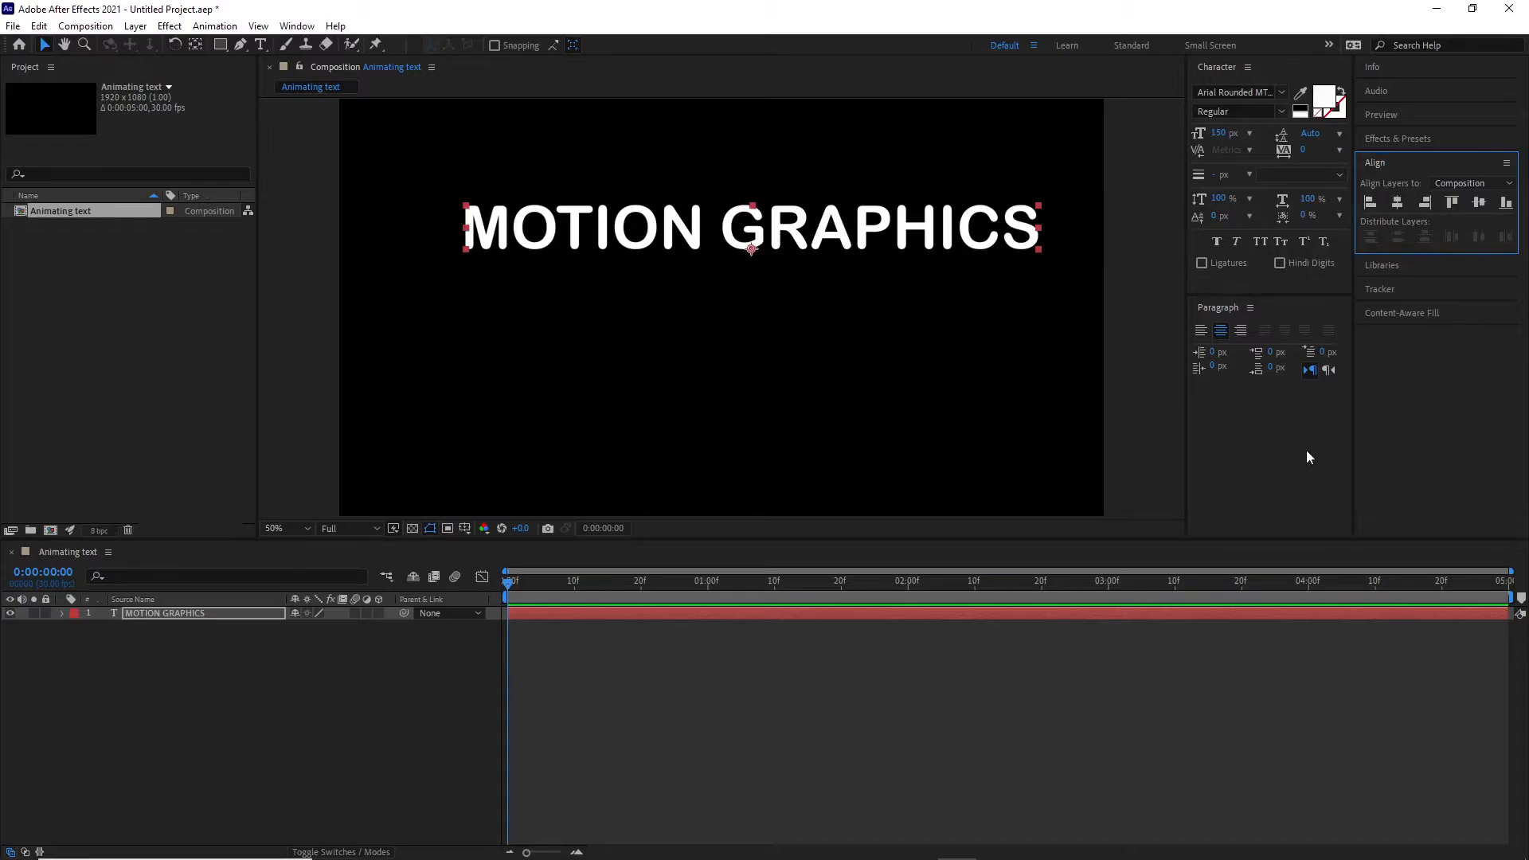
{"action": "left_click", "coordinate": [1398, 205]}
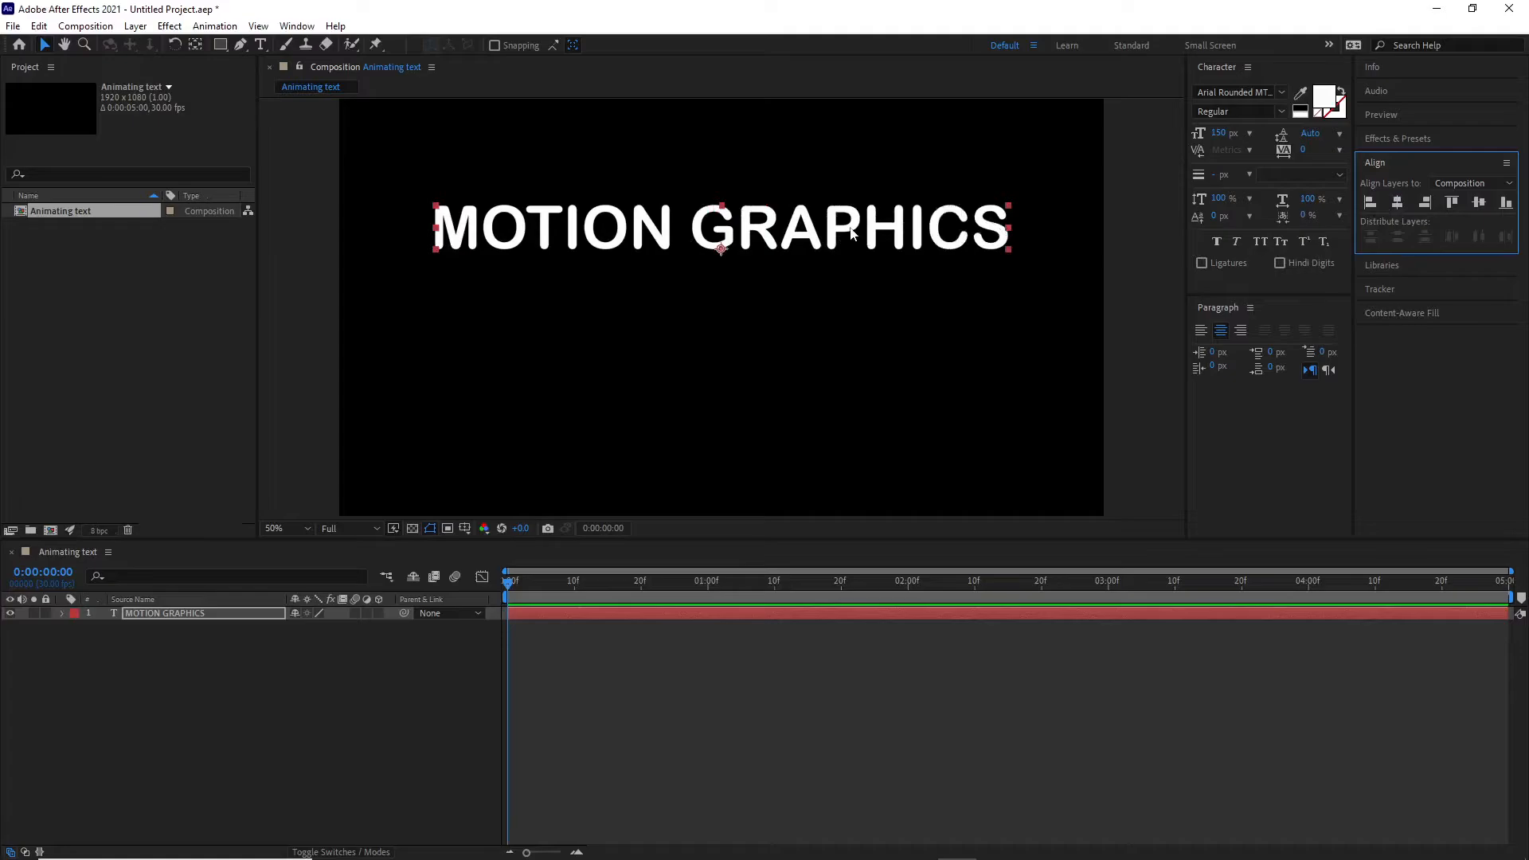
{"action": "left_click_drag", "start_coordinate": [850, 228], "coordinate": [850, 239]}
{"action": "left_click", "coordinate": [1398, 204]}
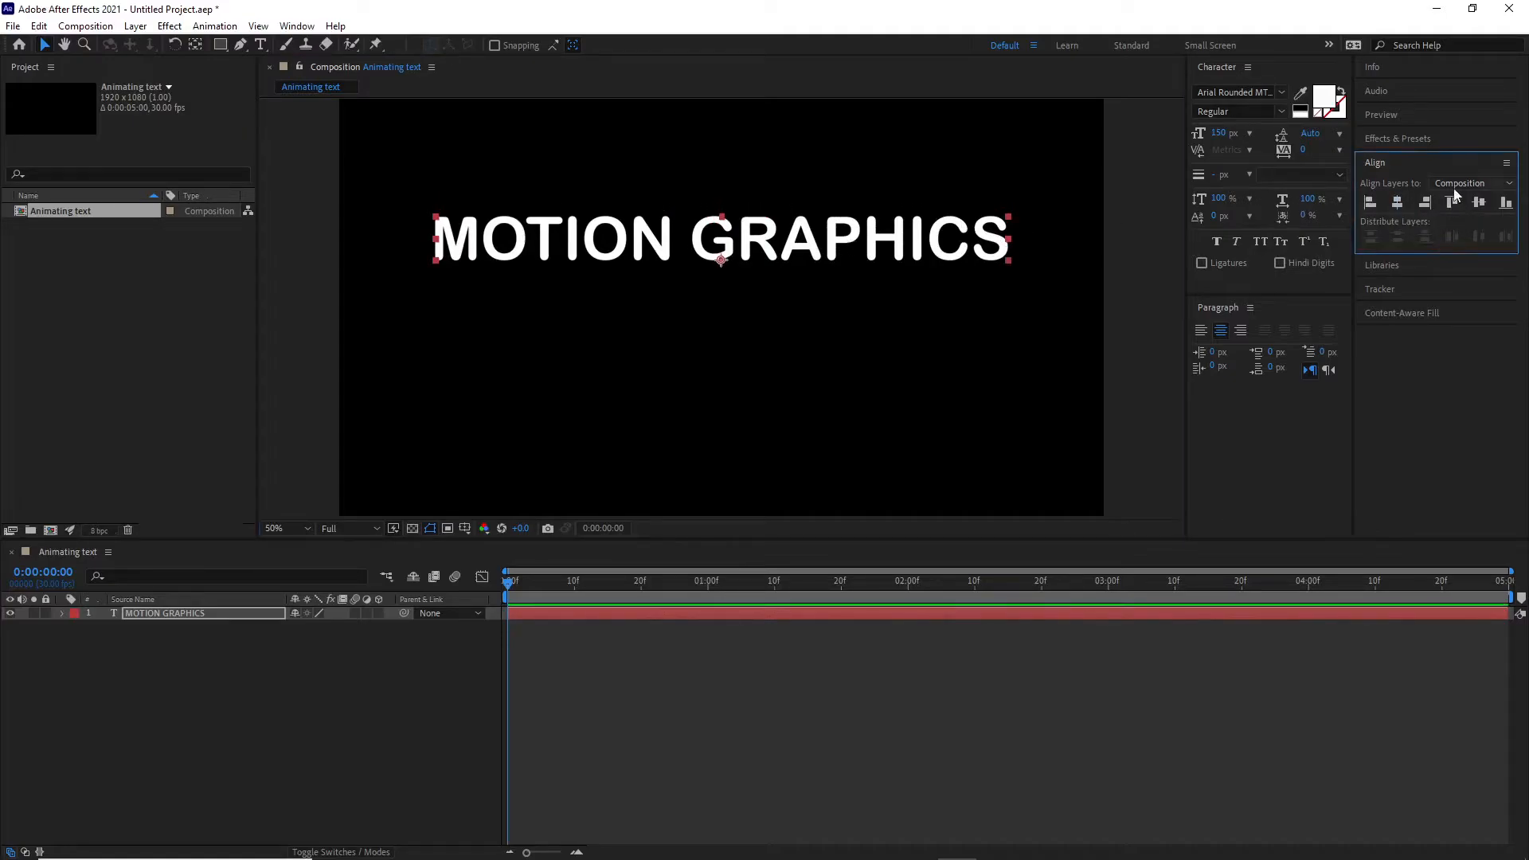
{"action": "left_click", "coordinate": [1479, 204]}
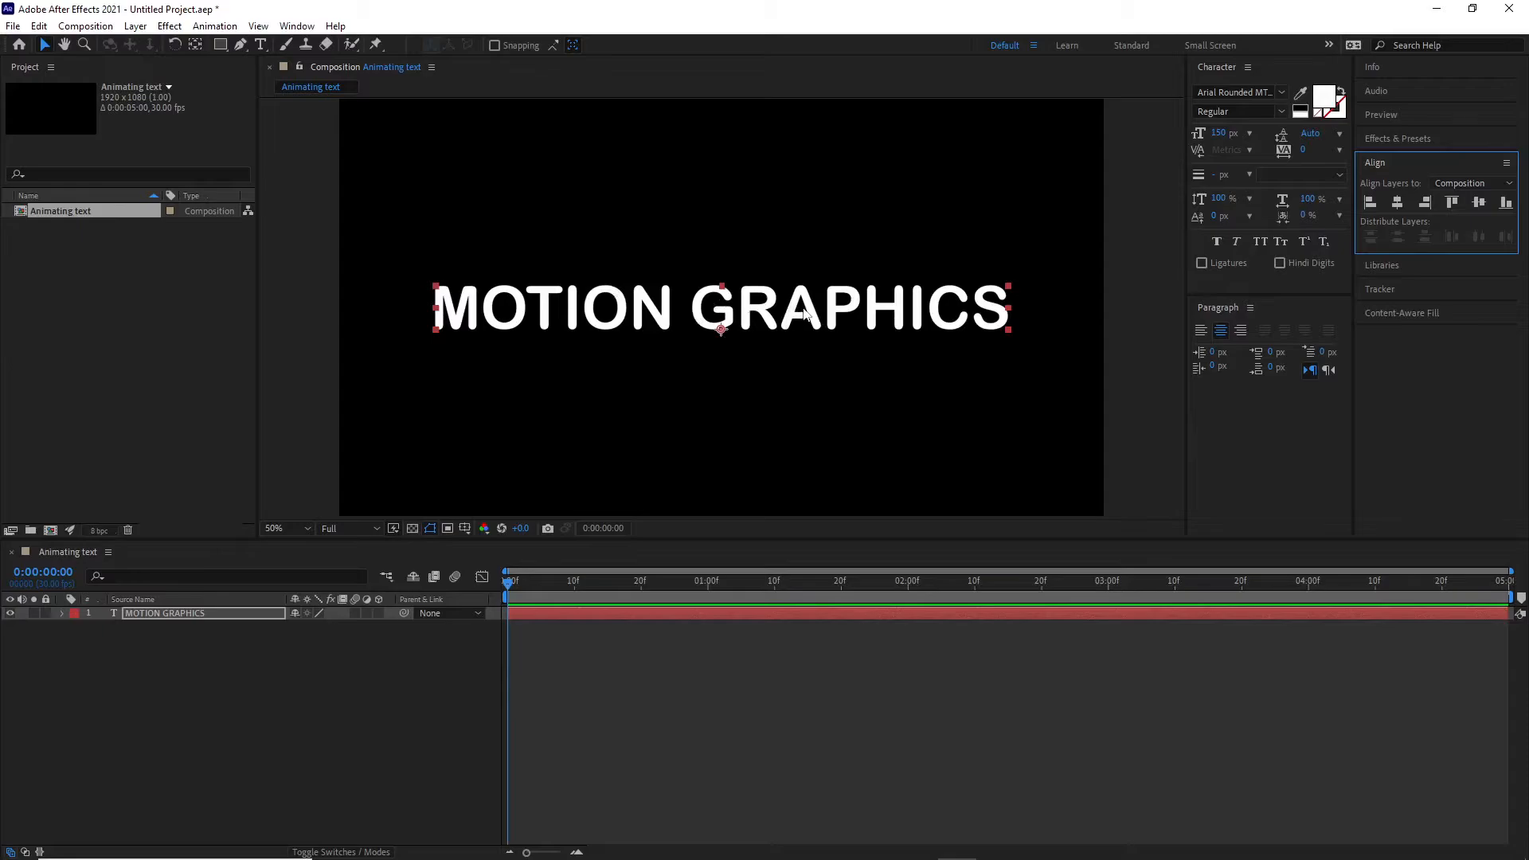
- Move the MOTION GRAPHICS layer up in the composition and re-center it horizontally
{"action": "left_click_drag", "start_coordinate": [811, 313], "coordinate": [807, 245]}
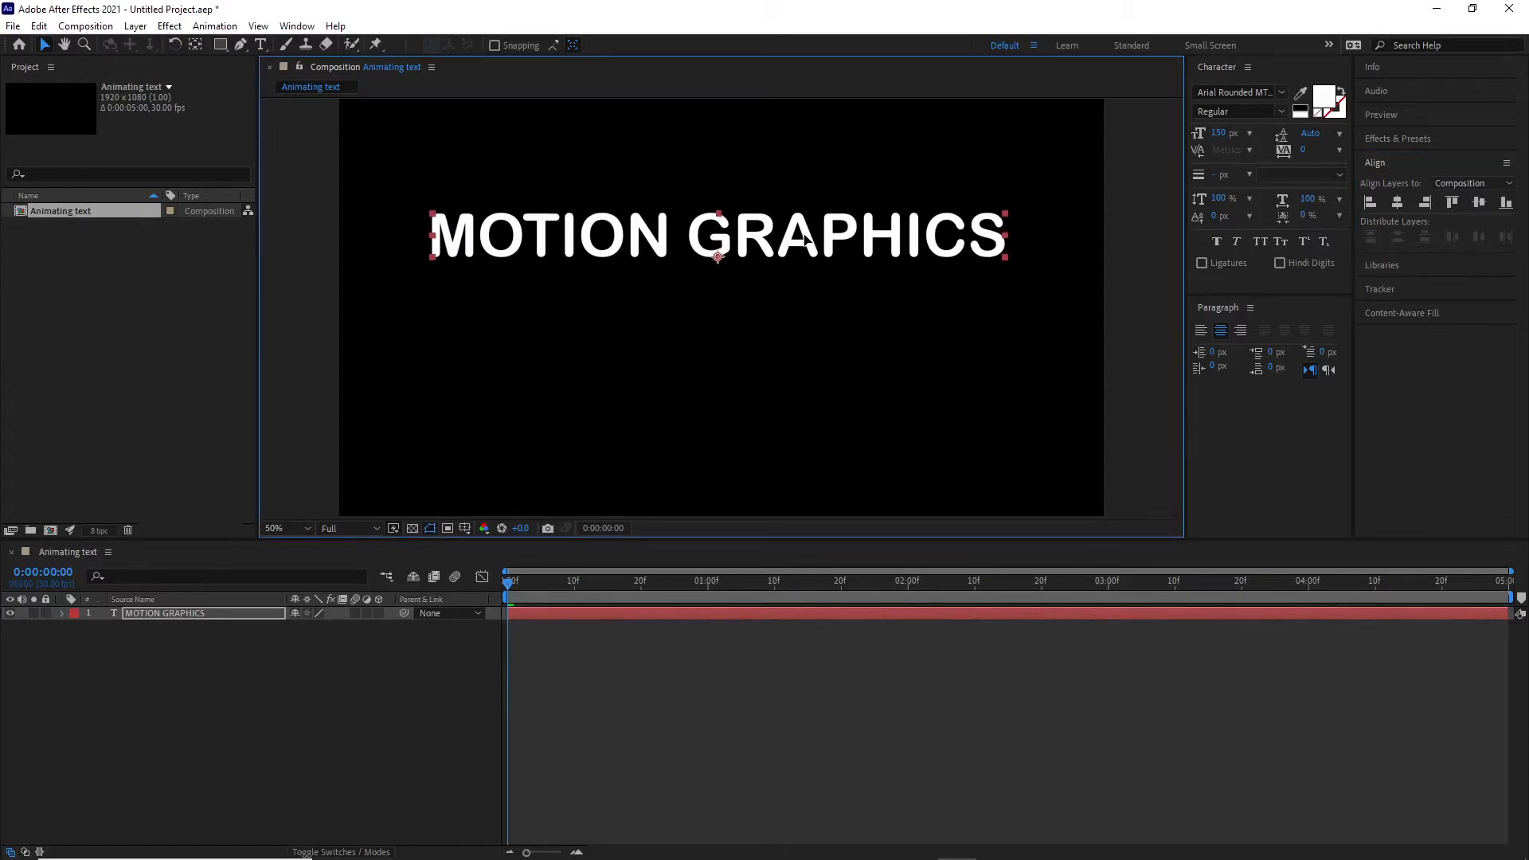
{"action": "left_click", "coordinate": [1398, 202]}
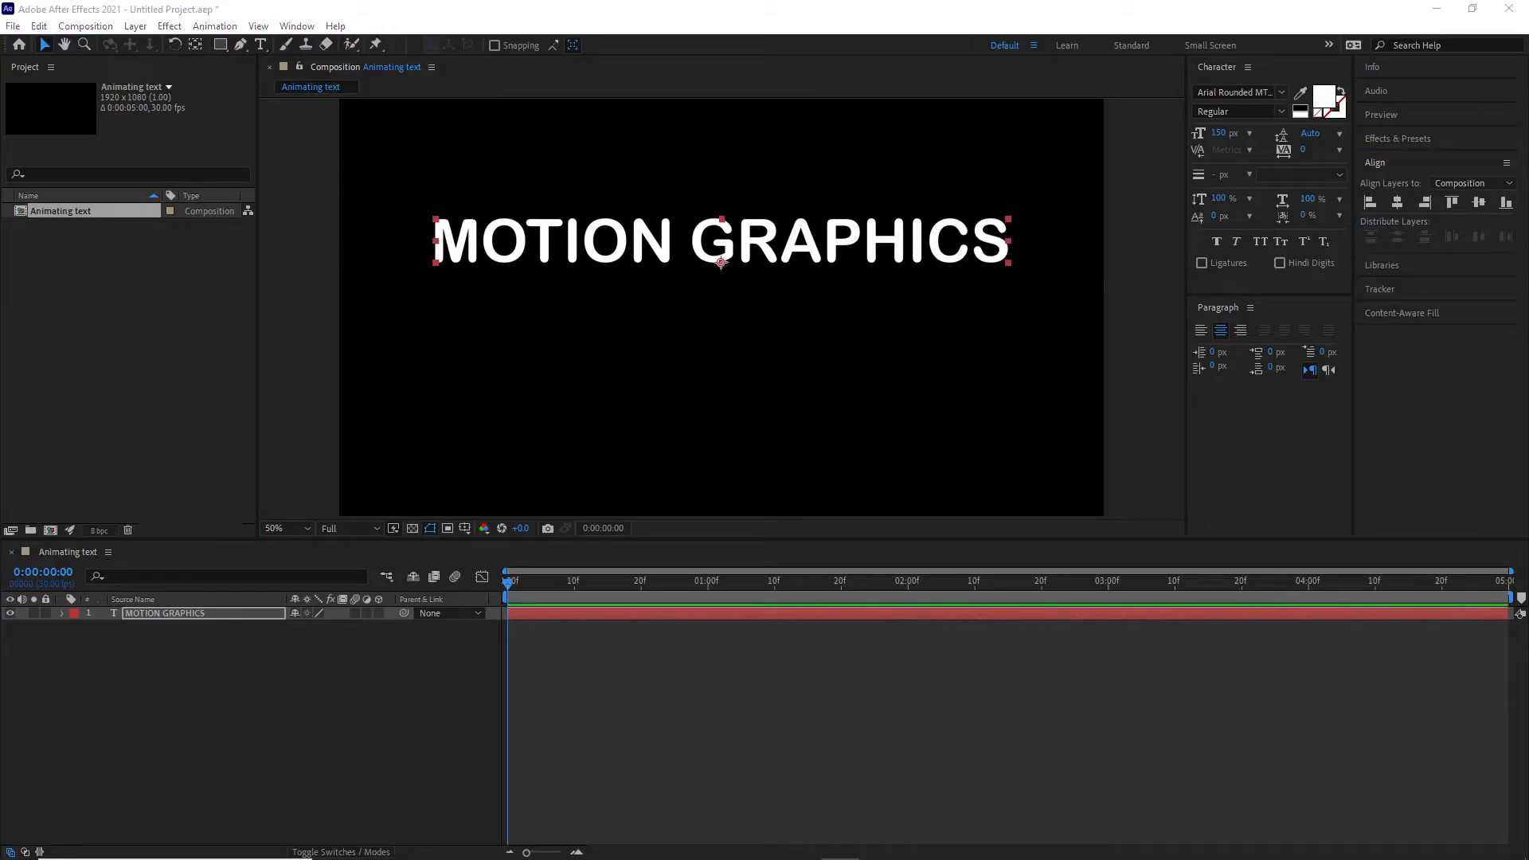
- Place the text cursor inside MOTION GRAPHICS with the Type tool and re-center the layer horizontally
{"action": "left_click", "coordinate": [261, 44]}
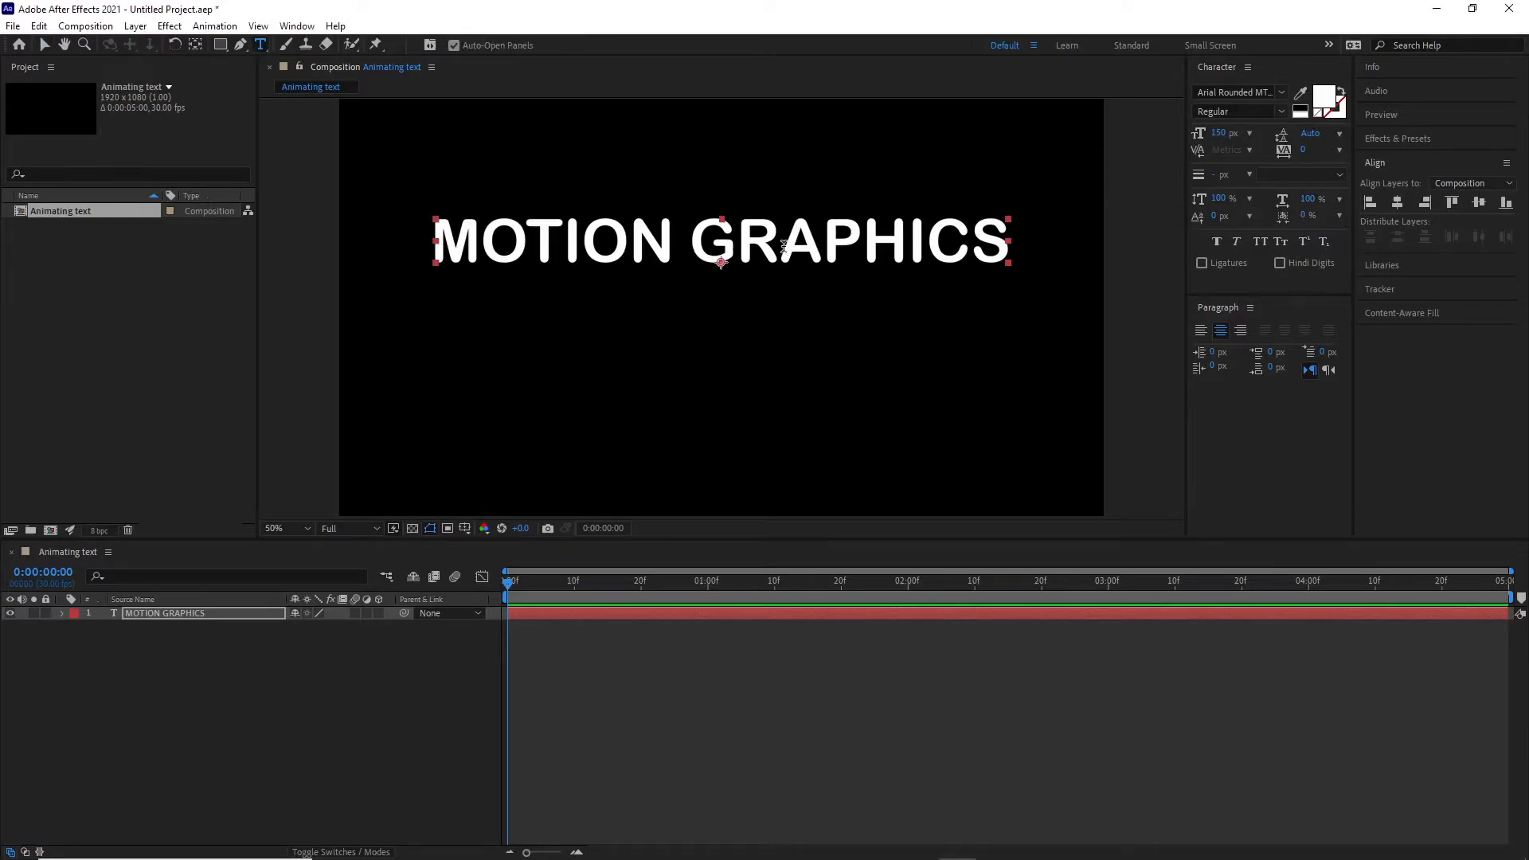
{"action": "left_click", "coordinate": [785, 247]}
{"action": "mouse_move", "coordinate": [781, 247]}
{"action": "left_mouse_down"}
{"action": "mouse_move", "coordinate": [864, 239]}
{"action": "mouse_move", "coordinate": [780, 241]}
{"action": "left_mouse_up"}
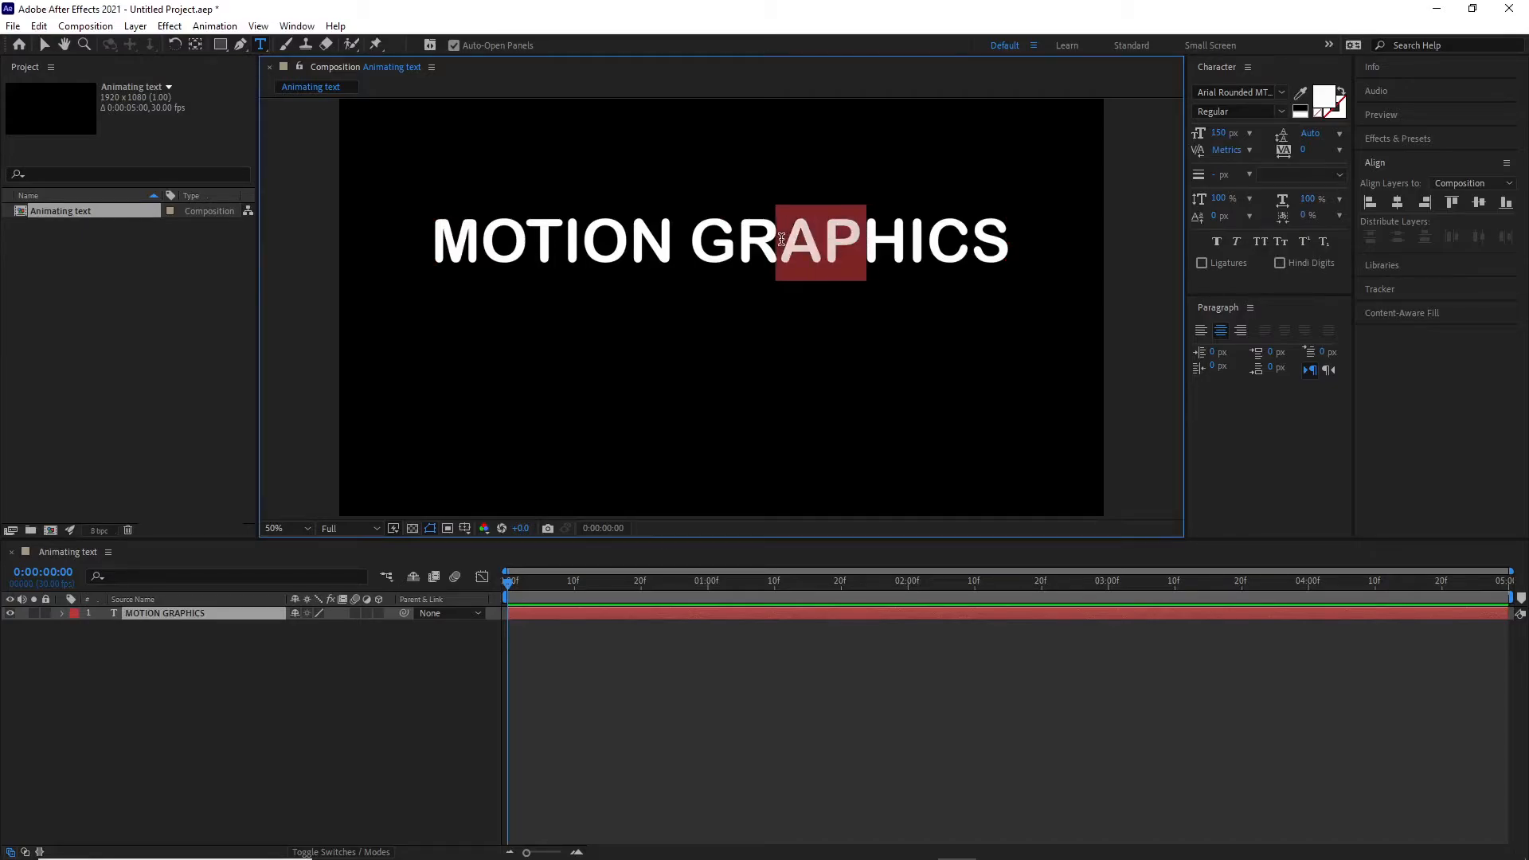
{"action": "left_click", "coordinate": [676, 238]}
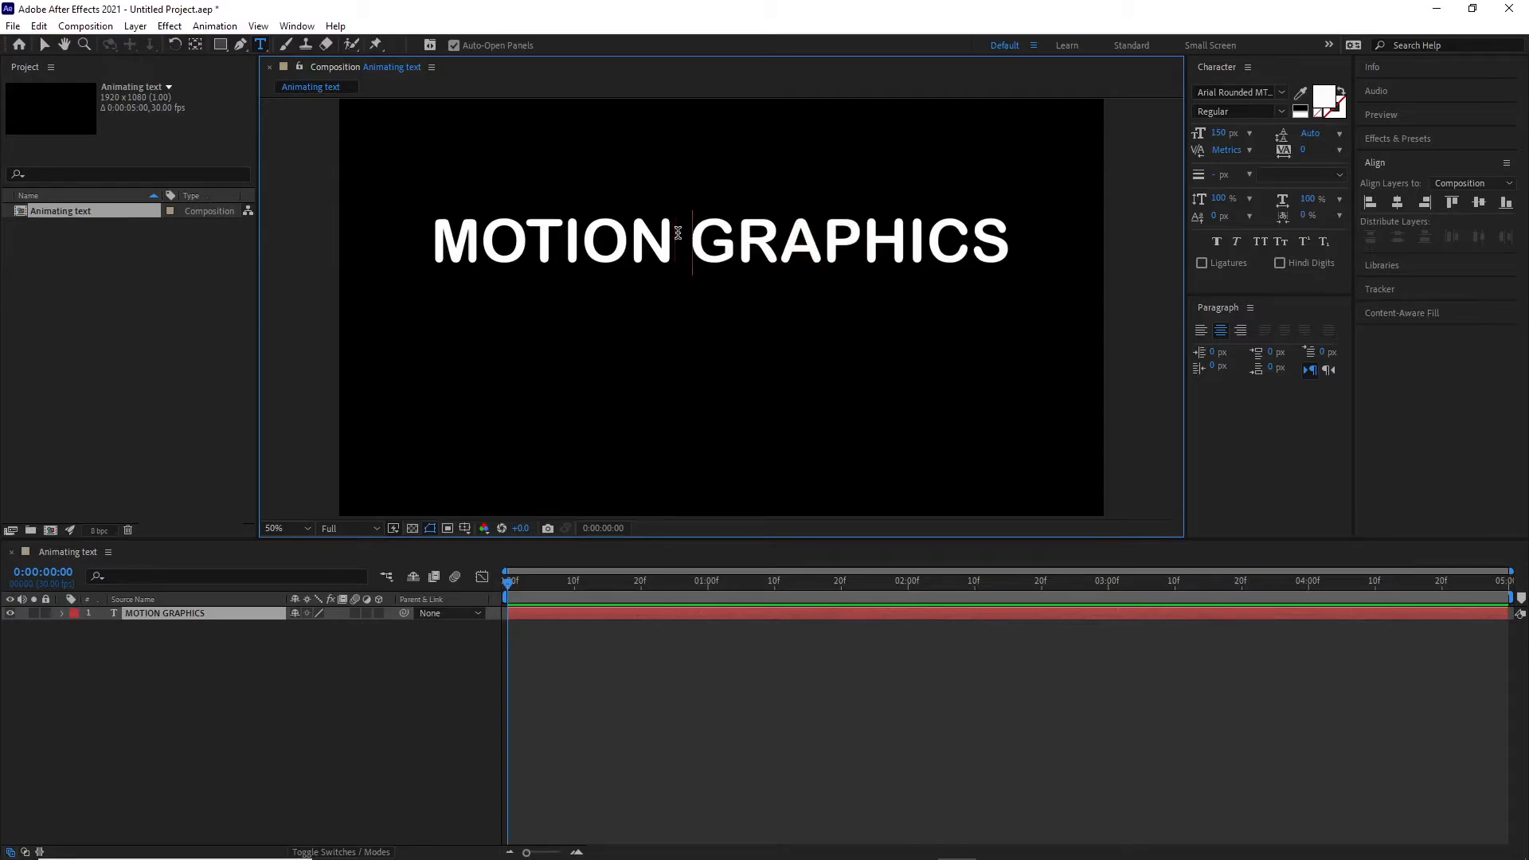
{"action": "key", "text": "Right"}
{"action": "key", "text": "Right"}
{"action": "key", "text": "Right"}
{"action": "key", "text": "Left"}
{"action": "key", "text": "Left"}
{"action": "key", "text": "Left"}
{"action": "key", "text": "Left"}
{"action": "key", "text": "Left"}
{"action": "key", "text": "Left"}
{"action": "key", "text": "Left"}
{"action": "key", "text": "Left"}
{"action": "key", "text": "Right"}
{"action": "key", "text": "Right"}
{"action": "key", "text": "Right"}
{"action": "left_click", "coordinate": [913, 244]}
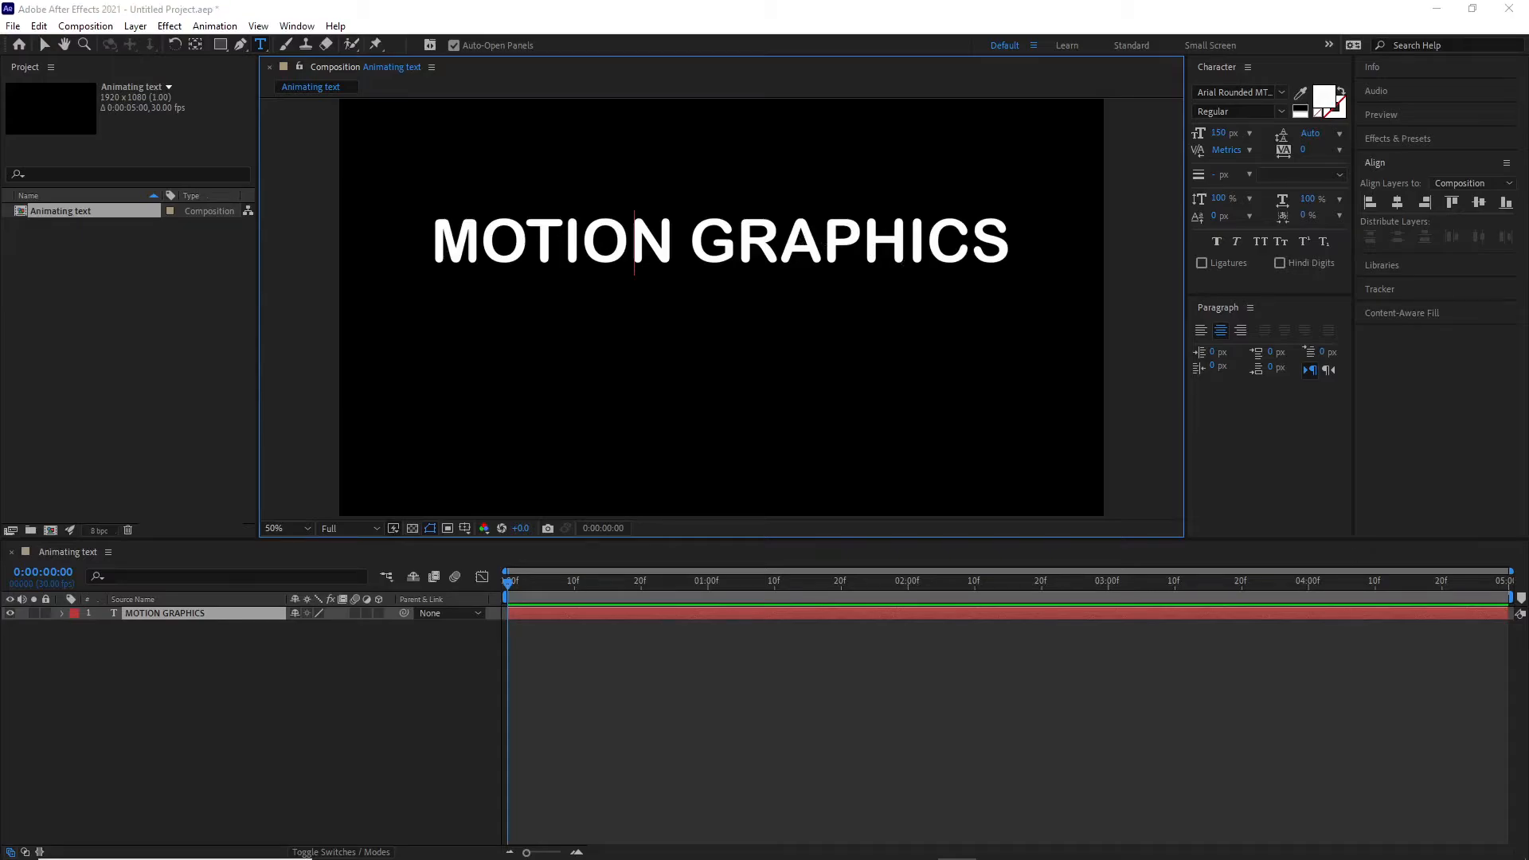
{"action": "double_click", "coordinate": [849, 236]}
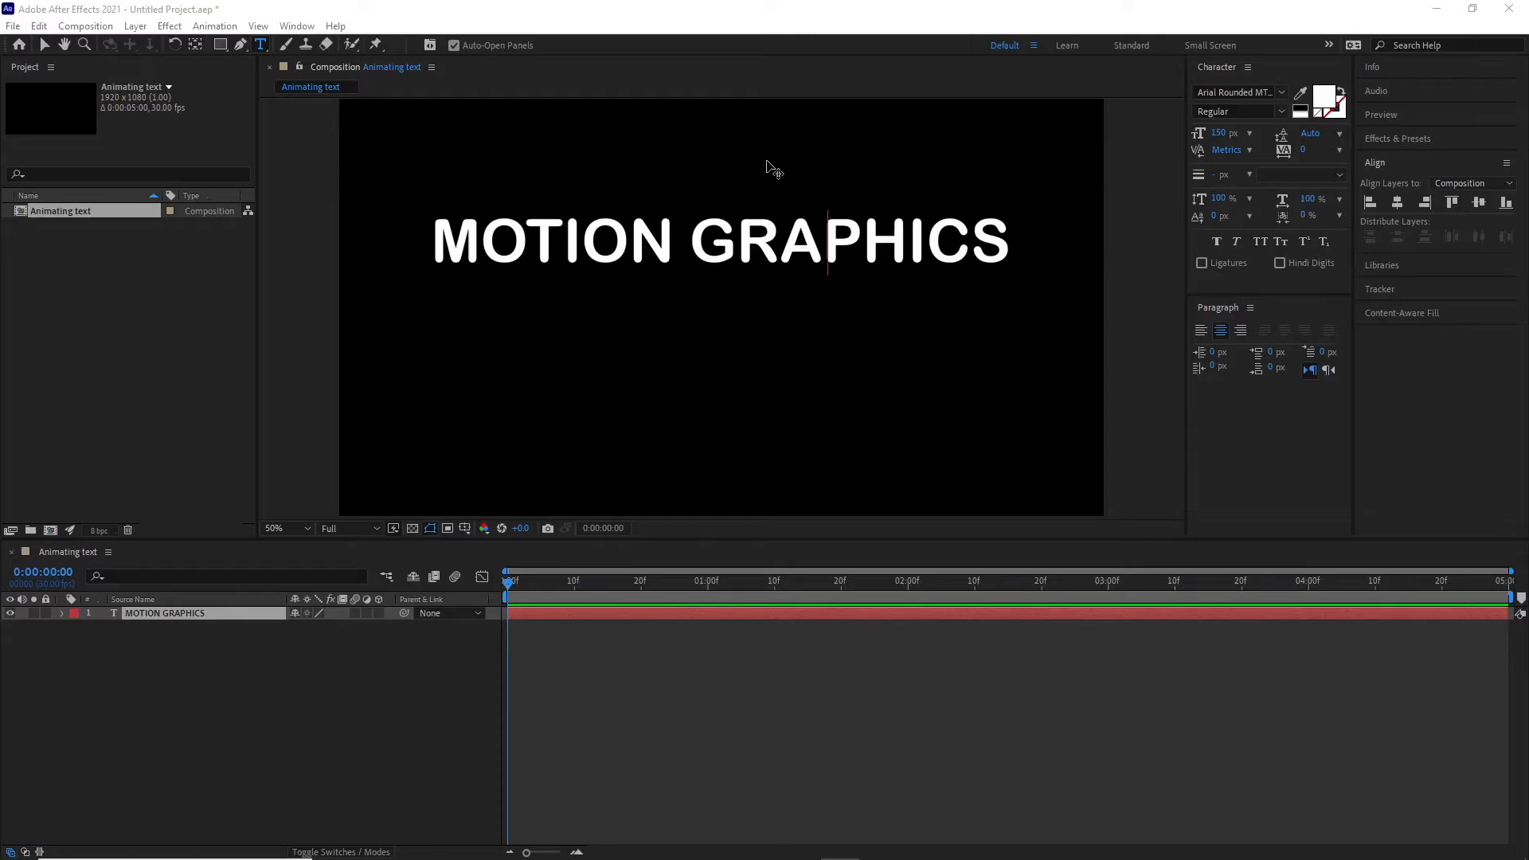
{"action": "mouse_move", "coordinate": [749, 167]}
{"action": "left_mouse_down"}
{"action": "mouse_move", "coordinate": [777, 160]}
{"action": "mouse_move", "coordinate": [707, 154]}
{"action": "mouse_move", "coordinate": [748, 152]}
{"action": "mouse_move", "coordinate": [754, 180]}
{"action": "left_mouse_up"}
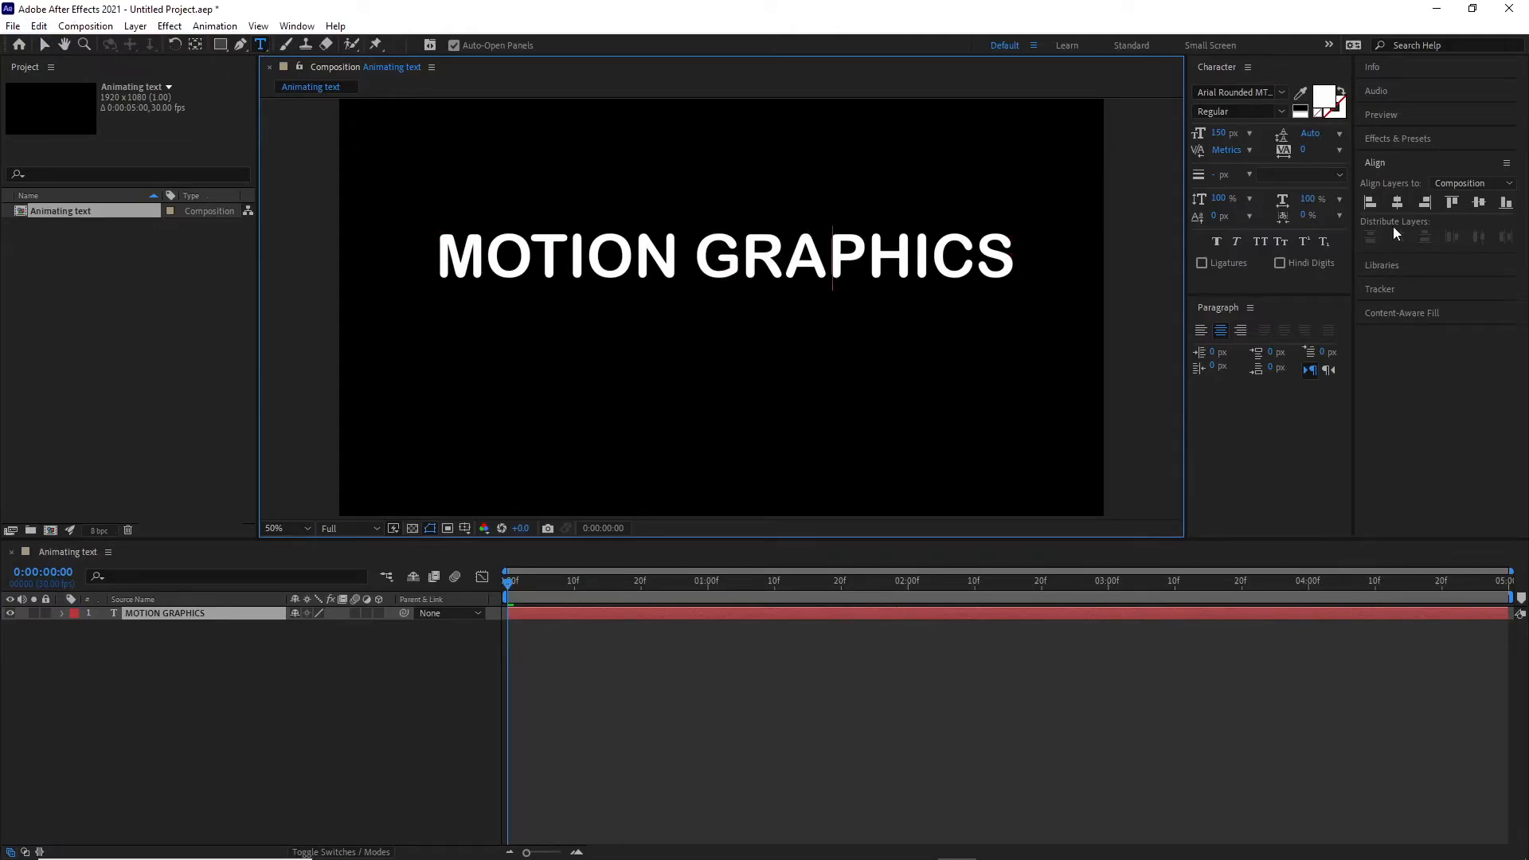
{"action": "left_click", "coordinate": [1398, 202]}
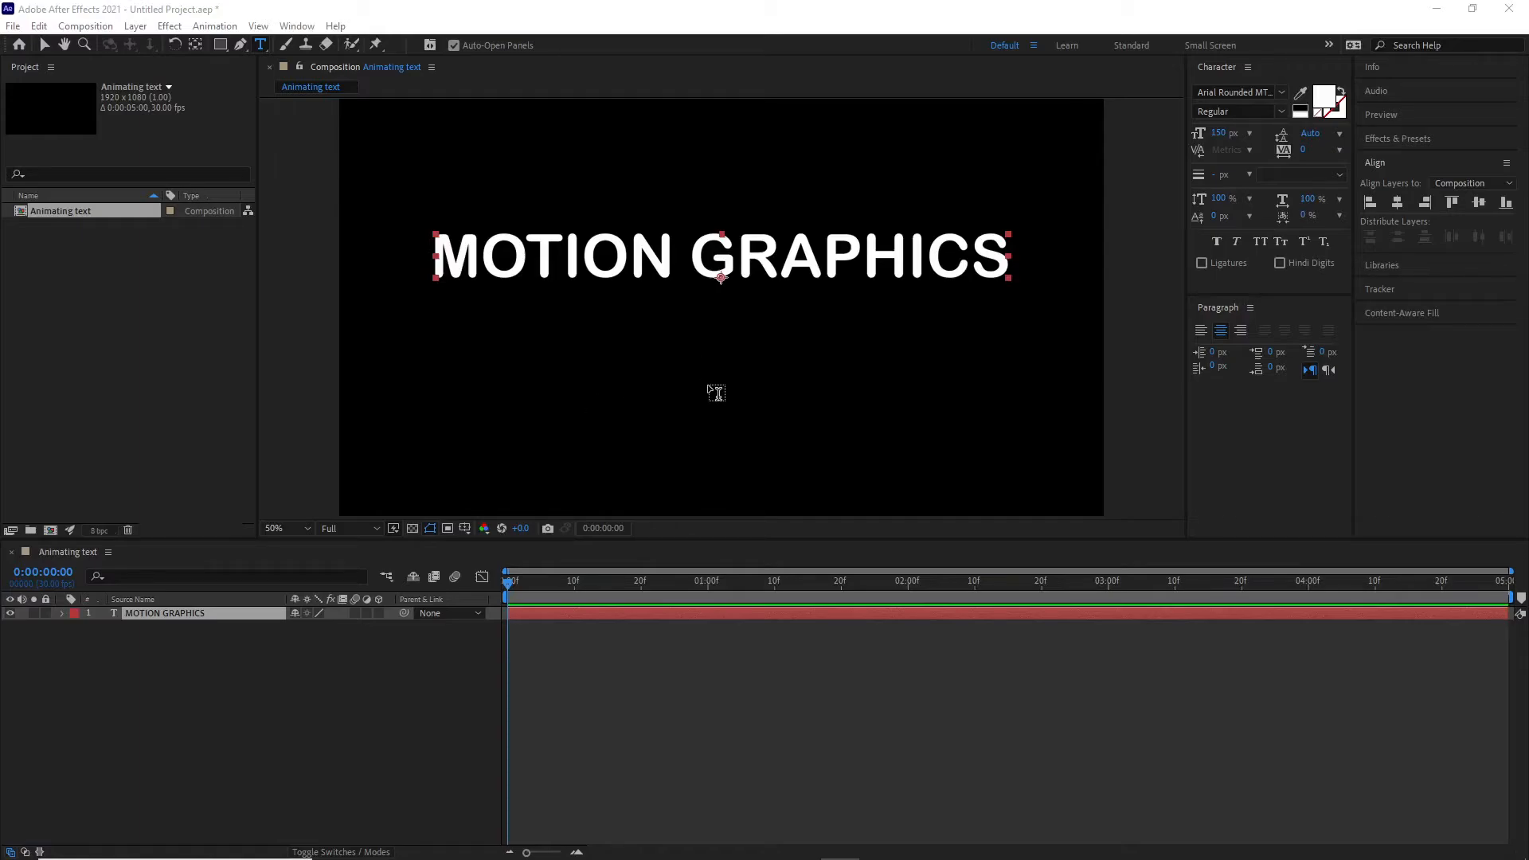
- Create a second text layer reading AFTER EFFECTS below MOTION GRAPHICS with the Type tool
{"action": "left_click", "coordinate": [709, 380]}
{"action": "left_click", "coordinate": [708, 380]}
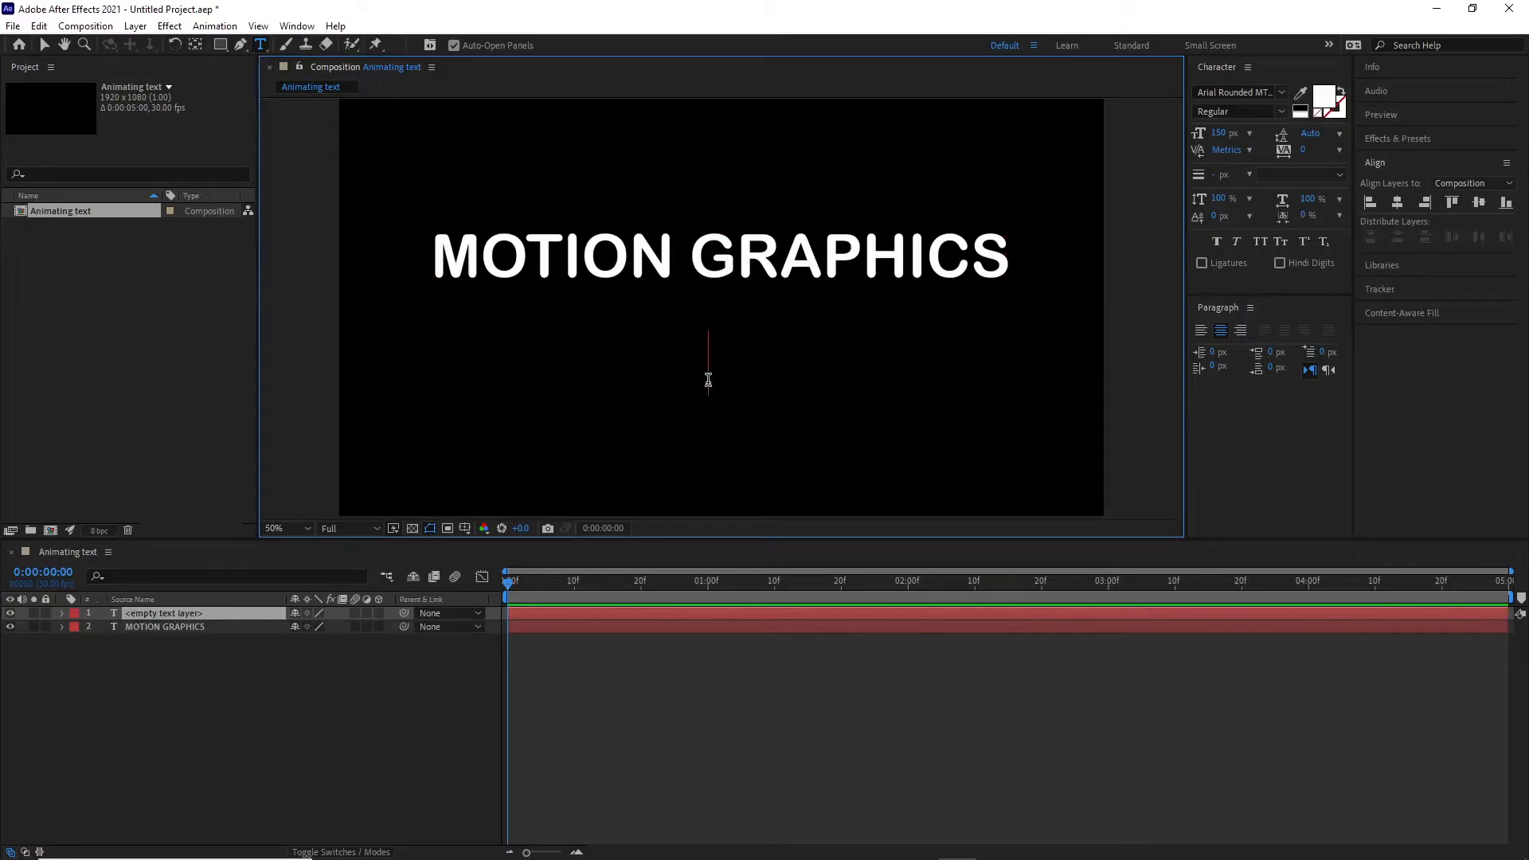
{"action": "type", "text": "A"}
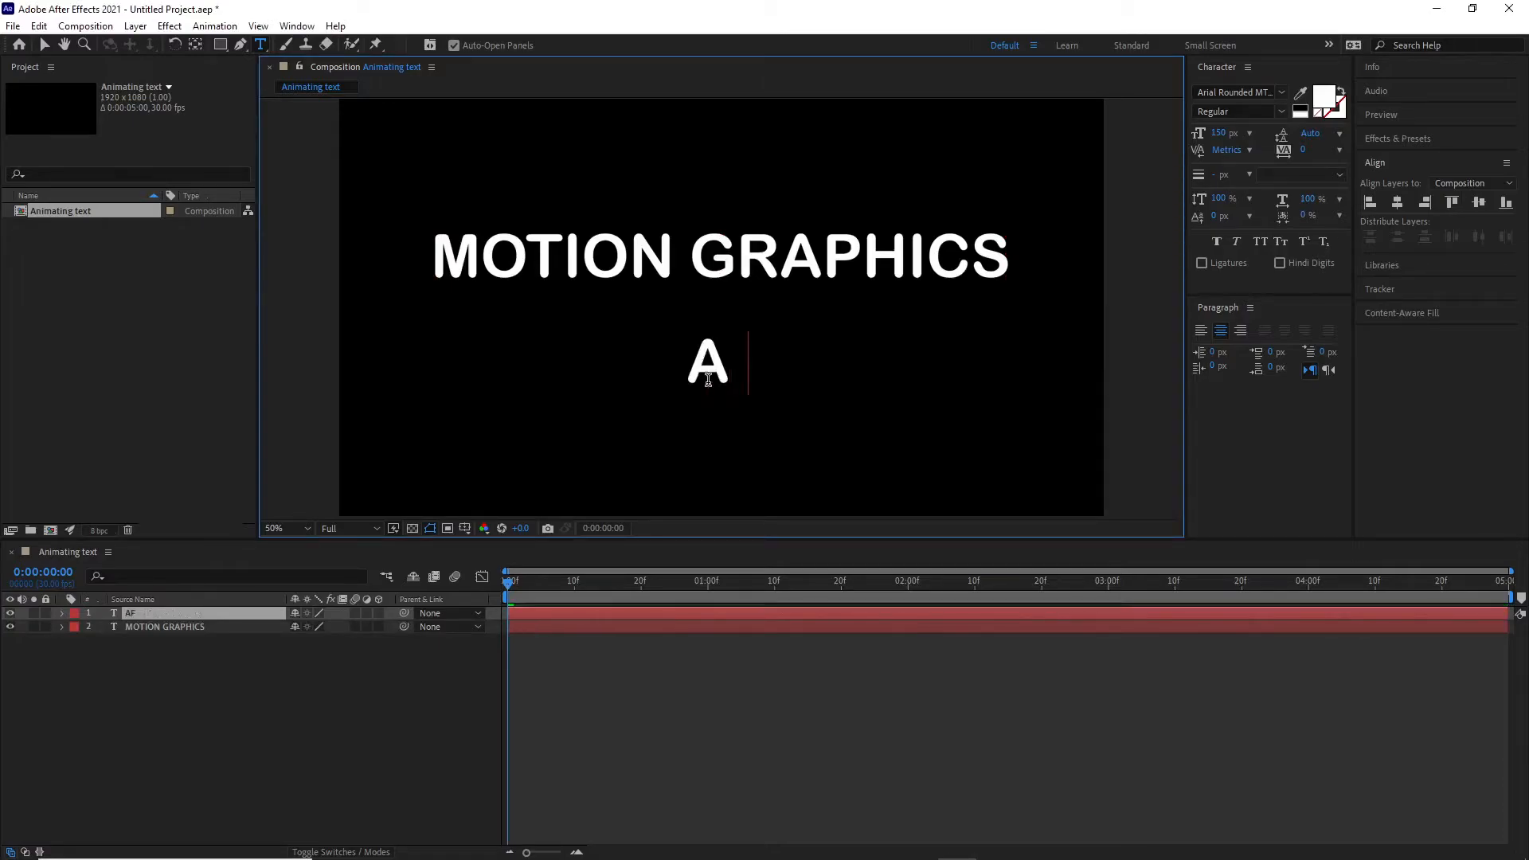
{"action": "type", "text": "FTER EFFECTS"}
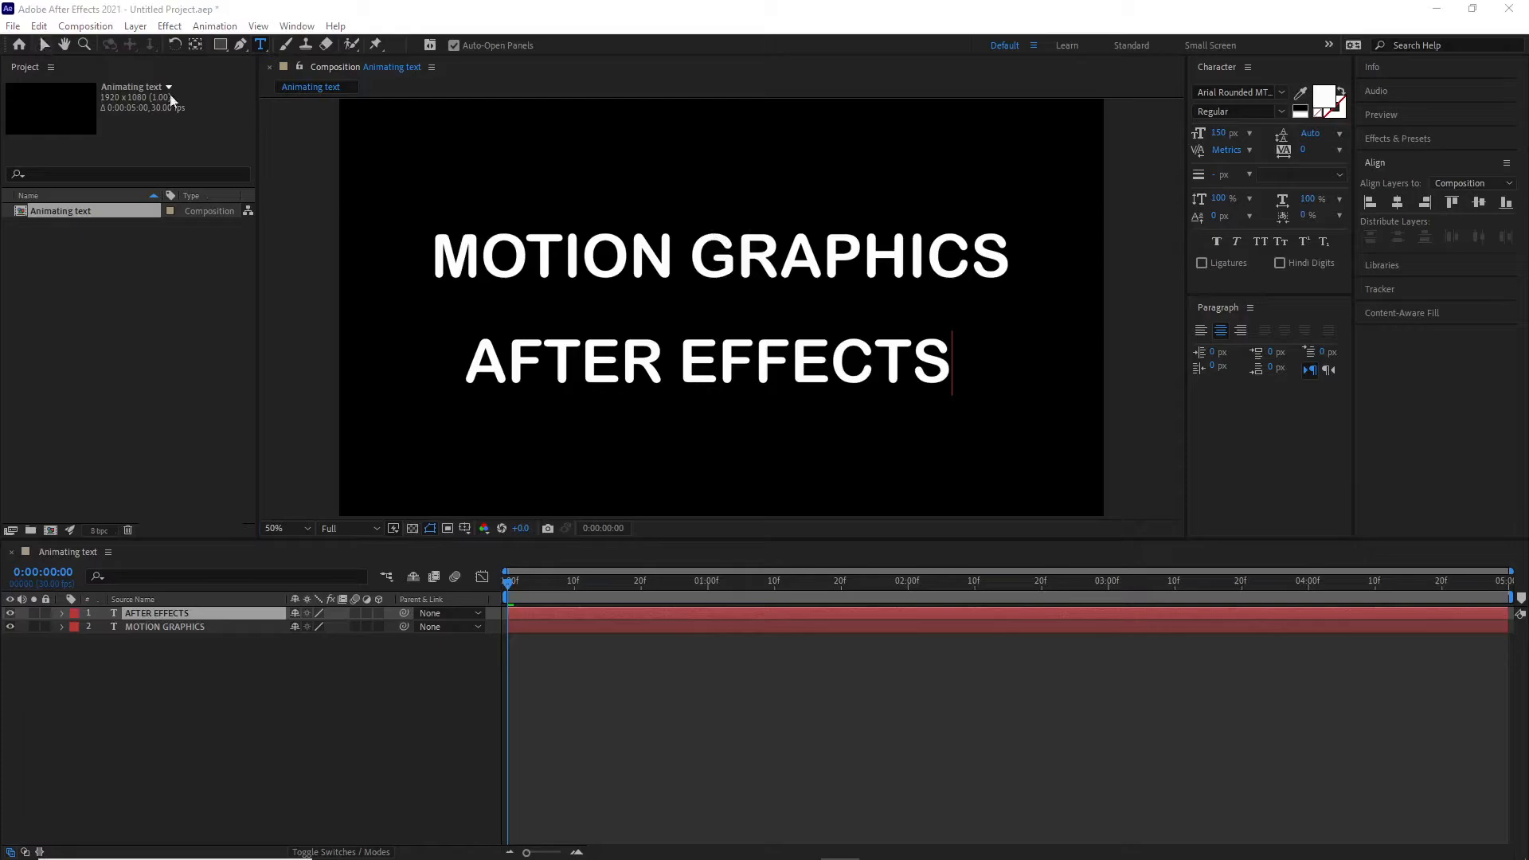
- Stack MOTION GRAPHICS directly above AFTER EFFECTS and center both layers horizontally in the composition
{"action": "left_click", "coordinate": [45, 44]}
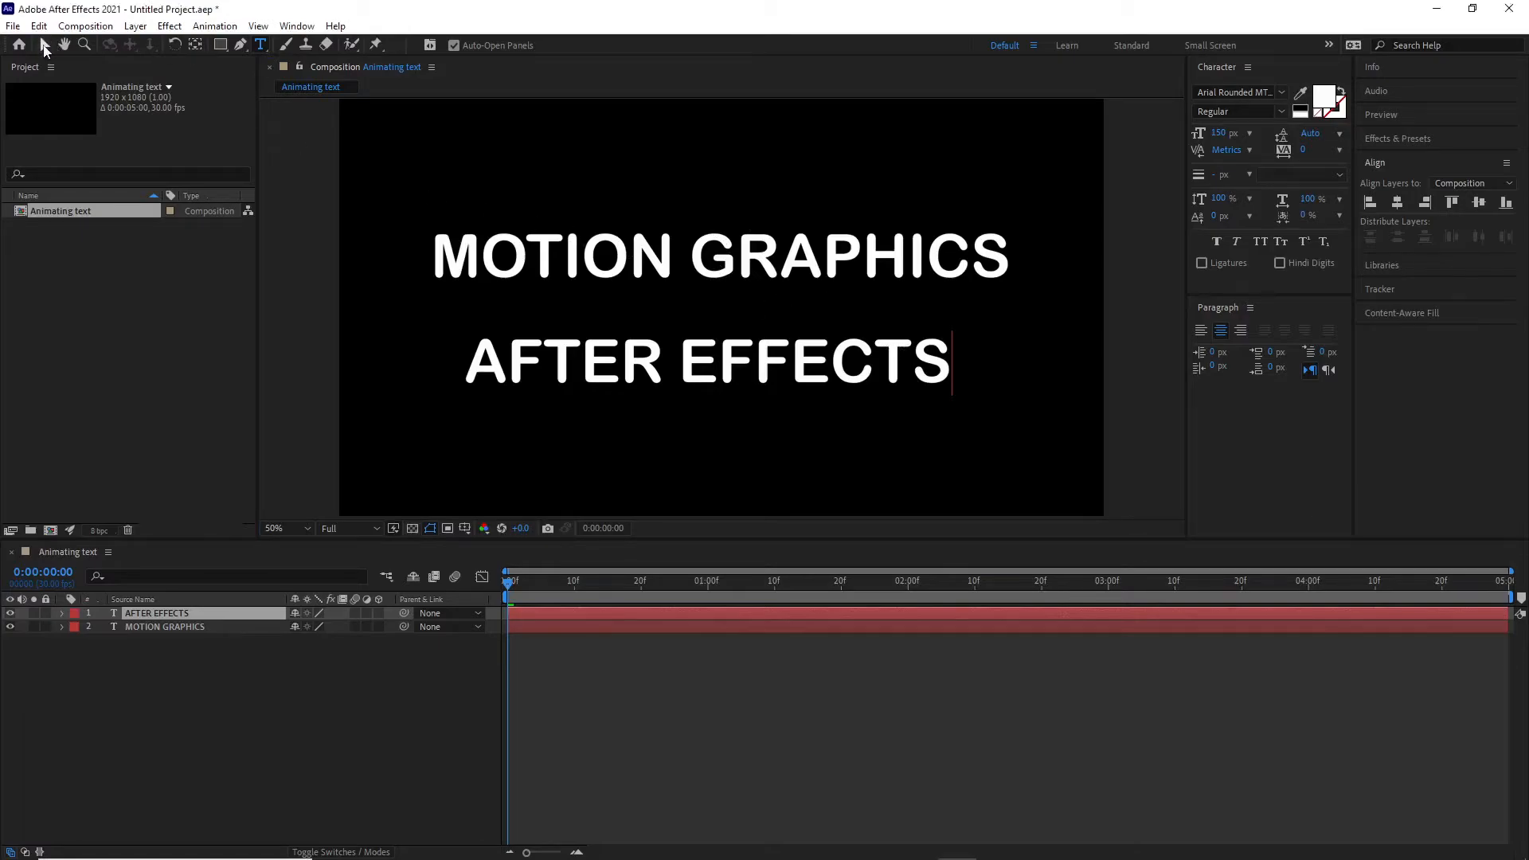
{"action": "left_click", "coordinate": [684, 284]}
{"action": "left_click_drag", "start_coordinate": [684, 284], "coordinate": [679, 265]}
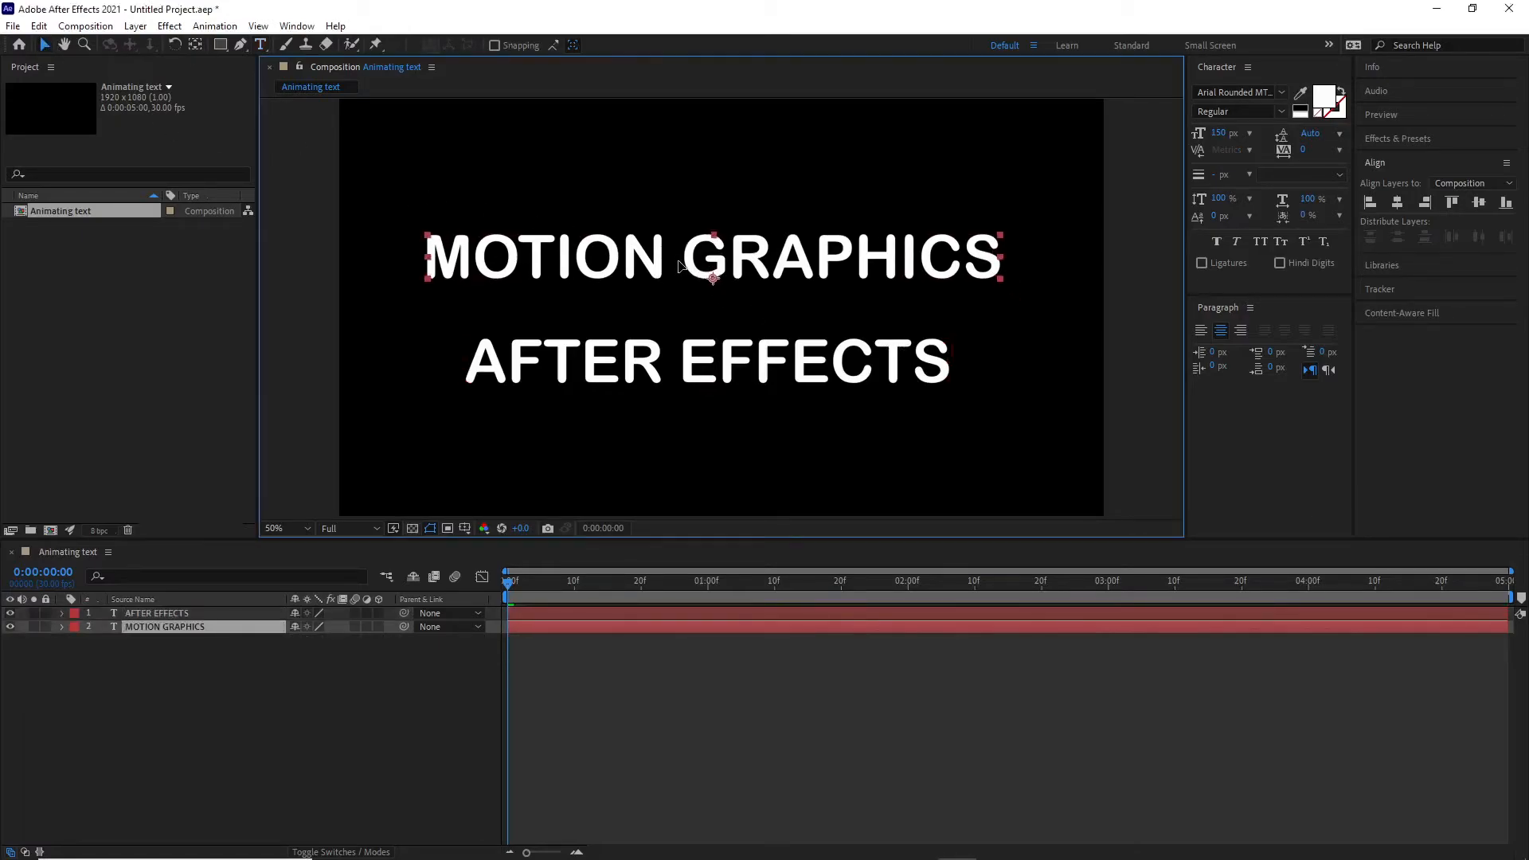
{"action": "mouse_move", "coordinate": [717, 350]}
{"action": "left_mouse_down"}
{"action": "mouse_move", "coordinate": [743, 333]}
{"action": "mouse_move", "coordinate": [743, 356]}
{"action": "left_mouse_up"}
{"action": "left_click", "coordinate": [761, 271]}
{"action": "left_click_drag", "start_coordinate": [763, 268], "coordinate": [776, 301]}
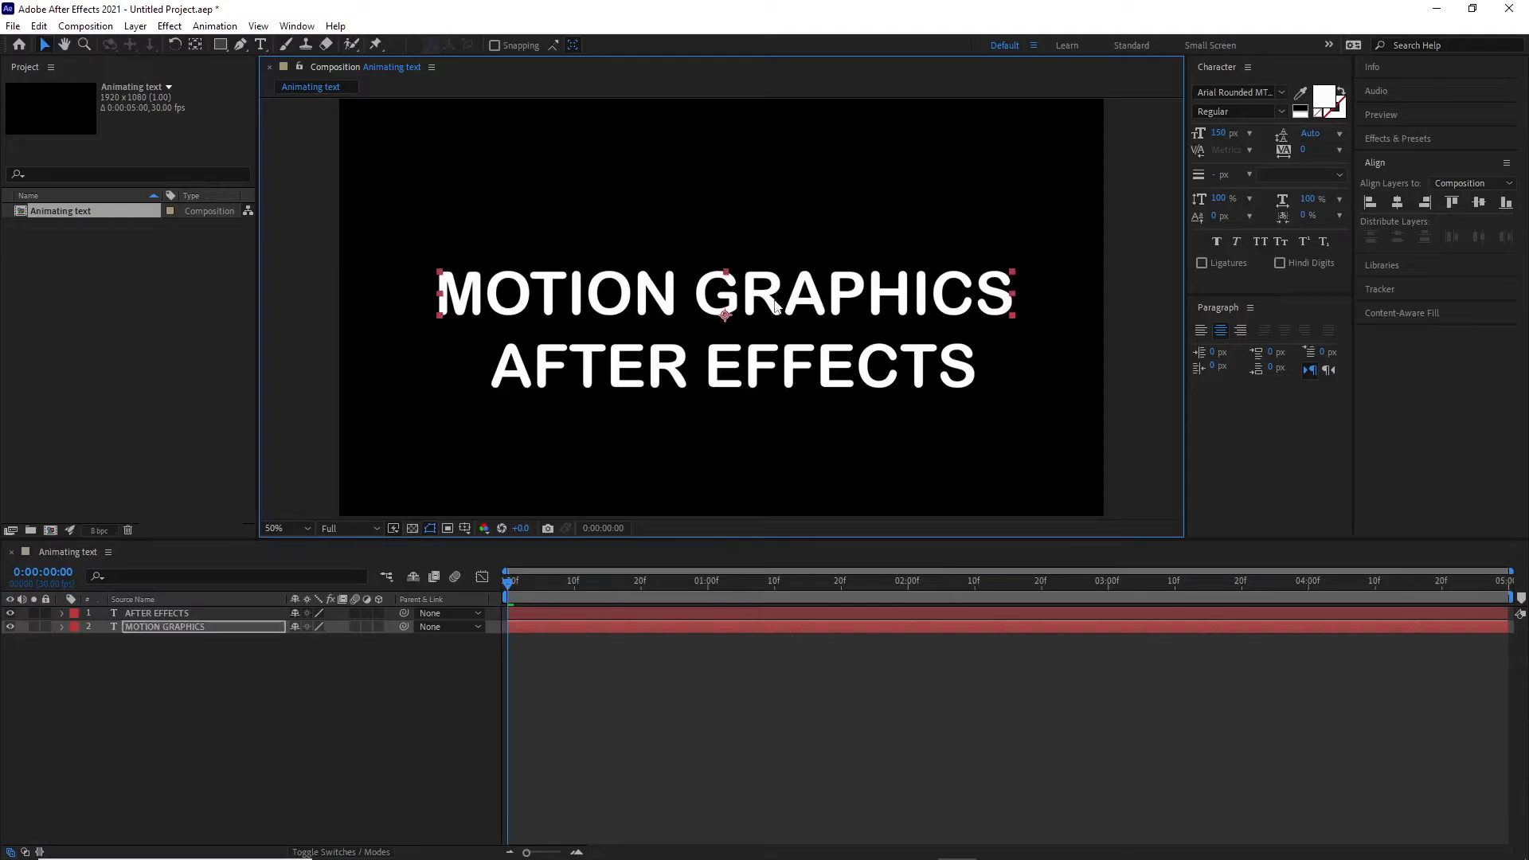
{"action": "left_click", "coordinate": [1400, 204]}
{"action": "left_click", "coordinate": [915, 356]}
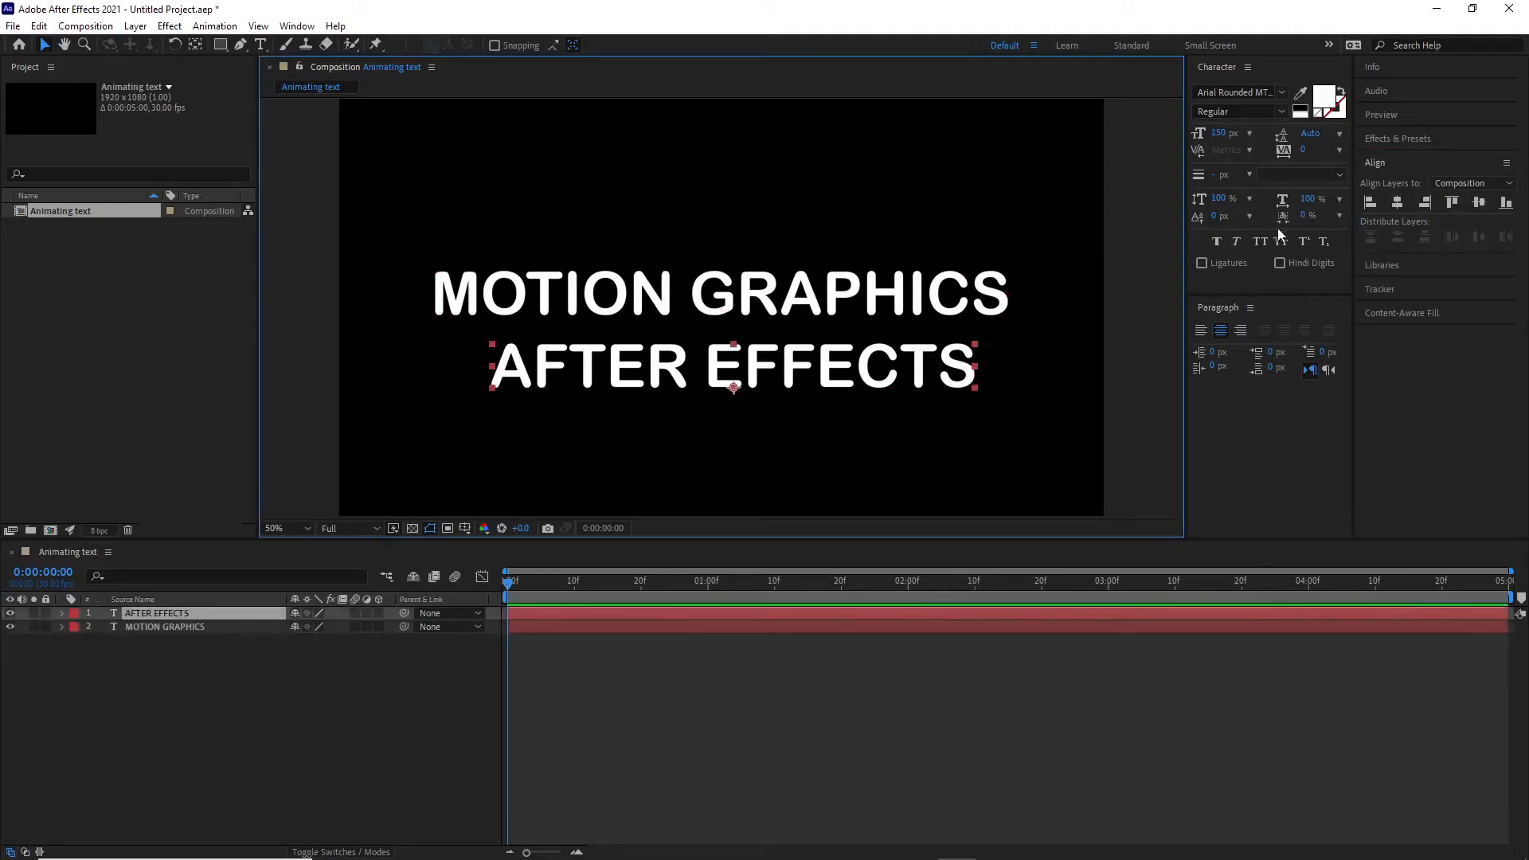
{"action": "left_click", "coordinate": [1396, 206]}
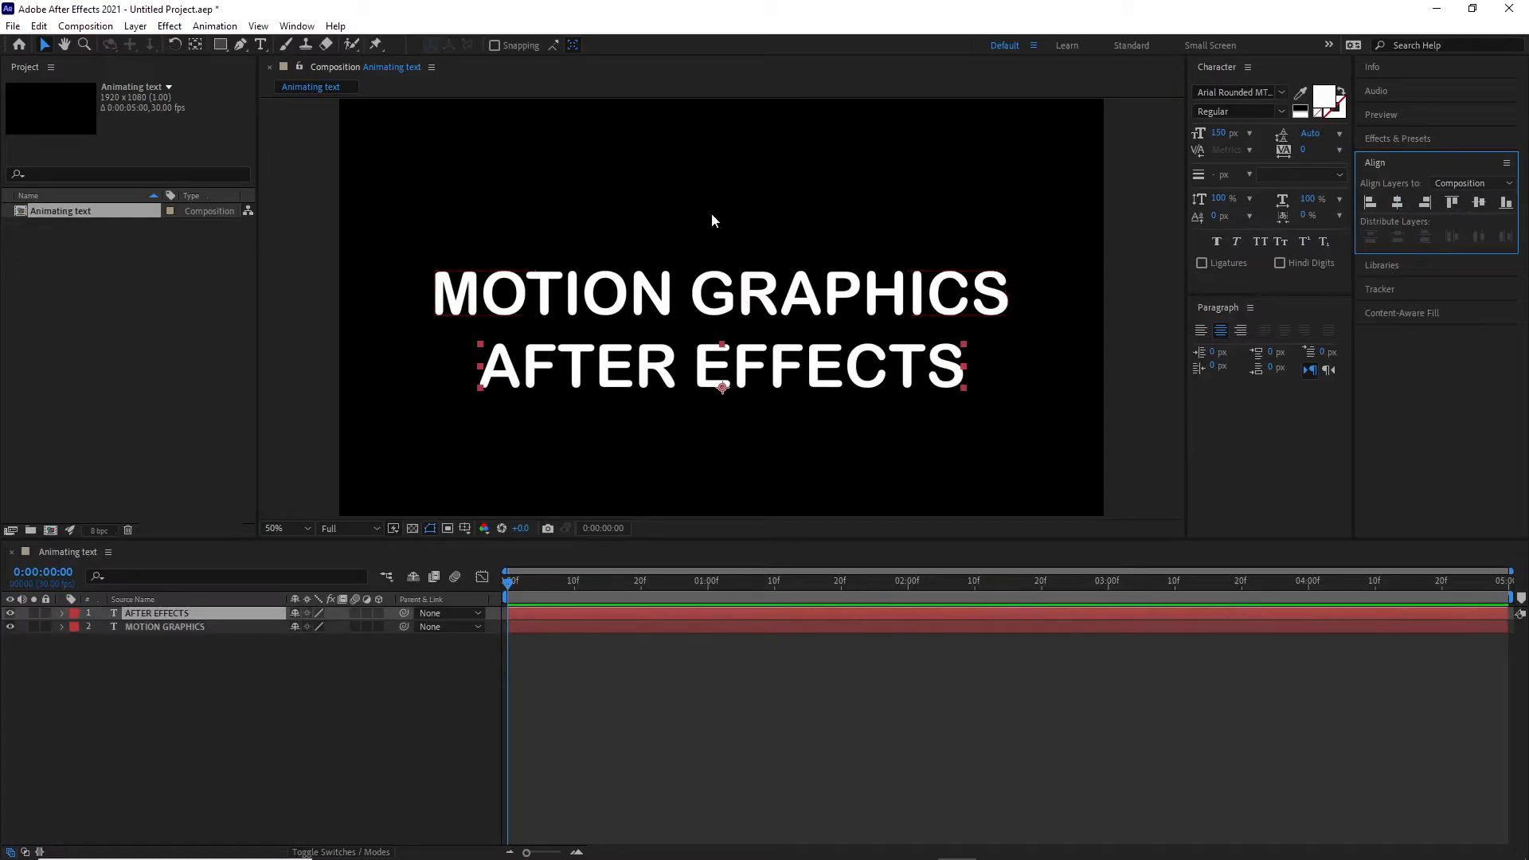
- Expand both text layers' Text and Transform properties in the timeline to inspect them
{"action": "left_click", "coordinate": [841, 859]}
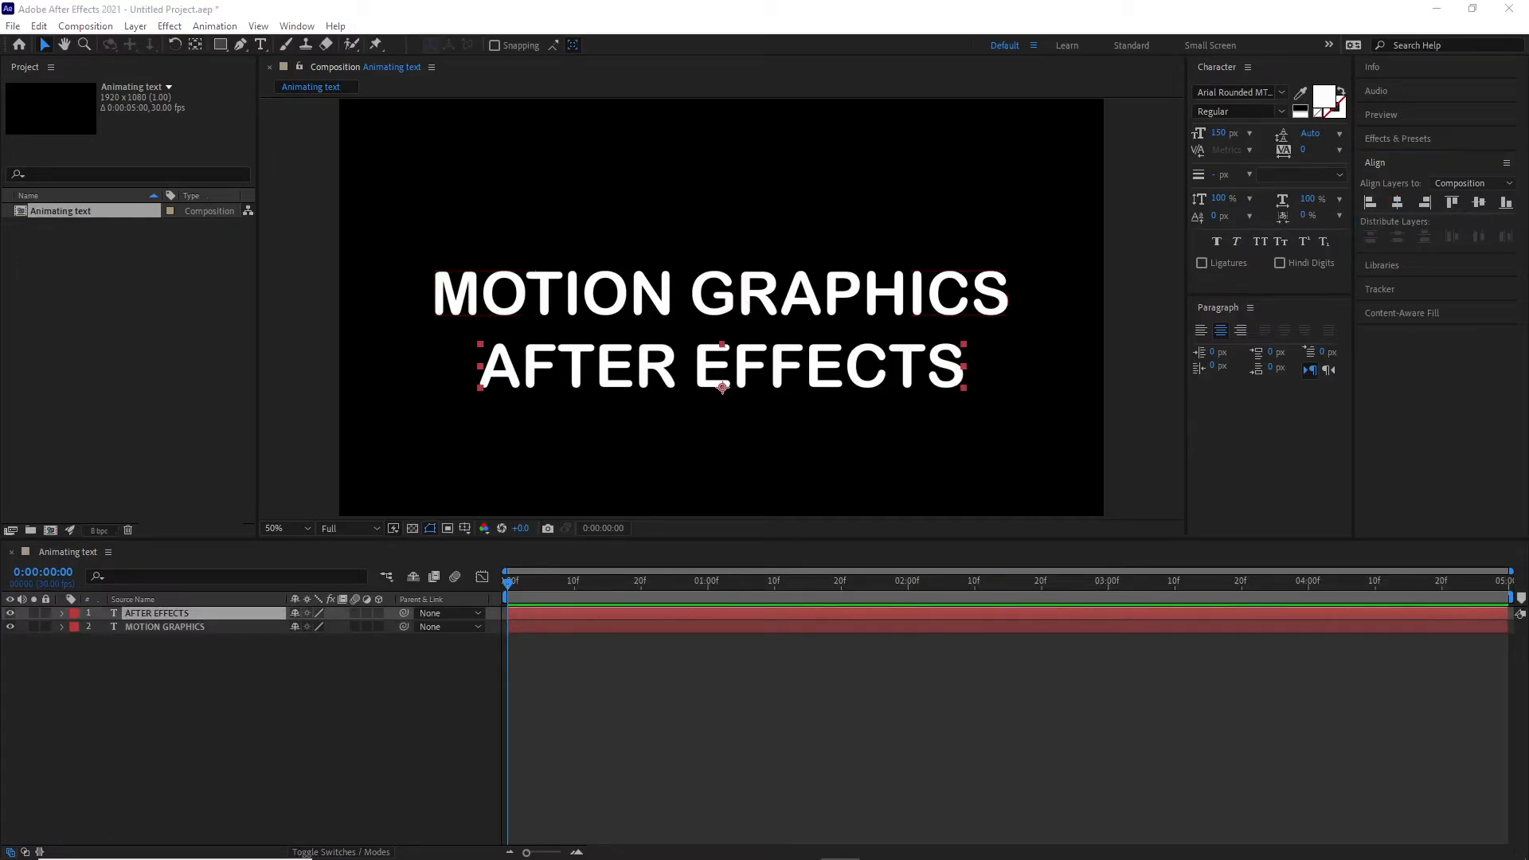
{"action": "left_click", "coordinate": [174, 608]}
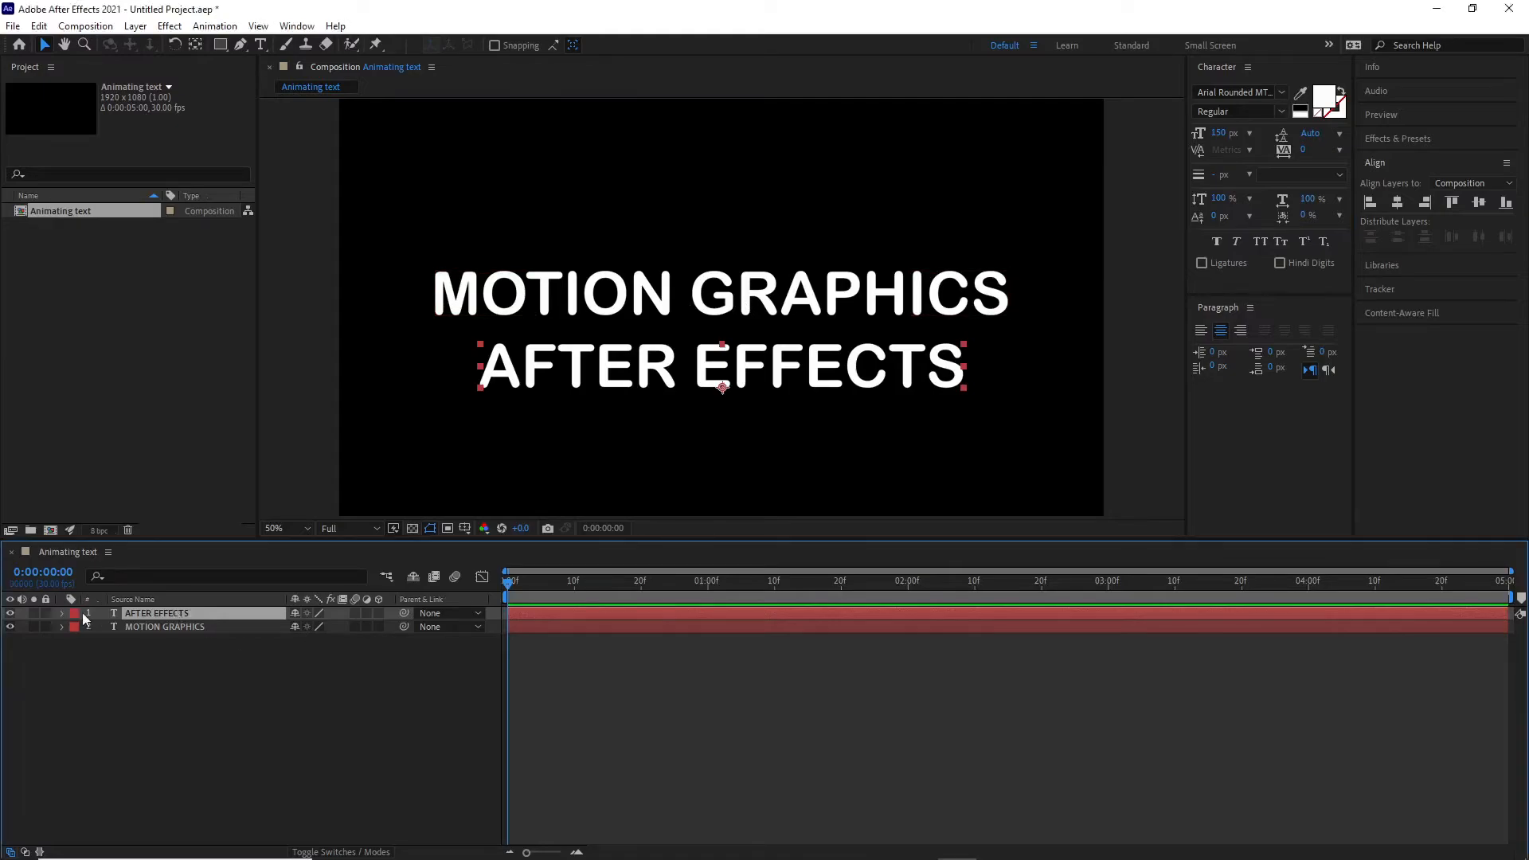
{"action": "left_click", "coordinate": [63, 614]}
{"action": "left_click", "coordinate": [63, 654]}
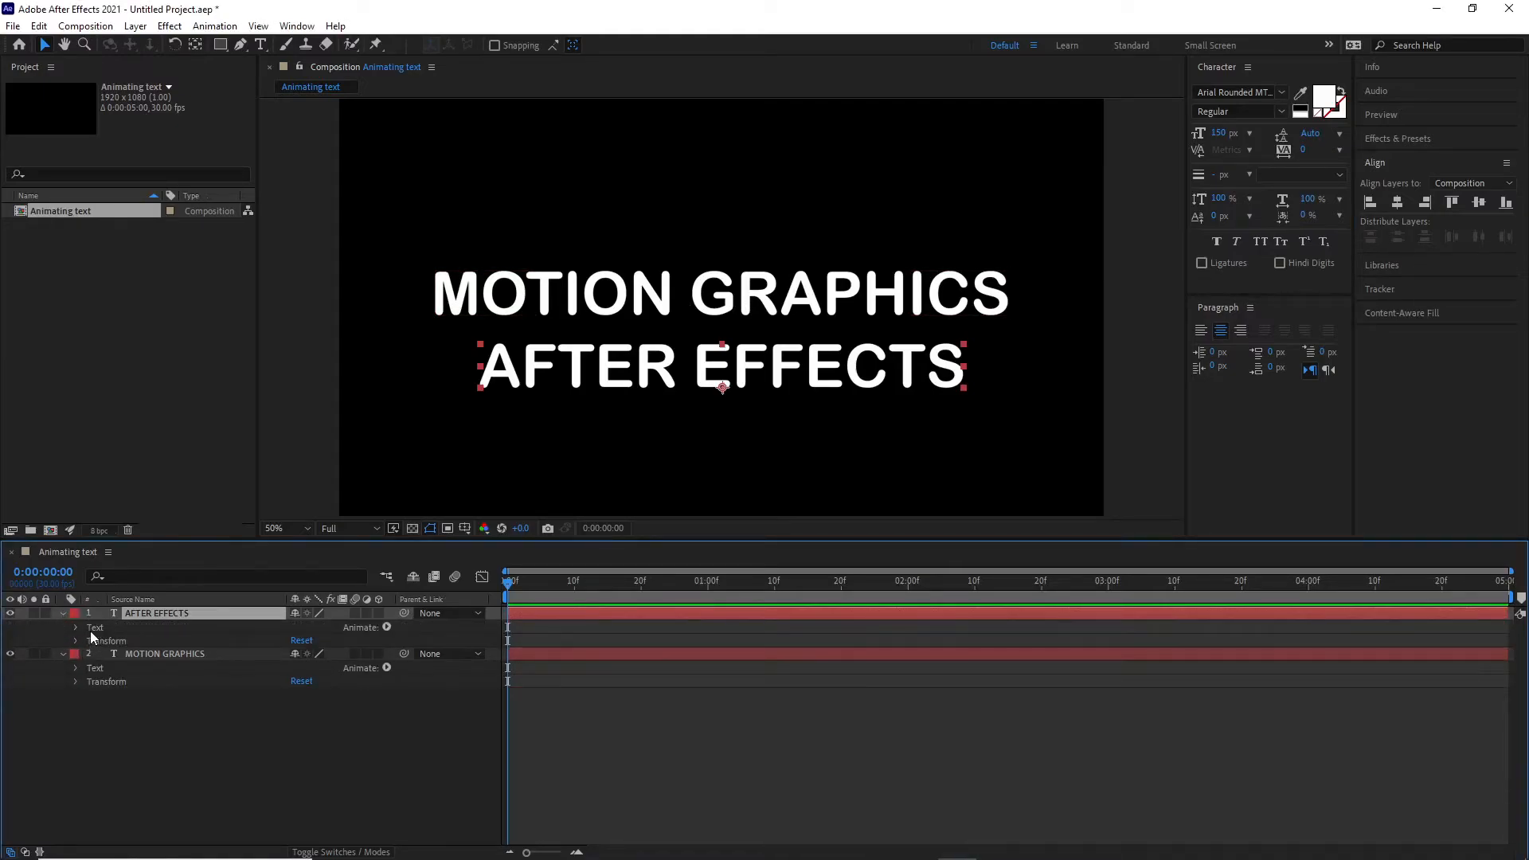
{"action": "left_click", "coordinate": [80, 627]}
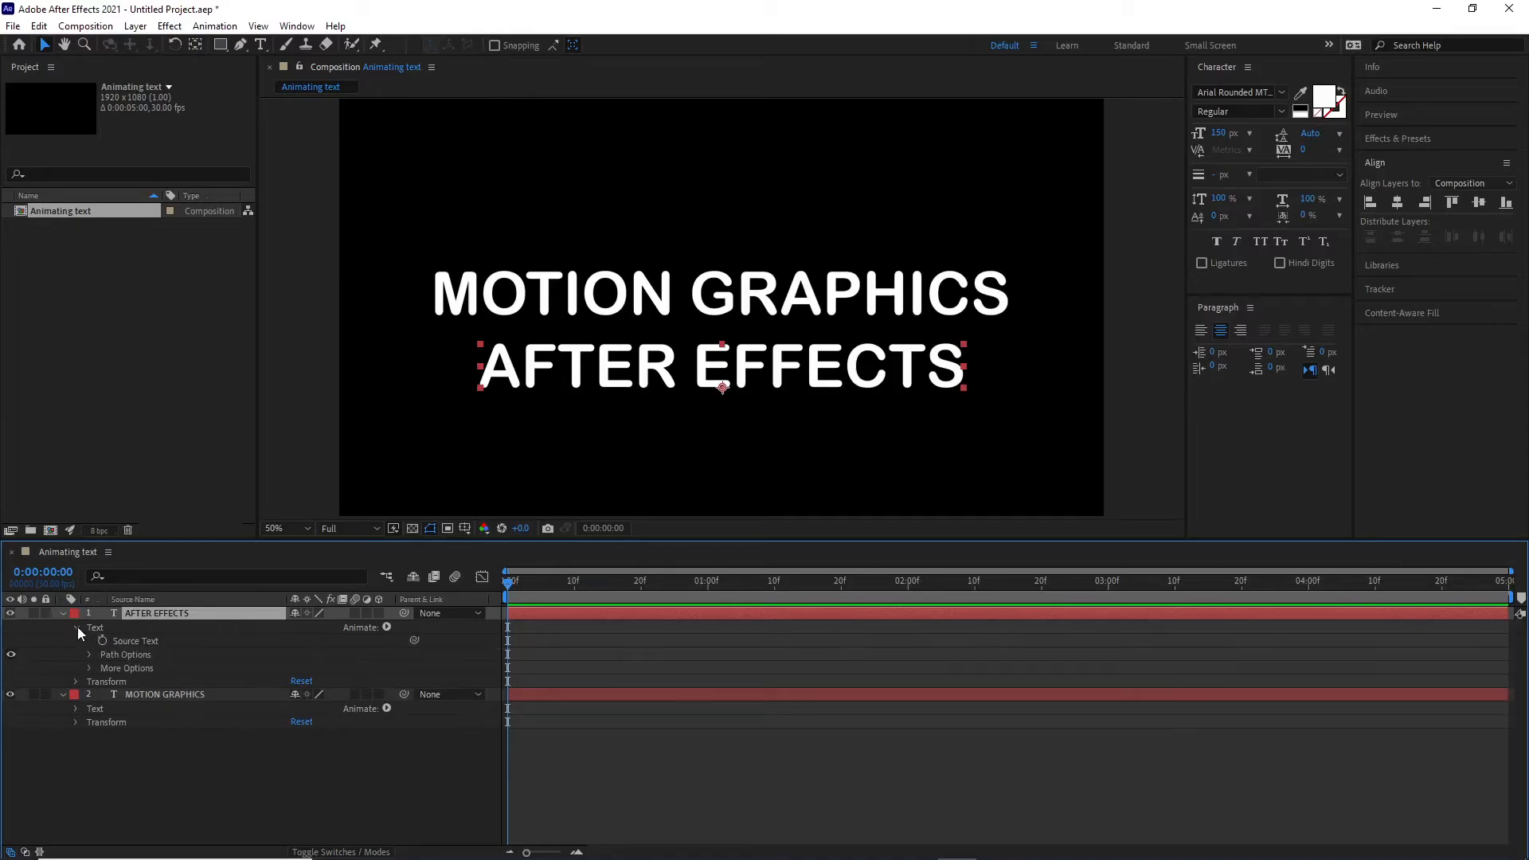
{"action": "left_click", "coordinate": [77, 627]}
{"action": "left_click", "coordinate": [75, 641]}
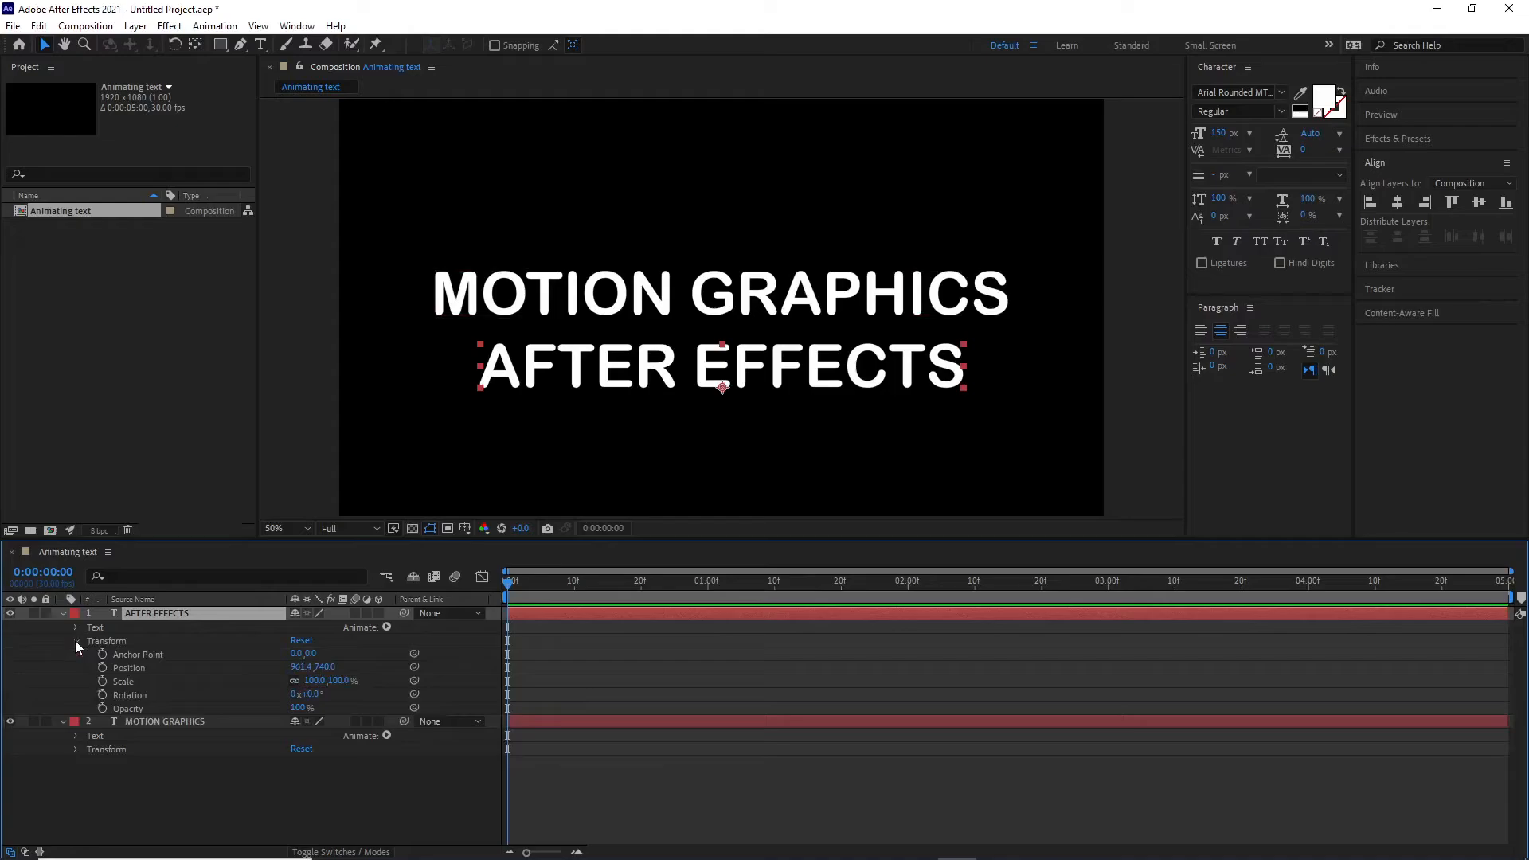
{"action": "left_click", "coordinate": [76, 642]}
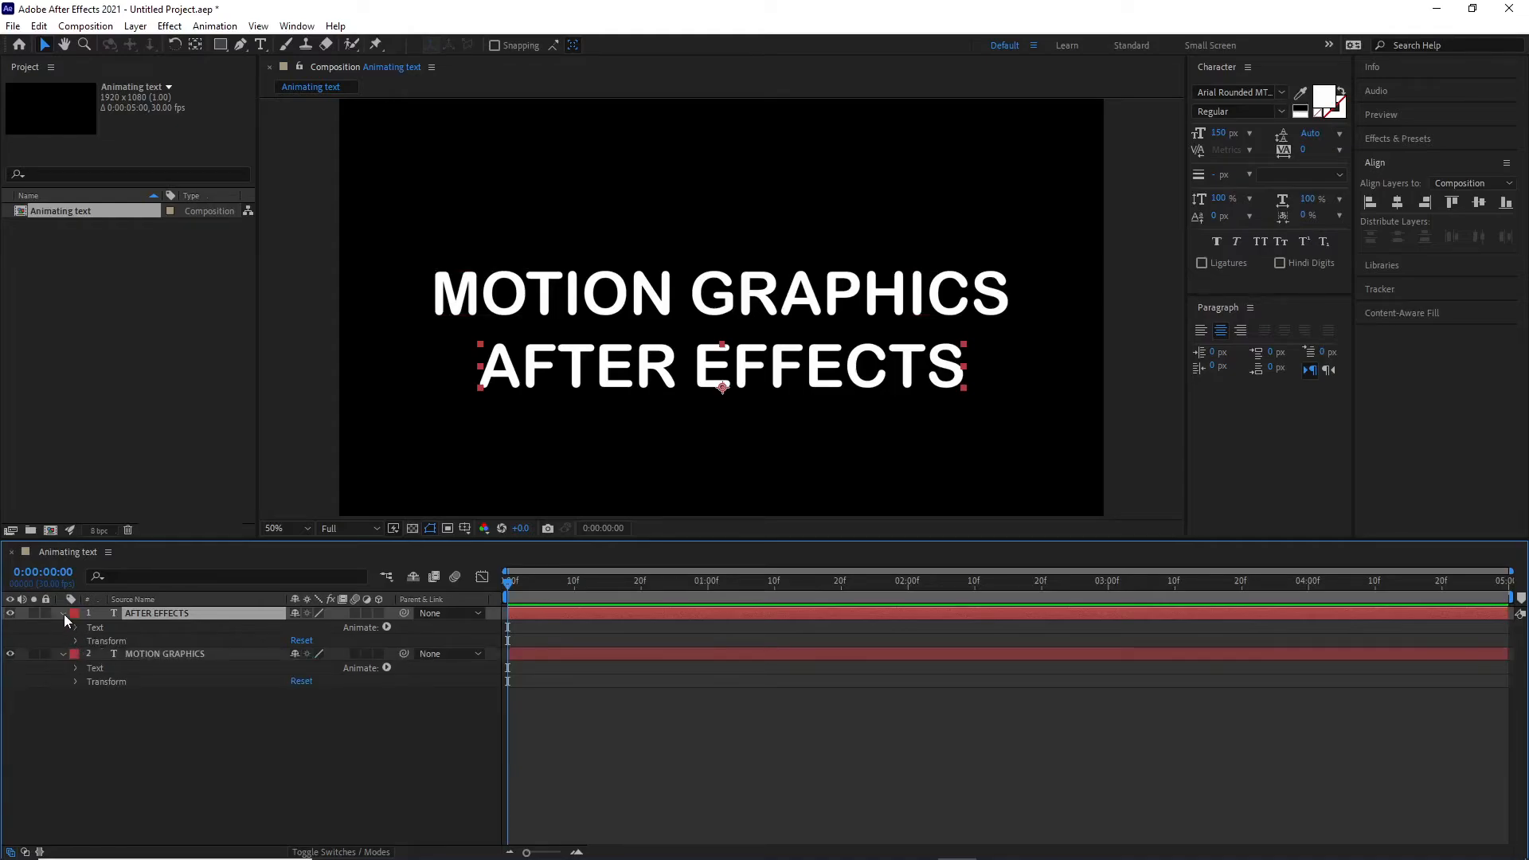
{"action": "left_click", "coordinate": [64, 613]}
{"action": "left_click", "coordinate": [63, 627]}
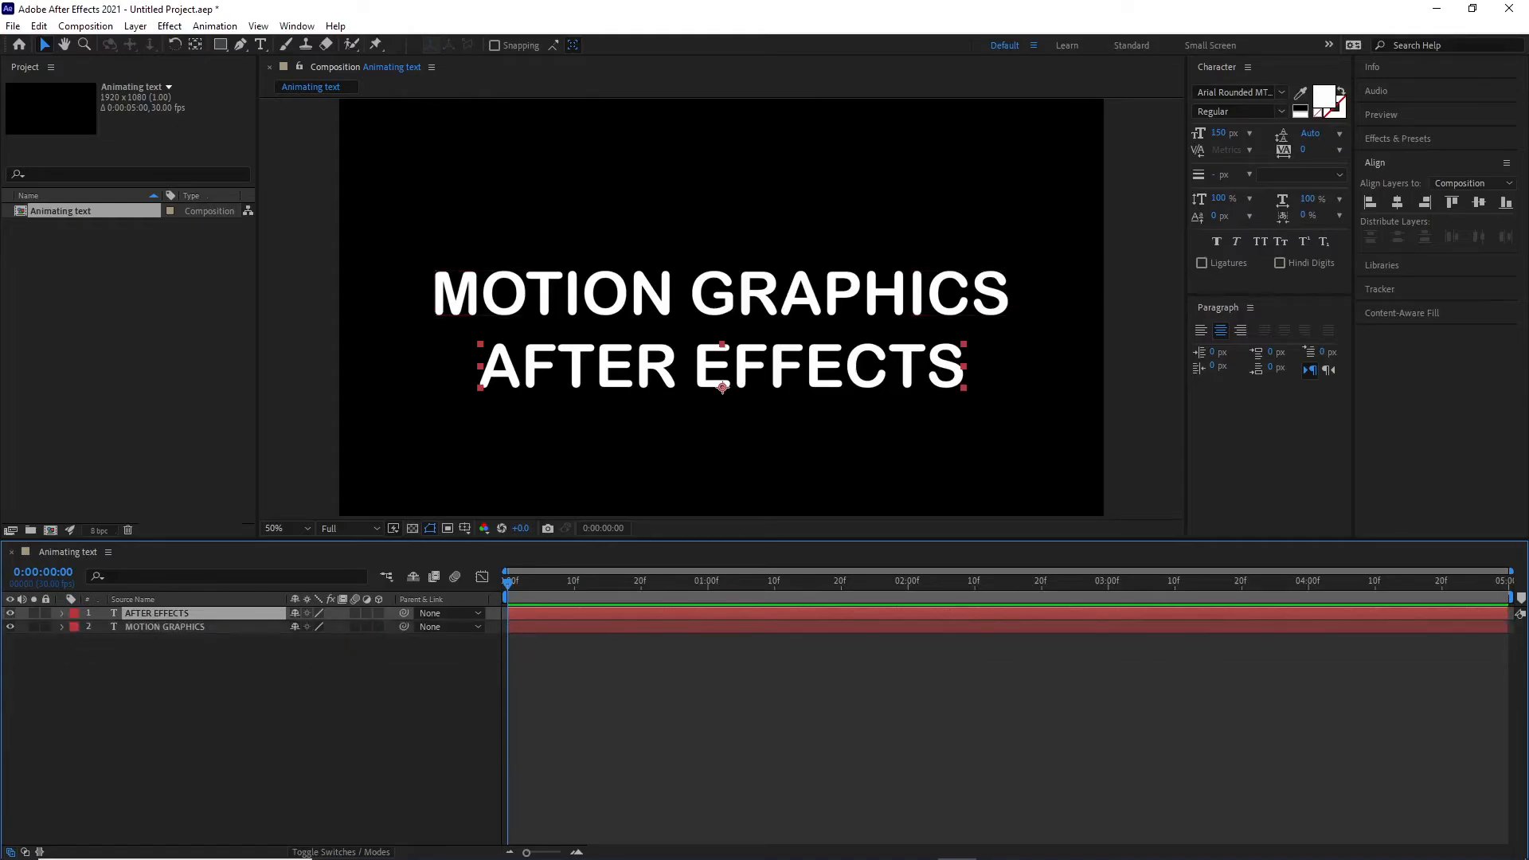
- Set the MOTION GRAPHICS layer's tracking to -120 and re-center it horizontally
{"action": "left_click", "coordinate": [915, 315]}
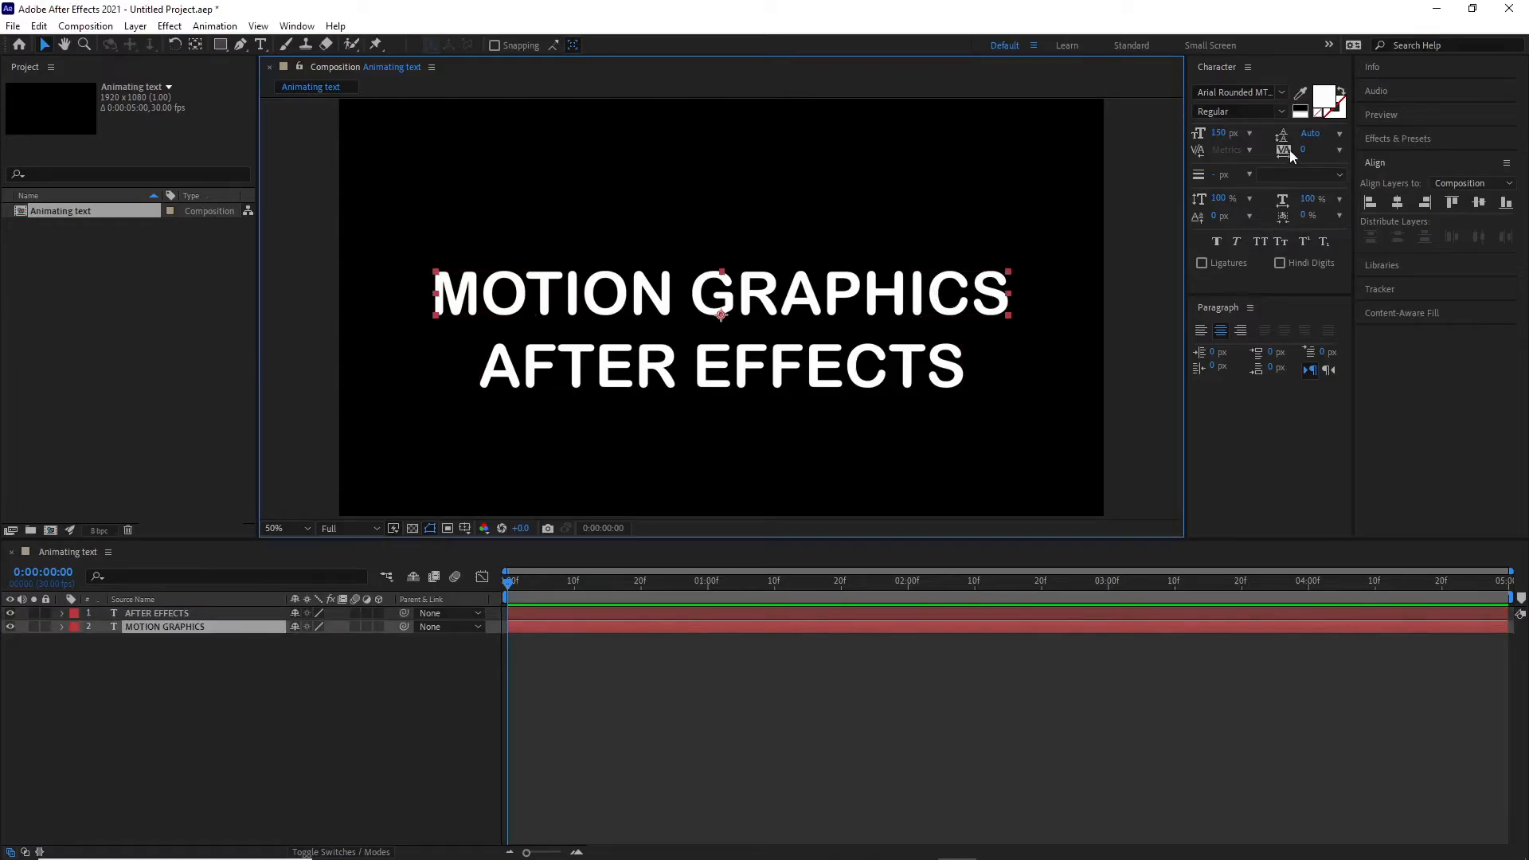
{"action": "left_click", "coordinate": [1341, 151]}
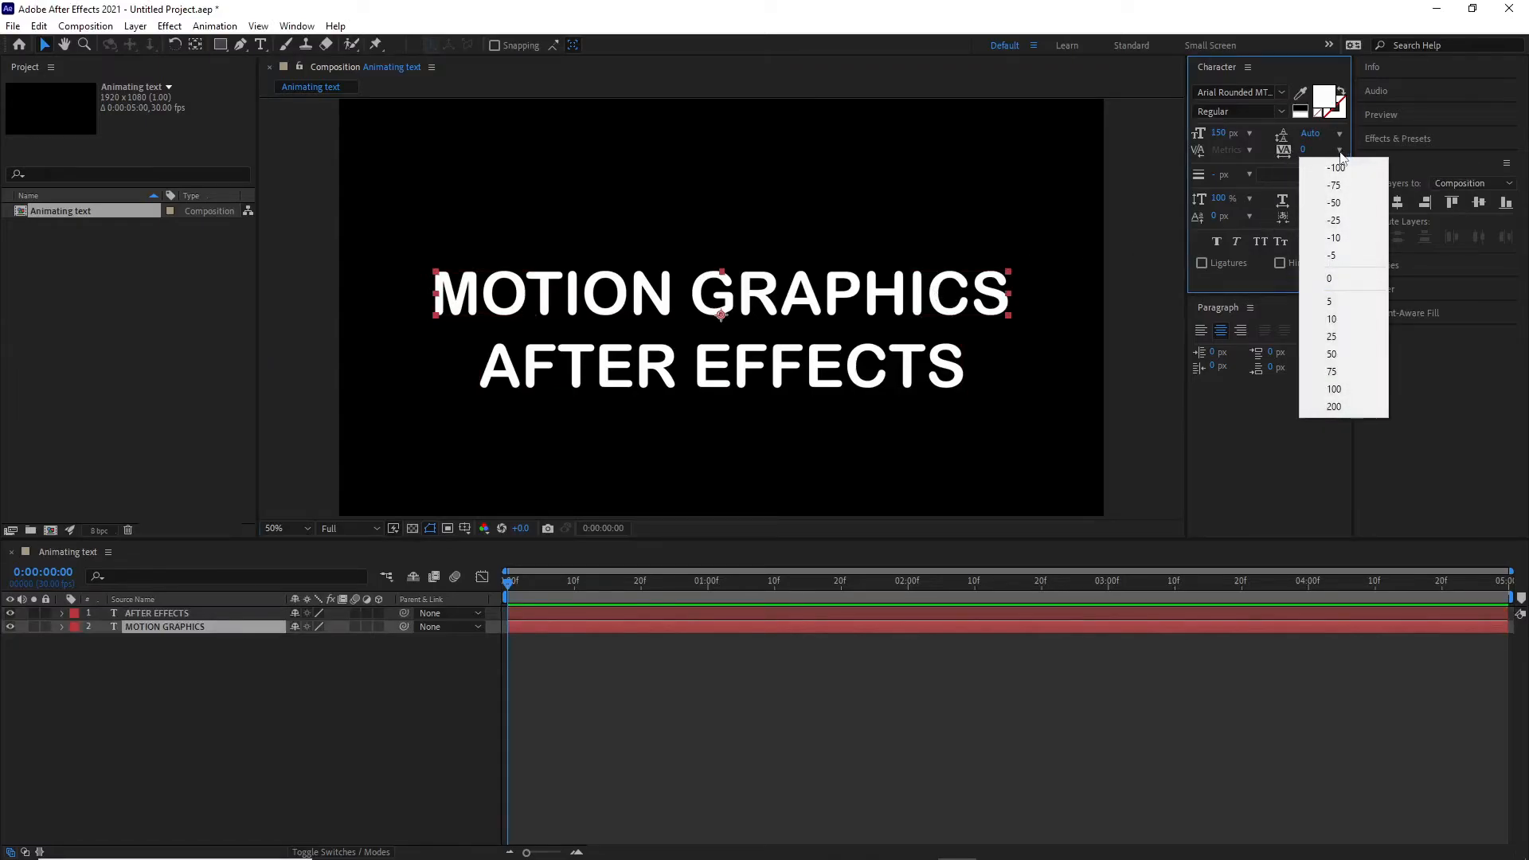
{"action": "left_click", "coordinate": [1298, 150]}
{"action": "left_click_drag", "start_coordinate": [1304, 151], "coordinate": [1252, 154]}
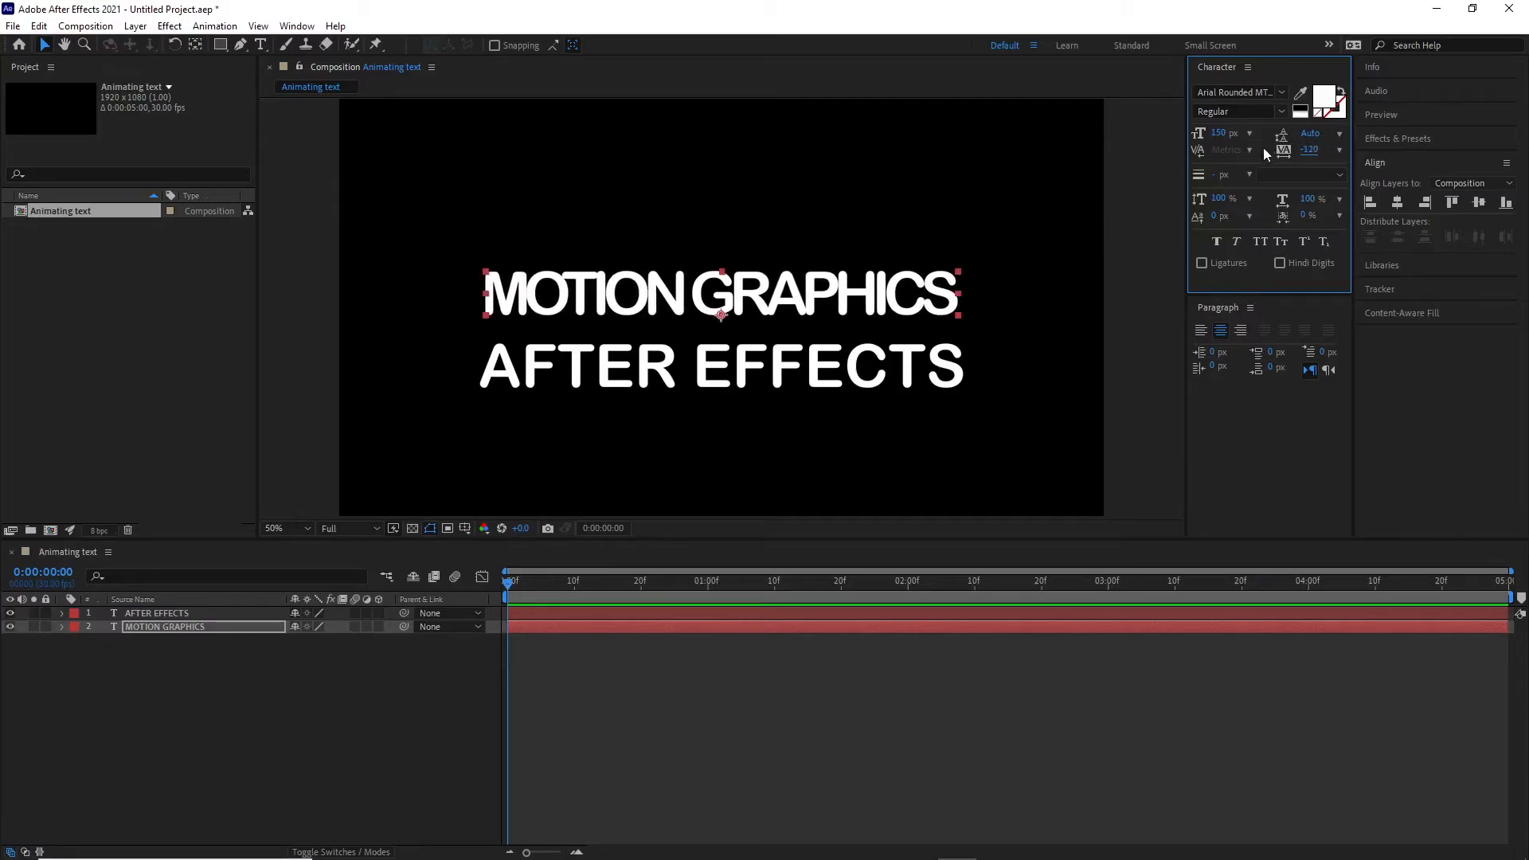
{"action": "left_click", "coordinate": [1395, 204]}
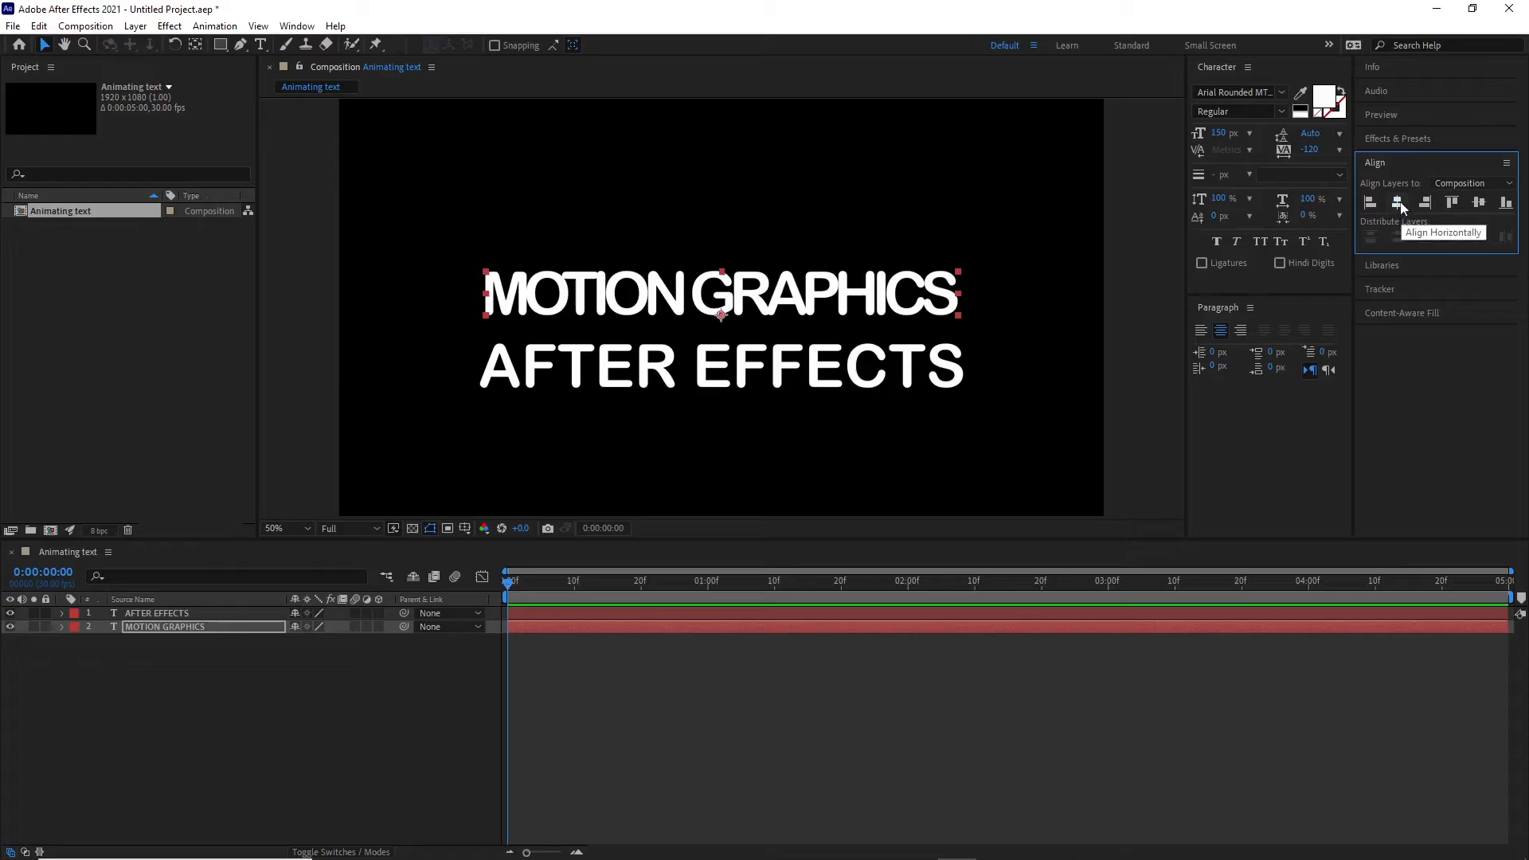
- Set the AFTER EFFECTS layer's tracking to 37 and deselect the layer
{"action": "left_click", "coordinate": [792, 350]}
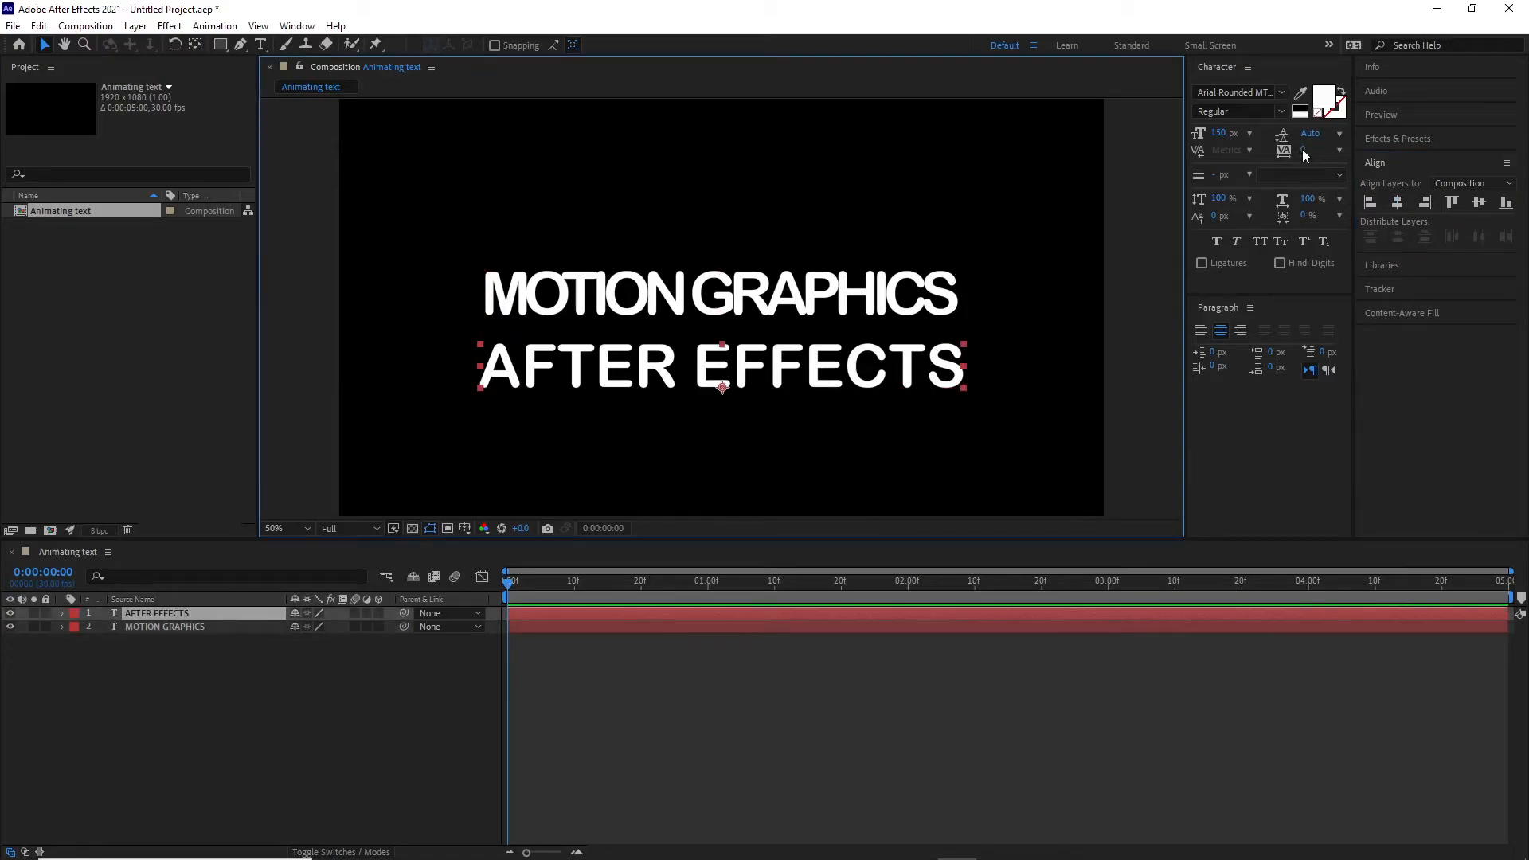
{"action": "left_click_drag", "start_coordinate": [1303, 150], "coordinate": [1346, 161]}
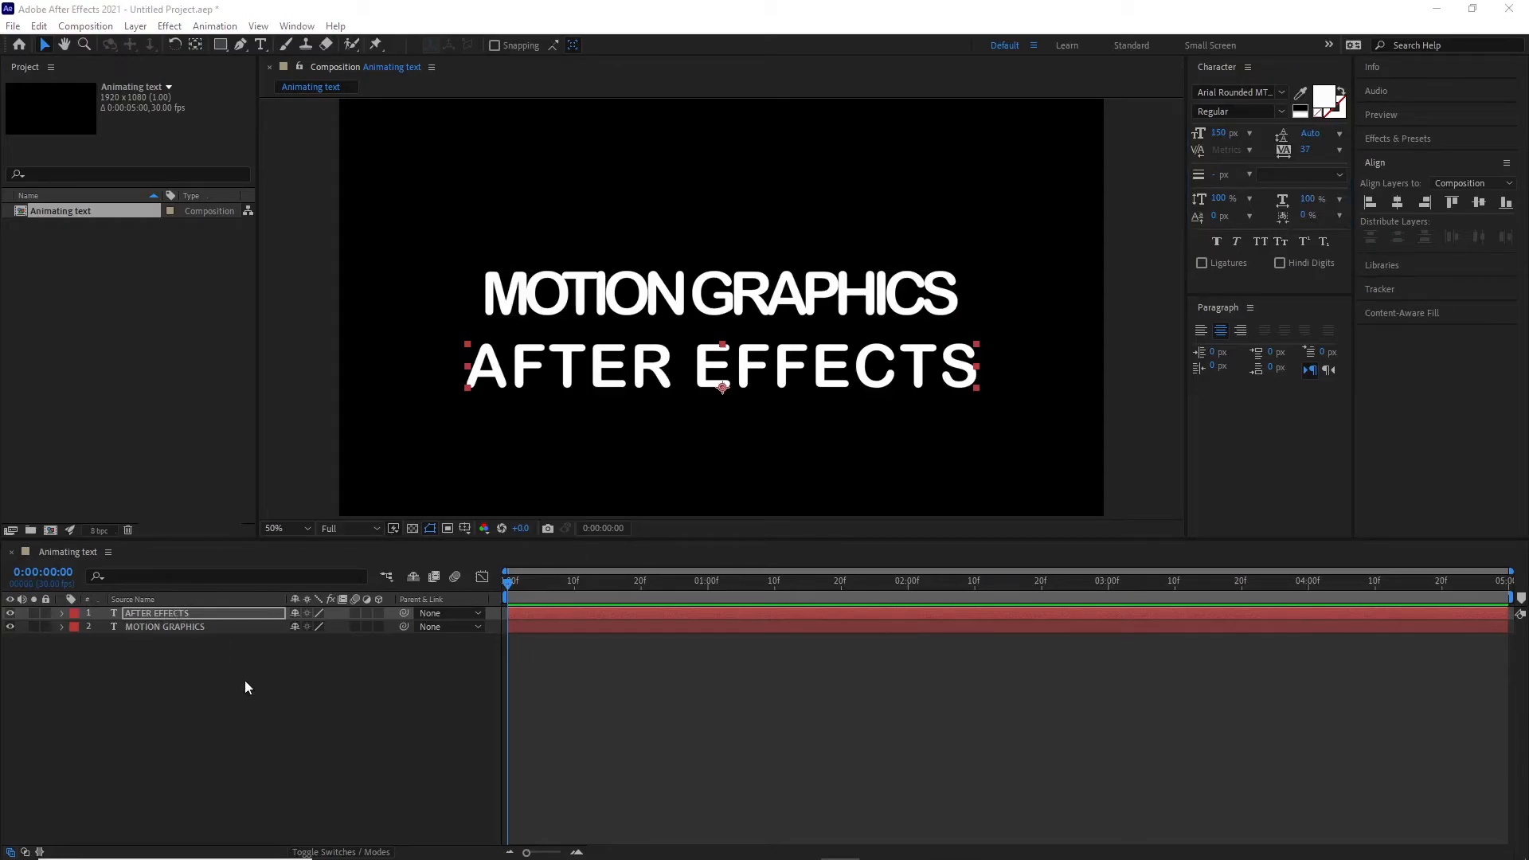
{"action": "left_click", "coordinate": [207, 661]}
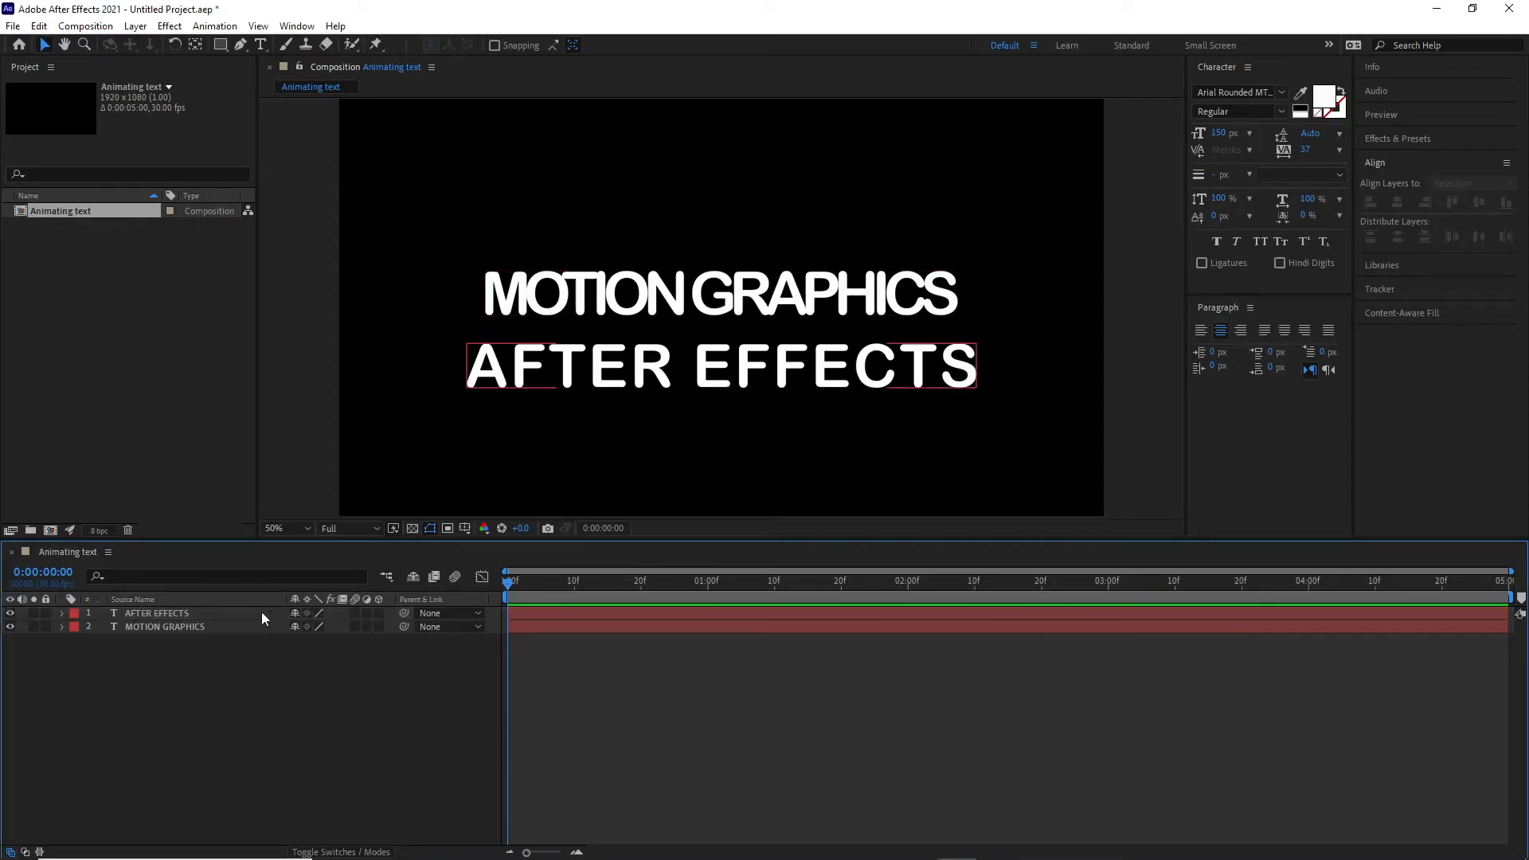
- Reveal Position and Opacity for both layers and add Position keyframes at 0:00:01:00
{"action": "key", "text": "ctrl+a"}
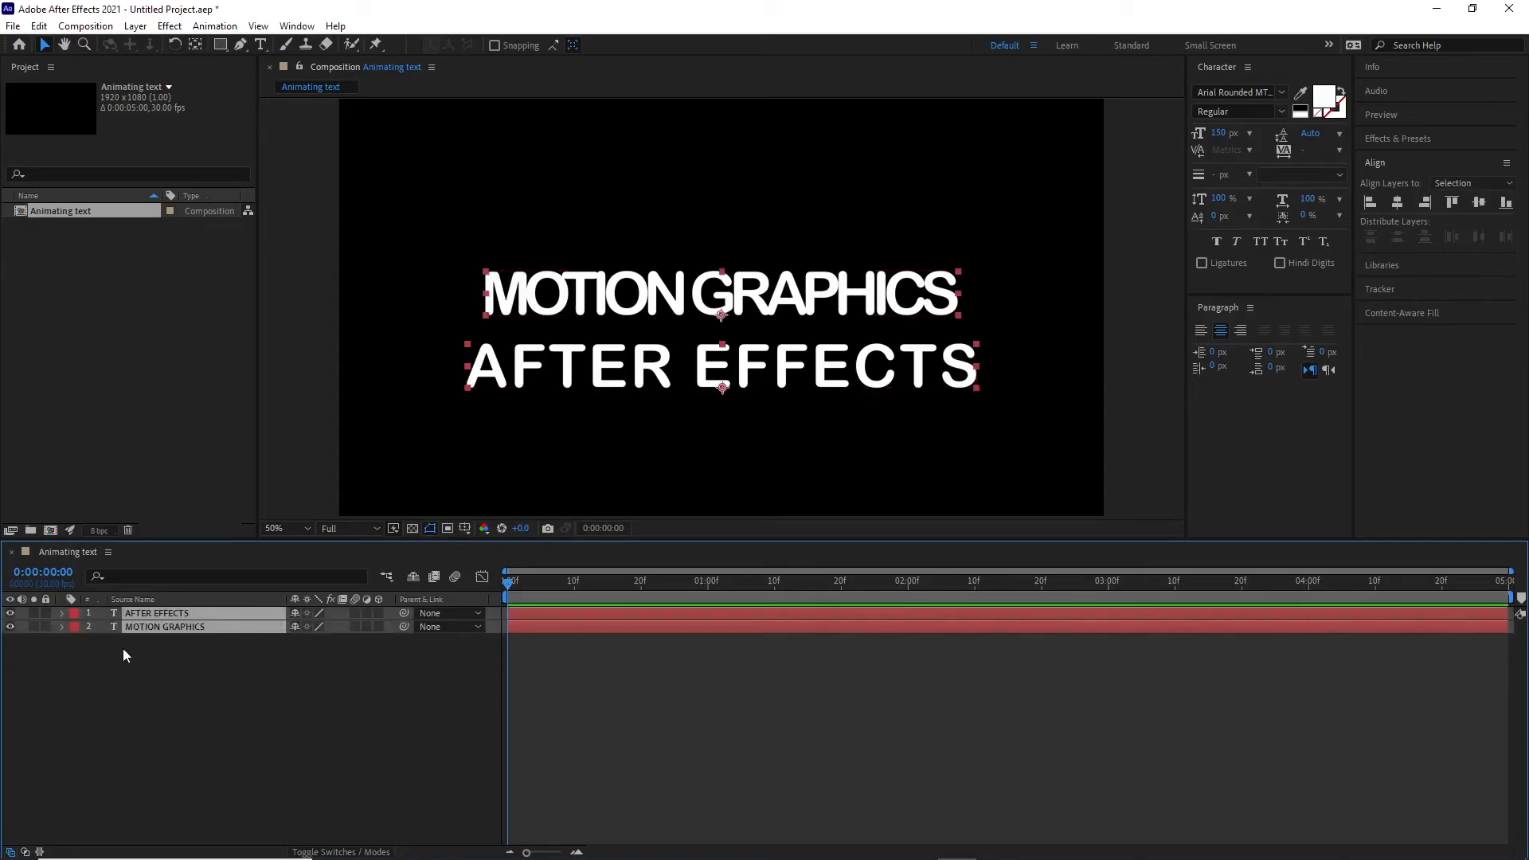
{"action": "key", "text": "p"}
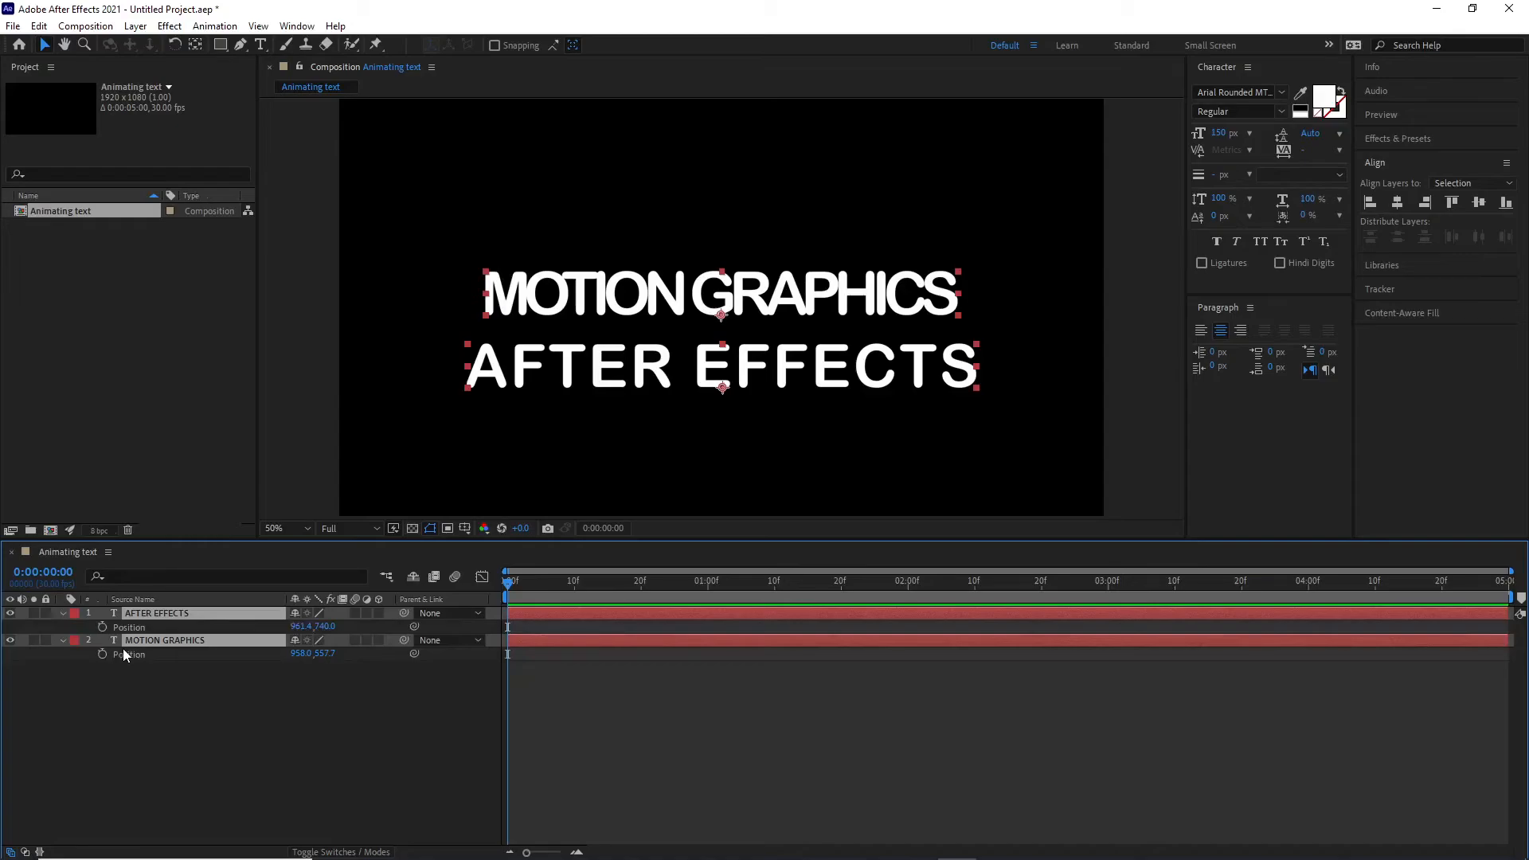
{"action": "key", "text": "shift+t"}
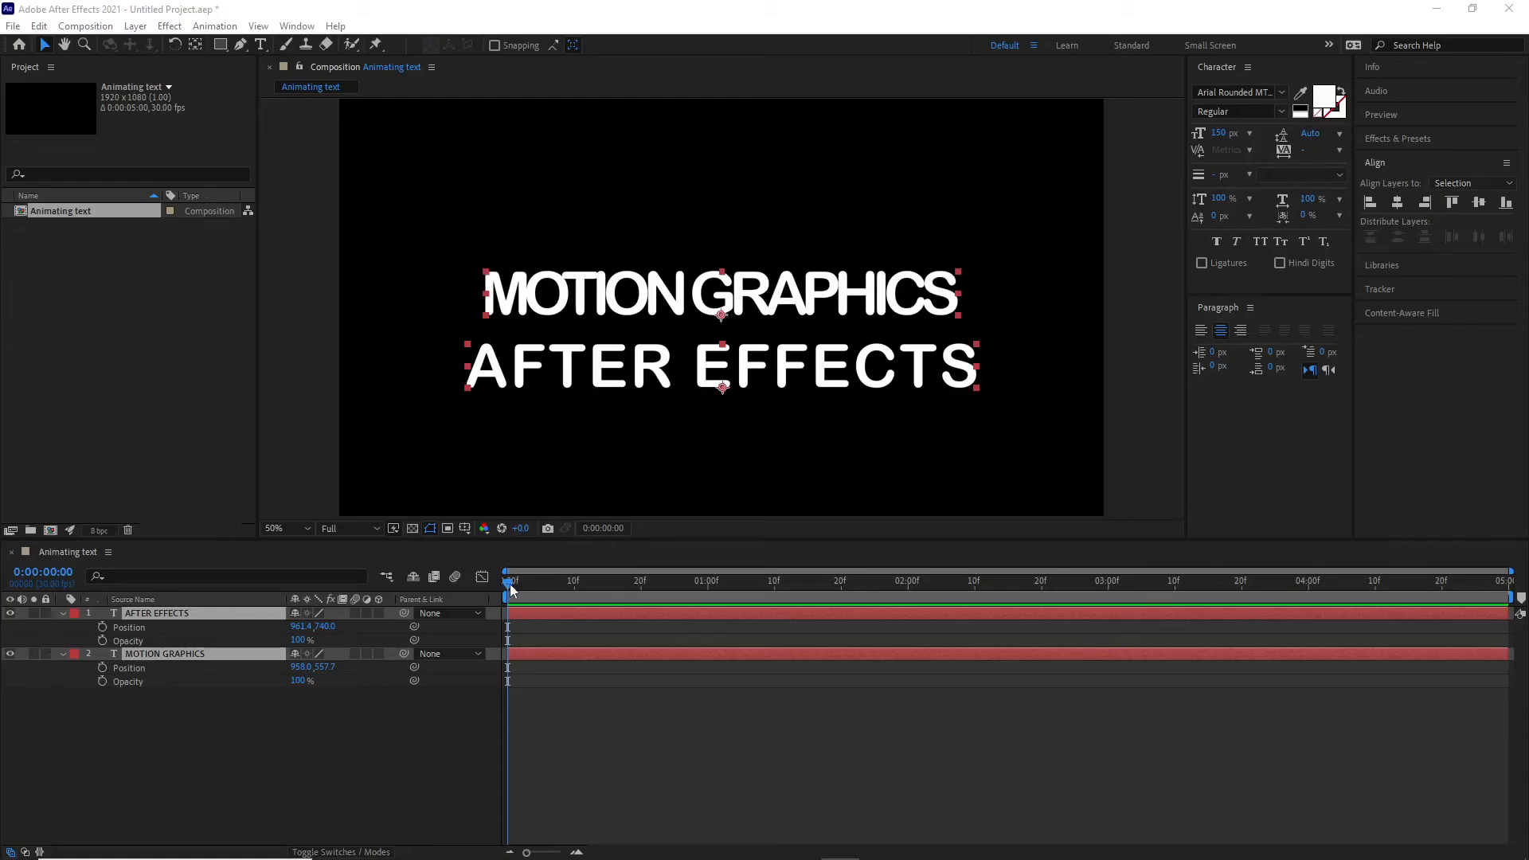
{"action": "left_click_drag", "start_coordinate": [511, 588], "coordinate": [713, 605]}
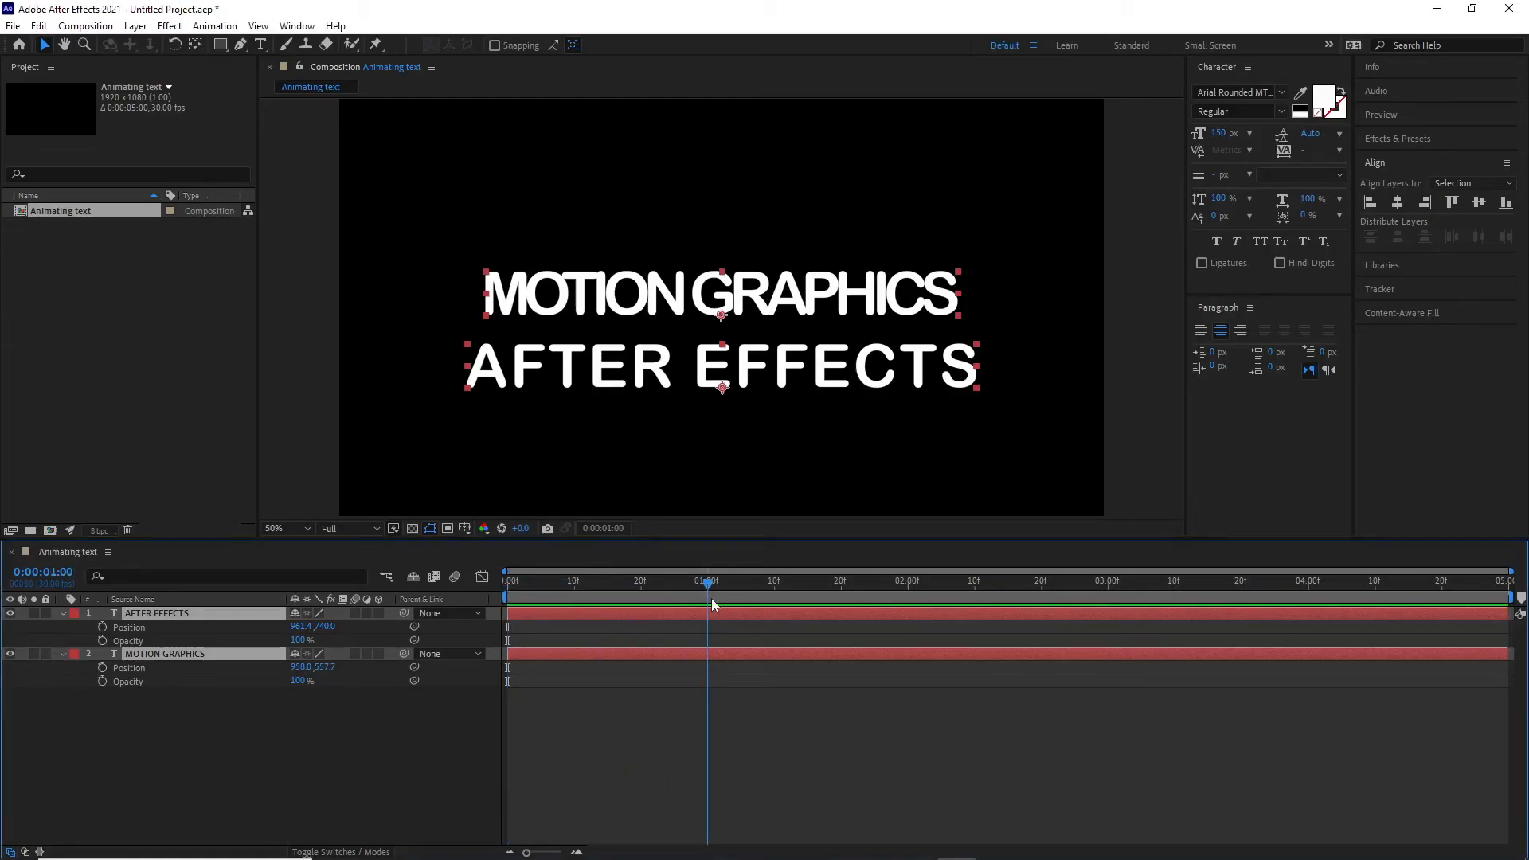
{"action": "left_click", "coordinate": [102, 629]}
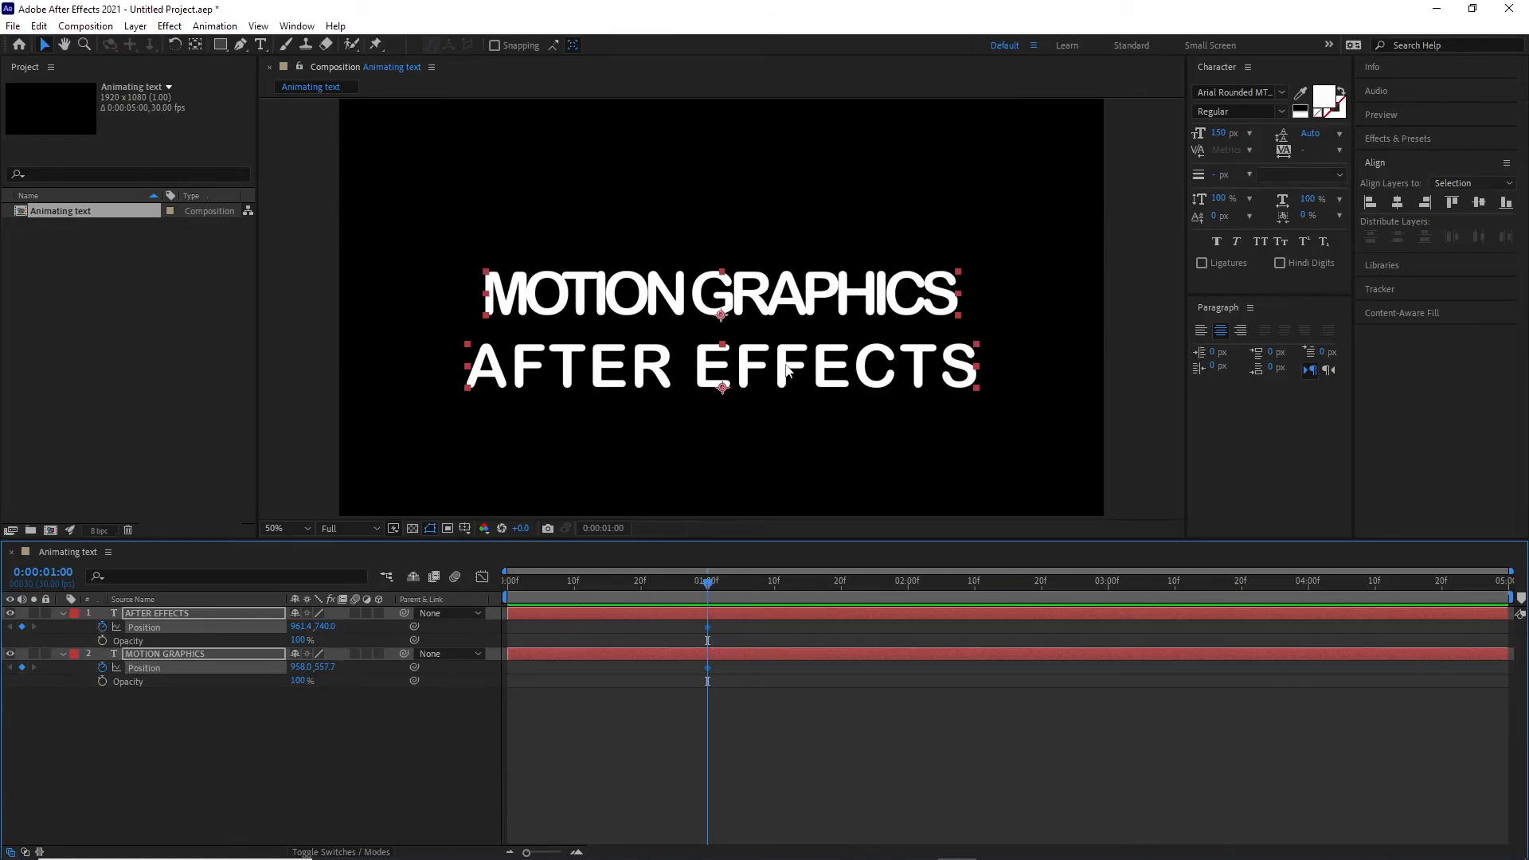
- At 0:00:00:00, move the MOTION GRAPHICS layer up toward the top of the frame, to about 958, 320
{"action": "left_click_drag", "start_coordinate": [706, 580], "coordinate": [462, 588]}
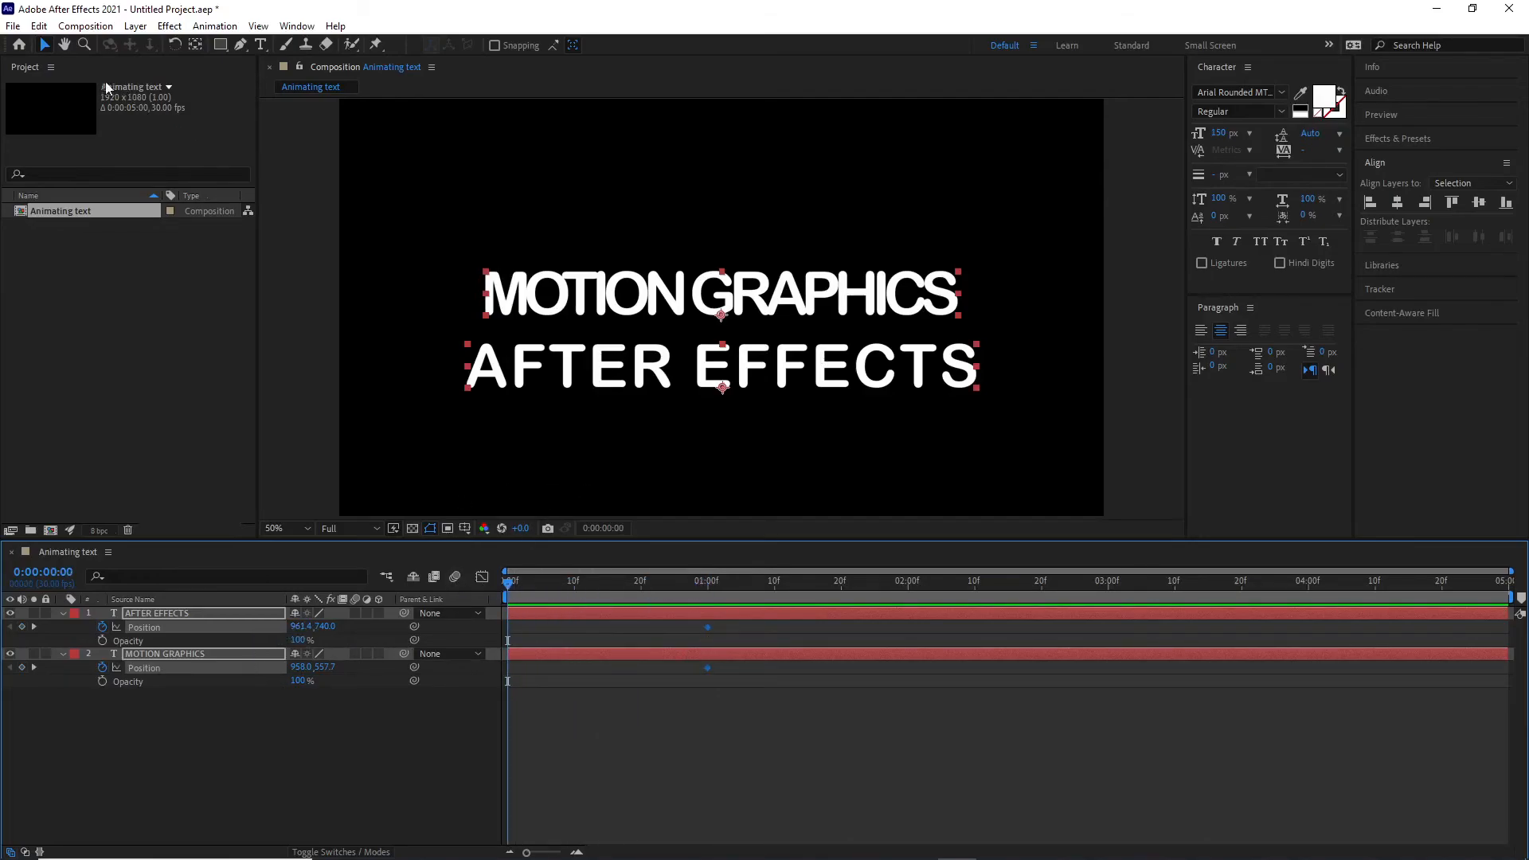
{"action": "left_click", "coordinate": [794, 296]}
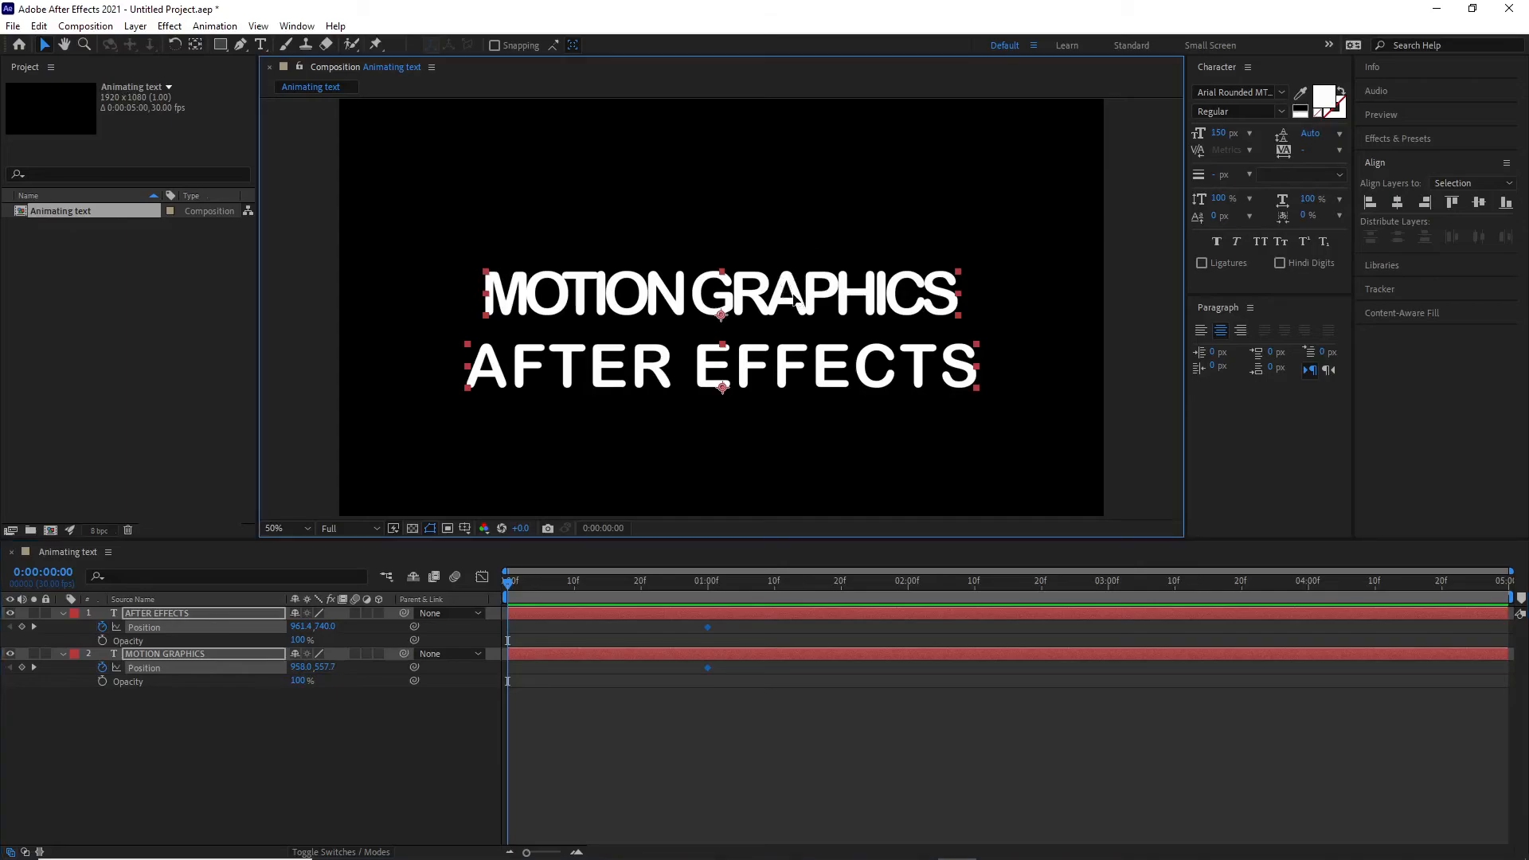
{"action": "left_click_drag", "start_coordinate": [794, 297], "coordinate": [794, 301]}
{"action": "left_click", "coordinate": [795, 300]}
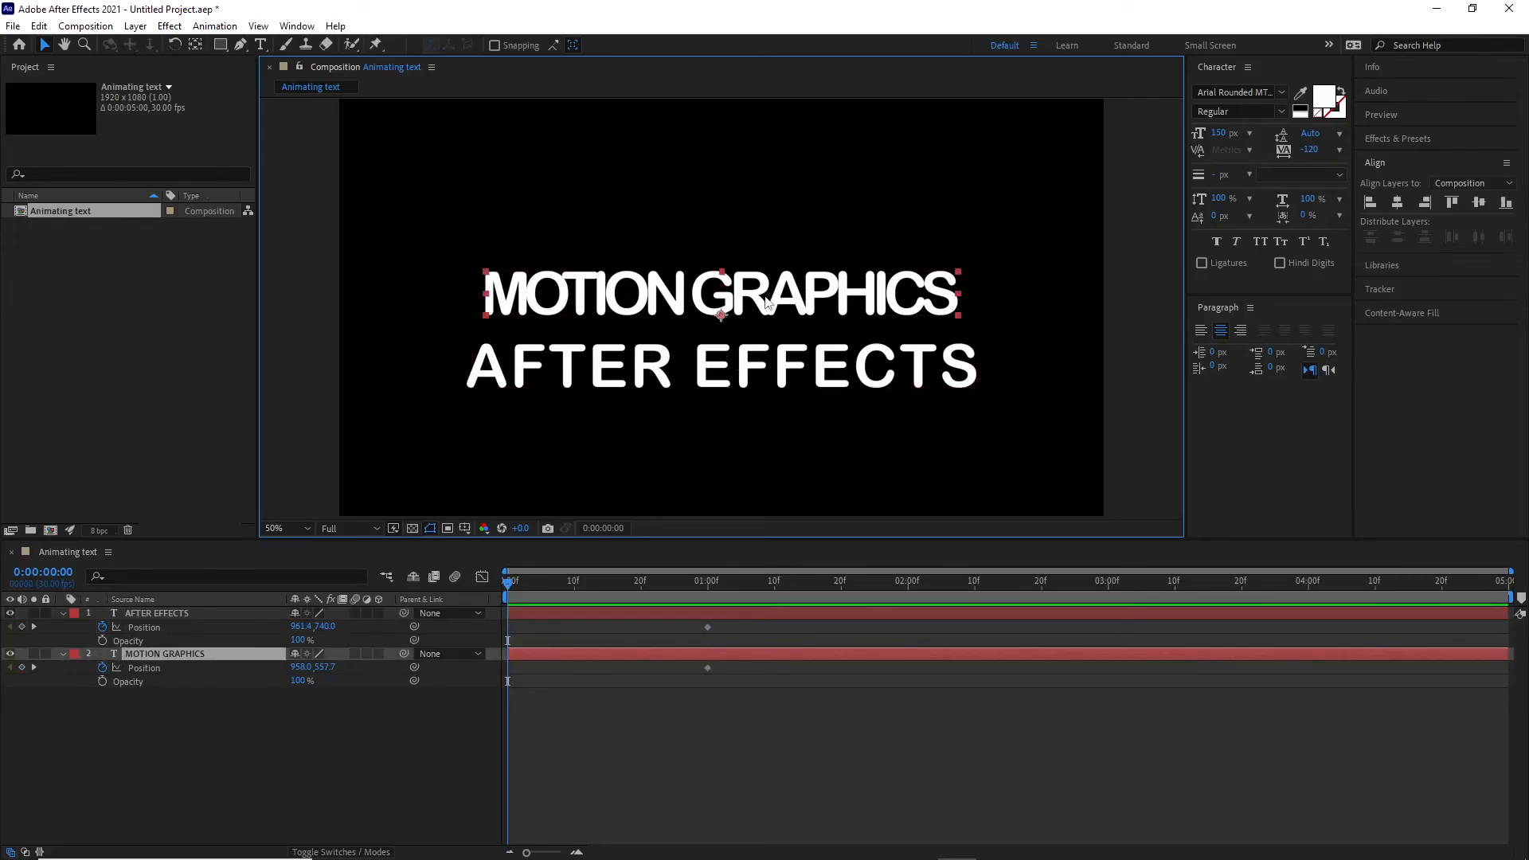
{"action": "left_click_drag", "start_coordinate": [766, 301], "coordinate": [761, 201]}
- Move the AFTER EFFECTS layer down near the bottom of the frame, to about 961, 976
{"action": "left_click", "coordinate": [760, 370]}
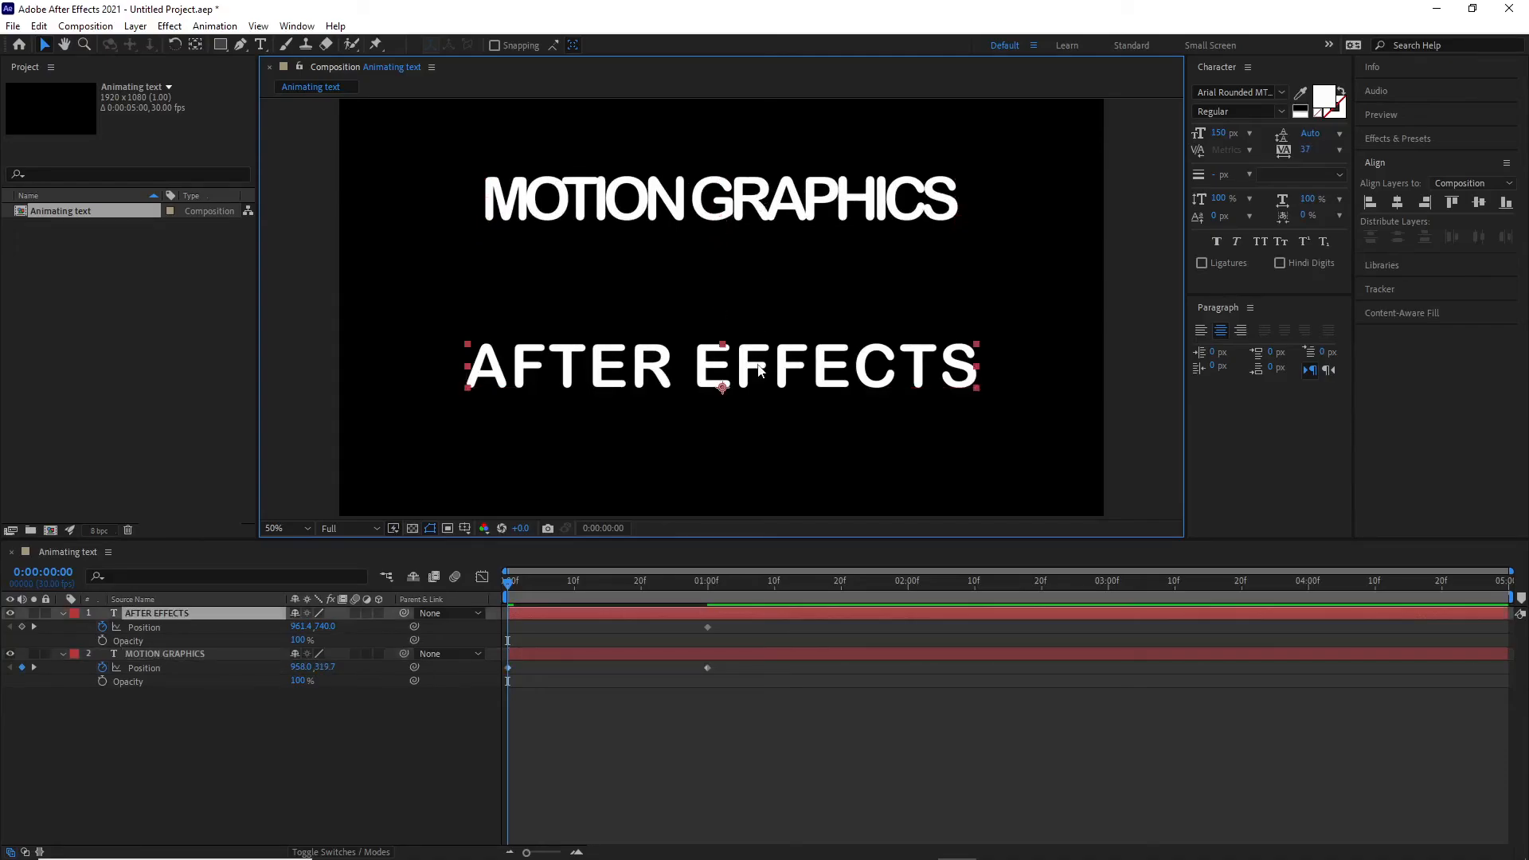
{"action": "left_click_drag", "start_coordinate": [761, 370], "coordinate": [755, 461]}
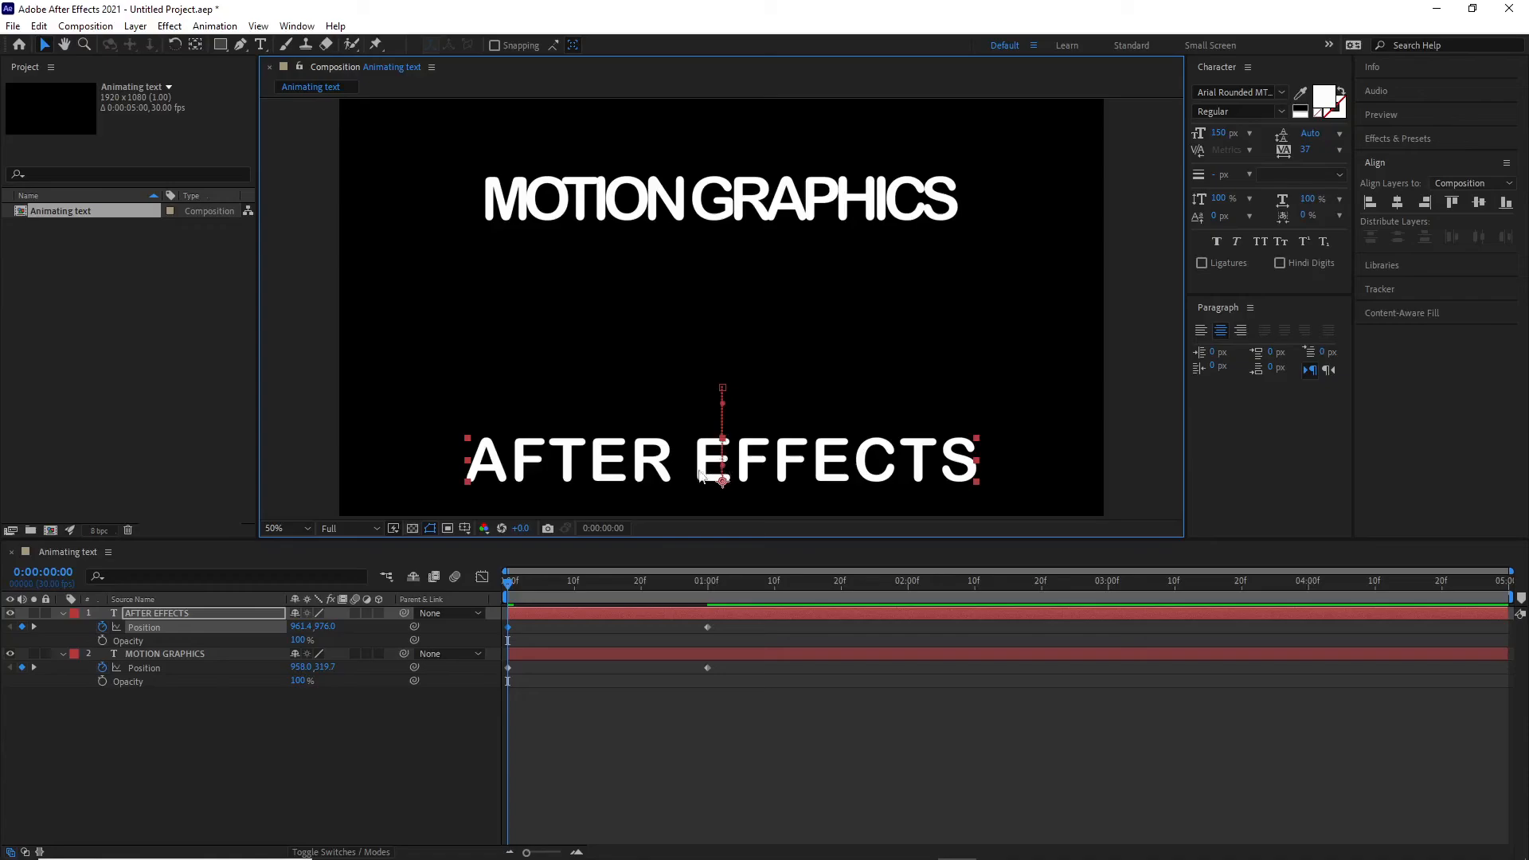
{"action": "mouse_move", "coordinate": [508, 585]}
{"action": "left_mouse_down"}
{"action": "mouse_move", "coordinate": [712, 612]}
{"action": "mouse_move", "coordinate": [535, 599]}
{"action": "mouse_move", "coordinate": [700, 625]}
{"action": "mouse_move", "coordinate": [705, 607]}
{"action": "mouse_move", "coordinate": [491, 598]}
{"action": "mouse_move", "coordinate": [715, 610]}
{"action": "mouse_move", "coordinate": [494, 597]}
{"action": "left_mouse_up"}
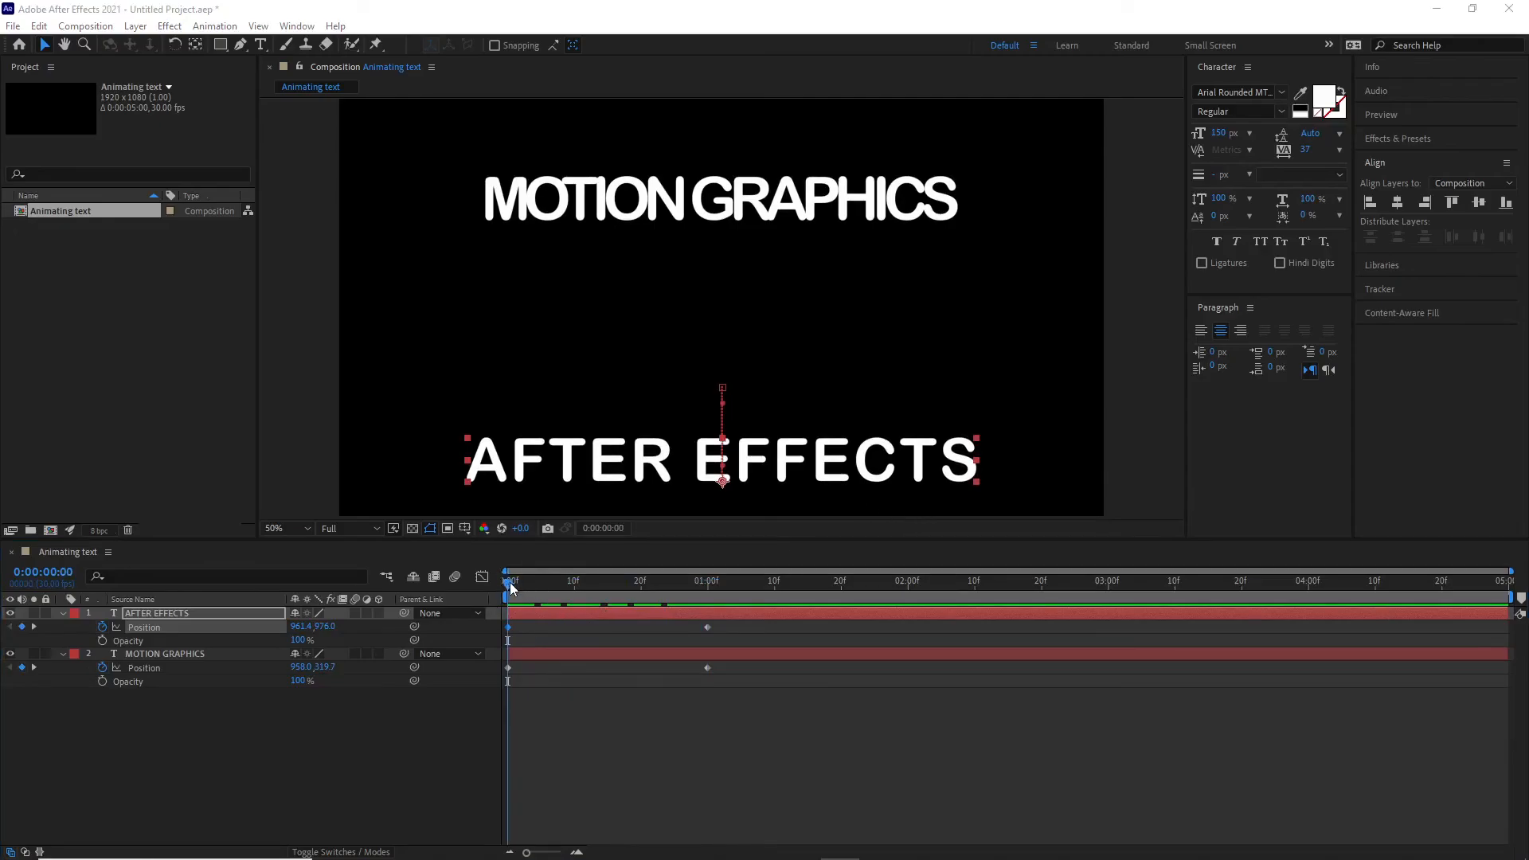
- At 0:00:01:20, add Opacity keyframes to both the AFTER EFFECTS and MOTION GRAPHICS layers
{"action": "left_click_drag", "start_coordinate": [511, 587], "coordinate": [843, 603]}
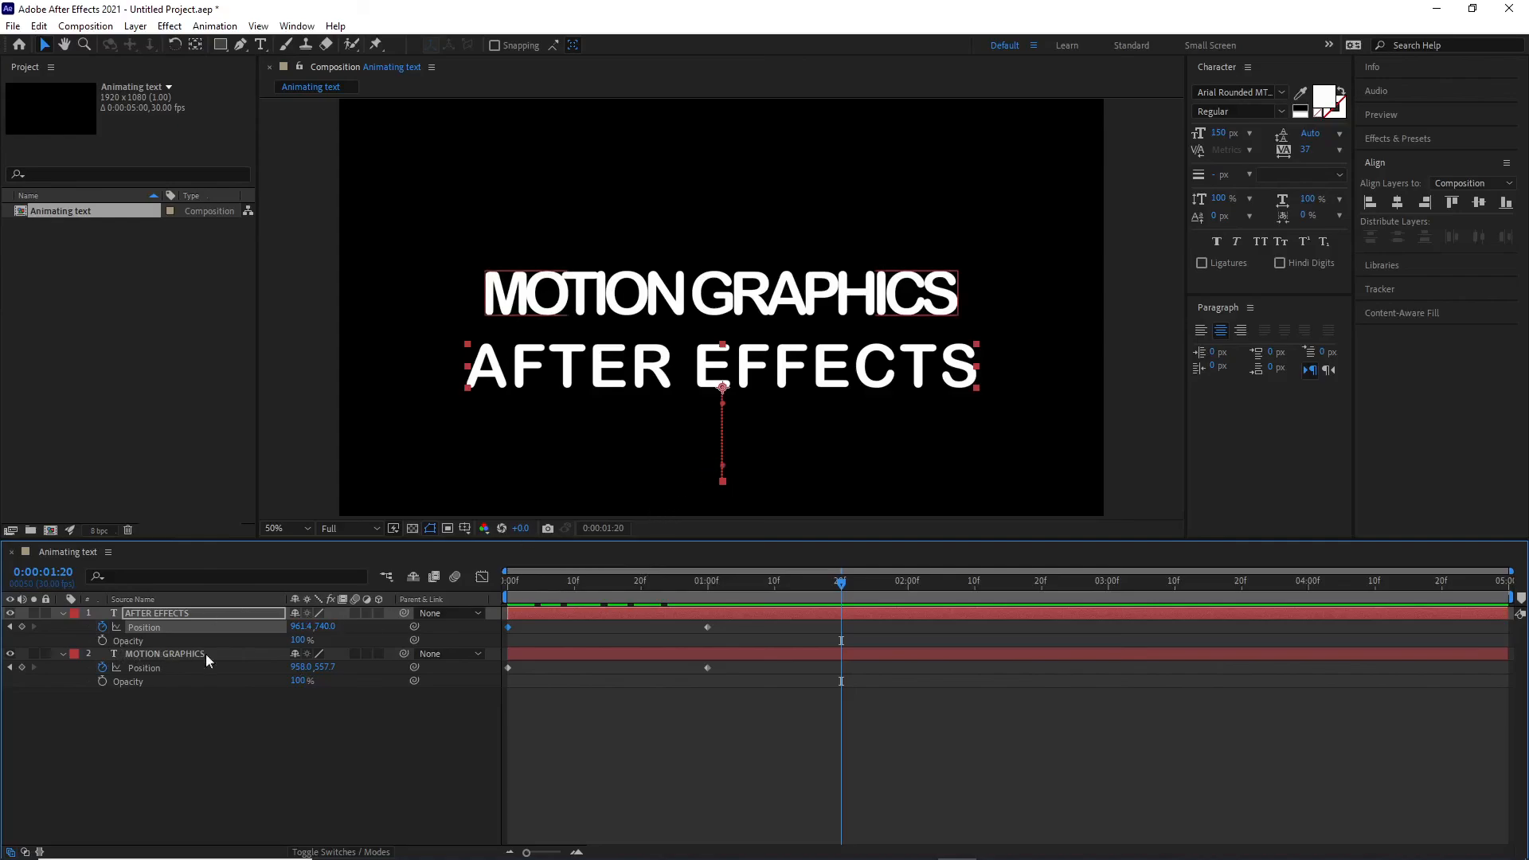
{"action": "left_click", "coordinate": [101, 640]}
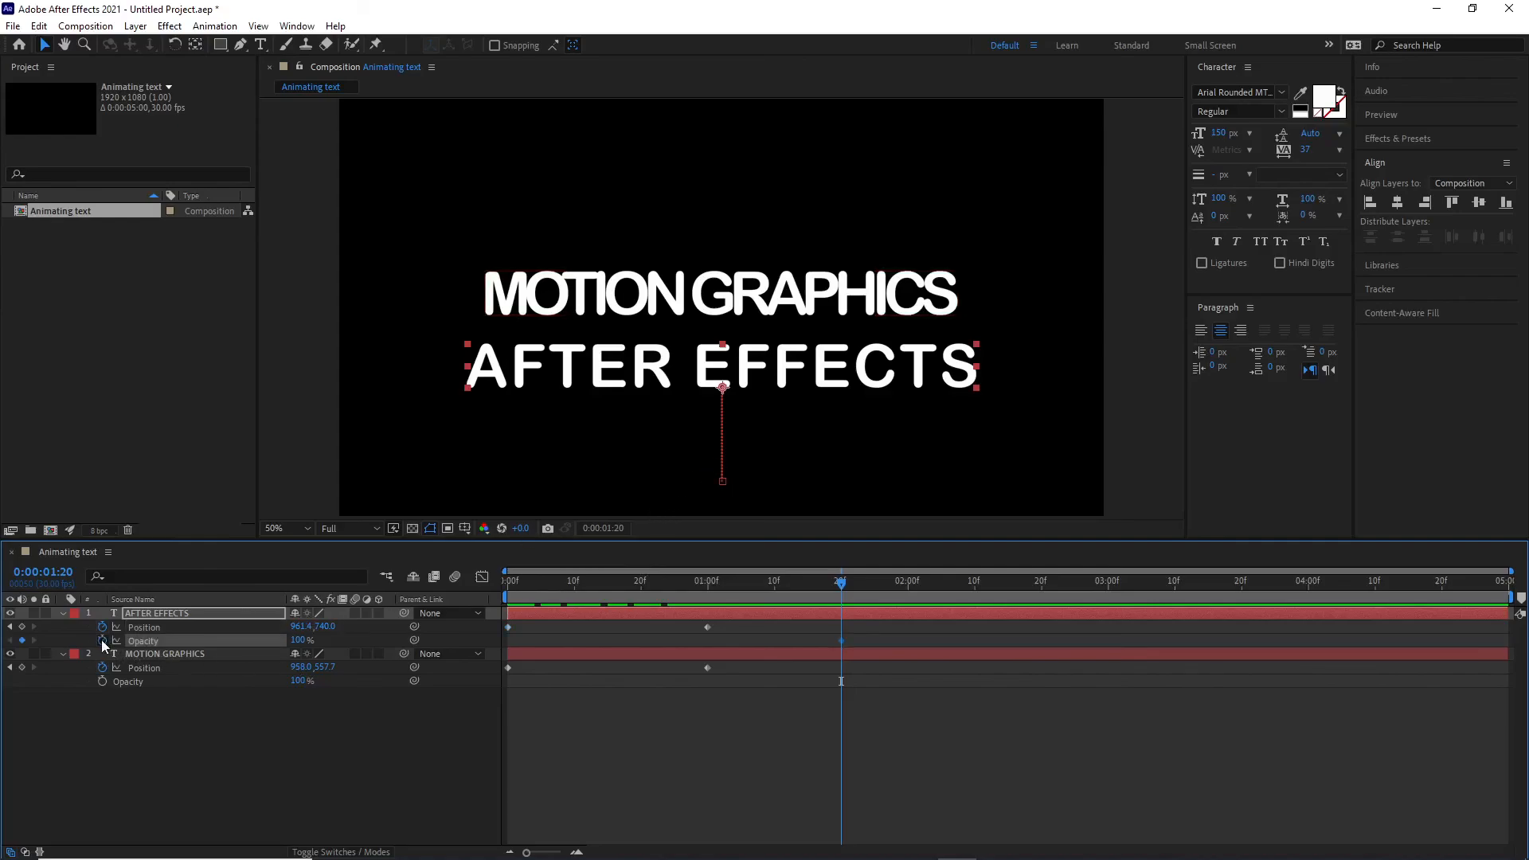
{"action": "left_click", "coordinate": [102, 681]}
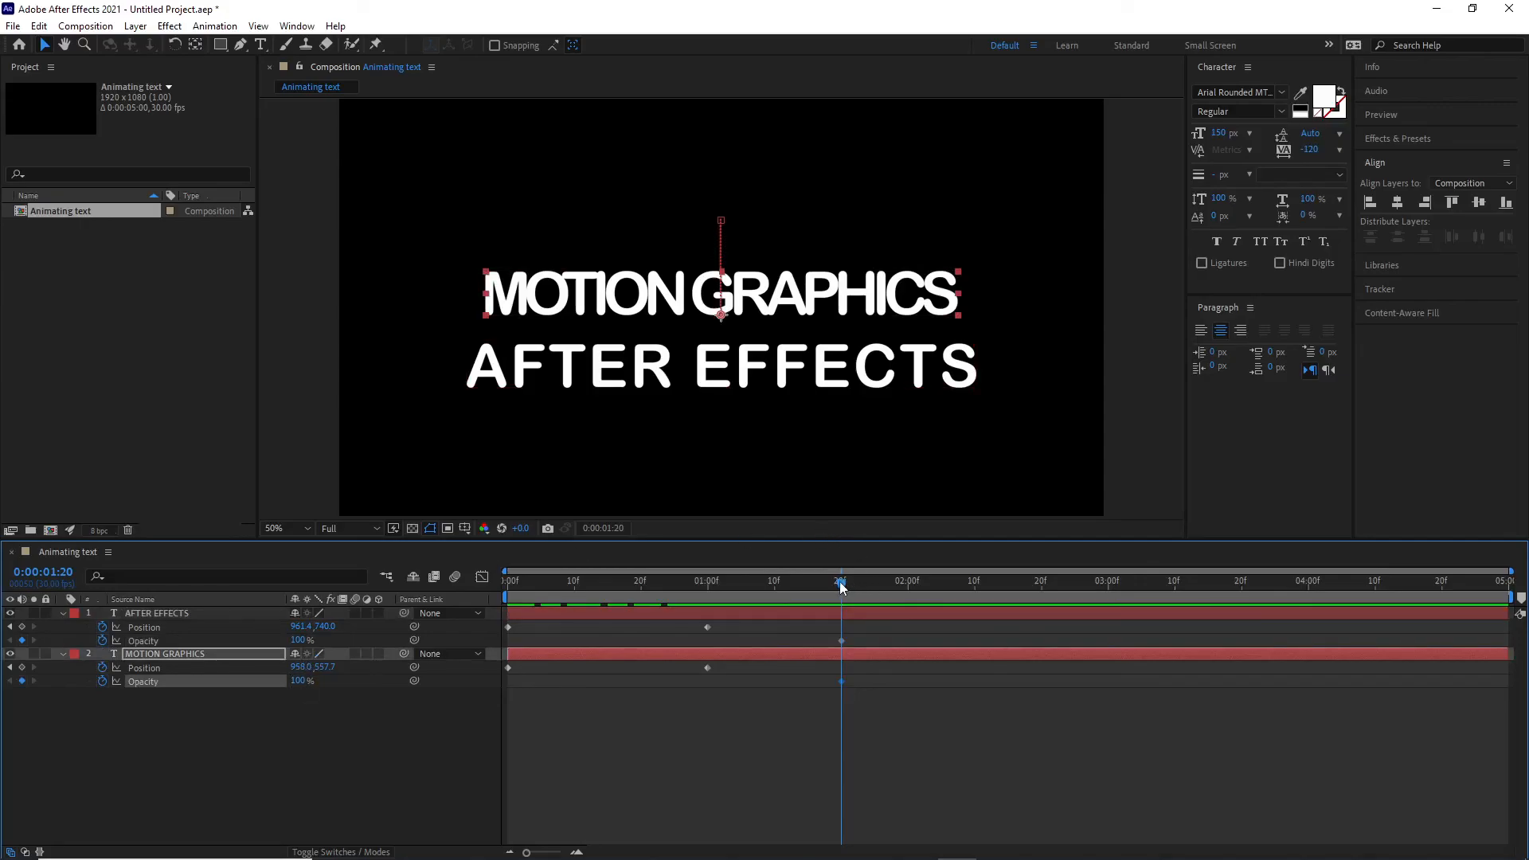
- At 0:00:00:00, set the opacity of both text layers to 0%
{"action": "left_click_drag", "start_coordinate": [844, 585], "coordinate": [449, 616]}
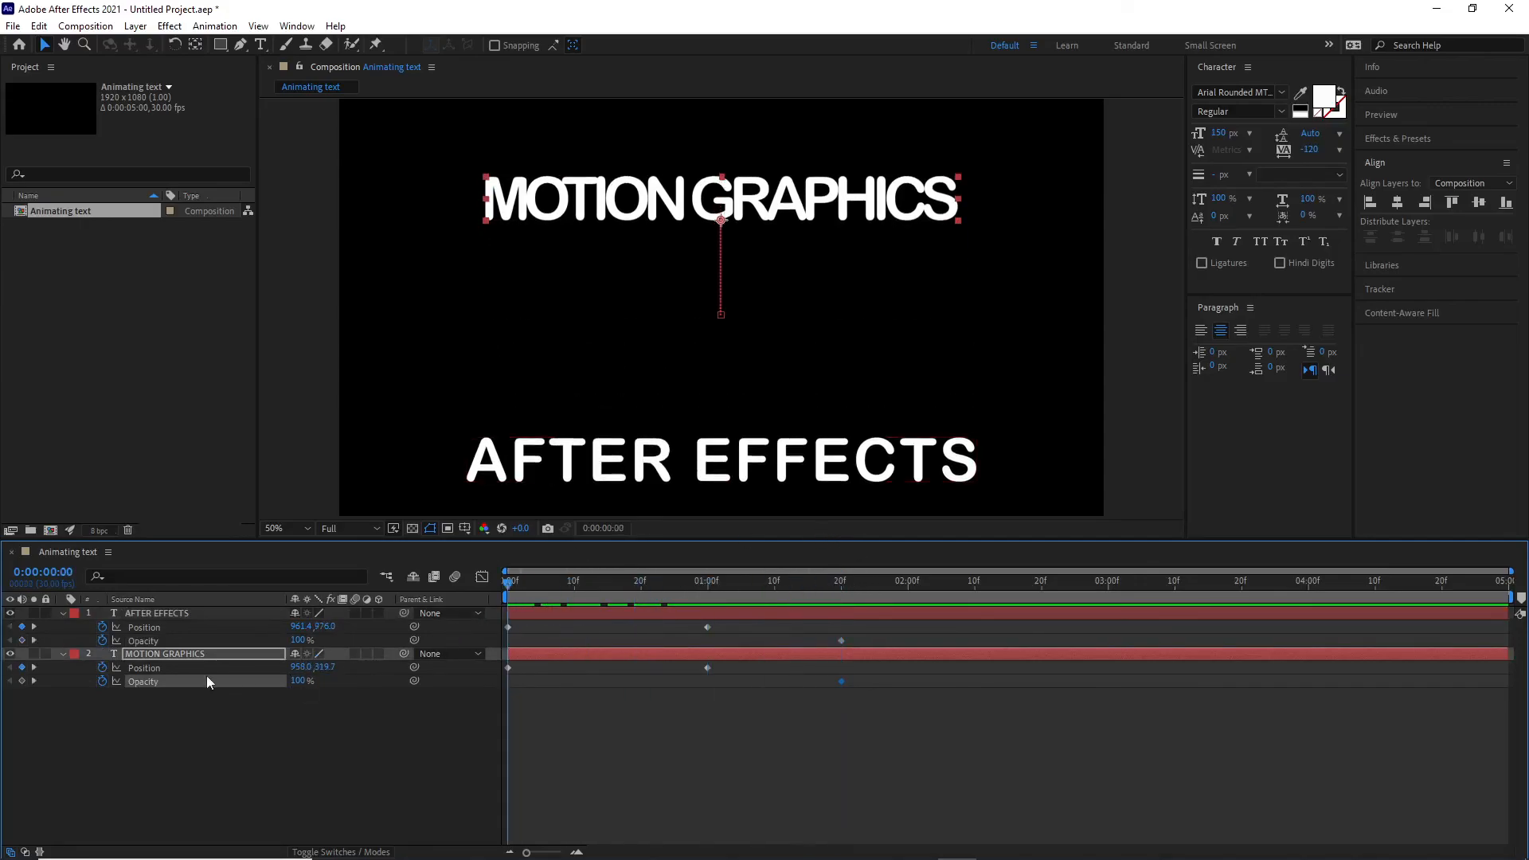
{"action": "left_click", "coordinate": [301, 640]}
{"action": "type", "text": "0"}
{"action": "left_click", "coordinate": [298, 681]}
{"action": "type", "text": "0"}
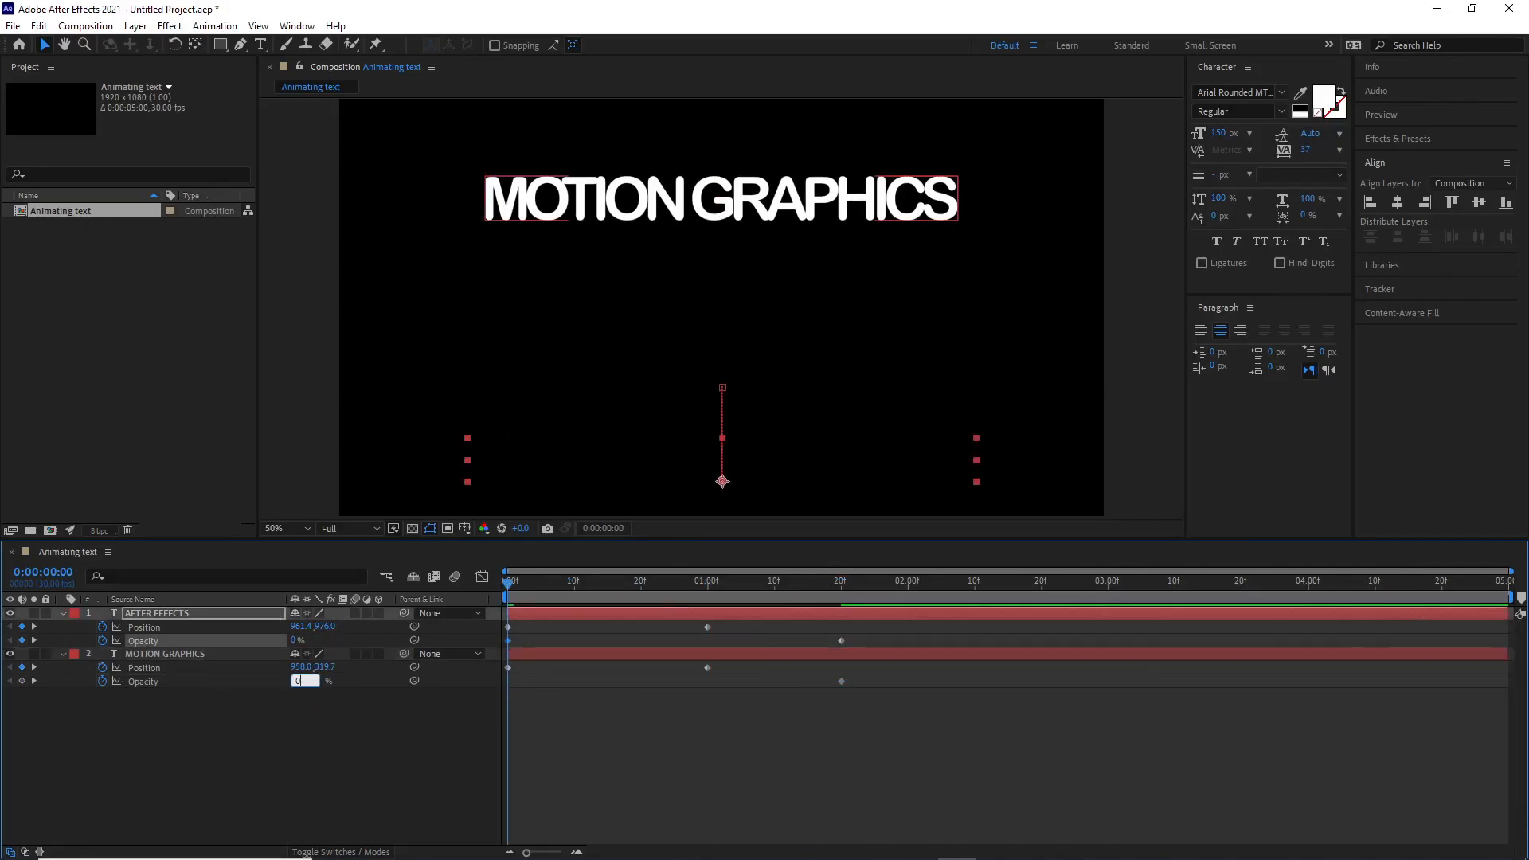
{"action": "key", "text": "Return"}
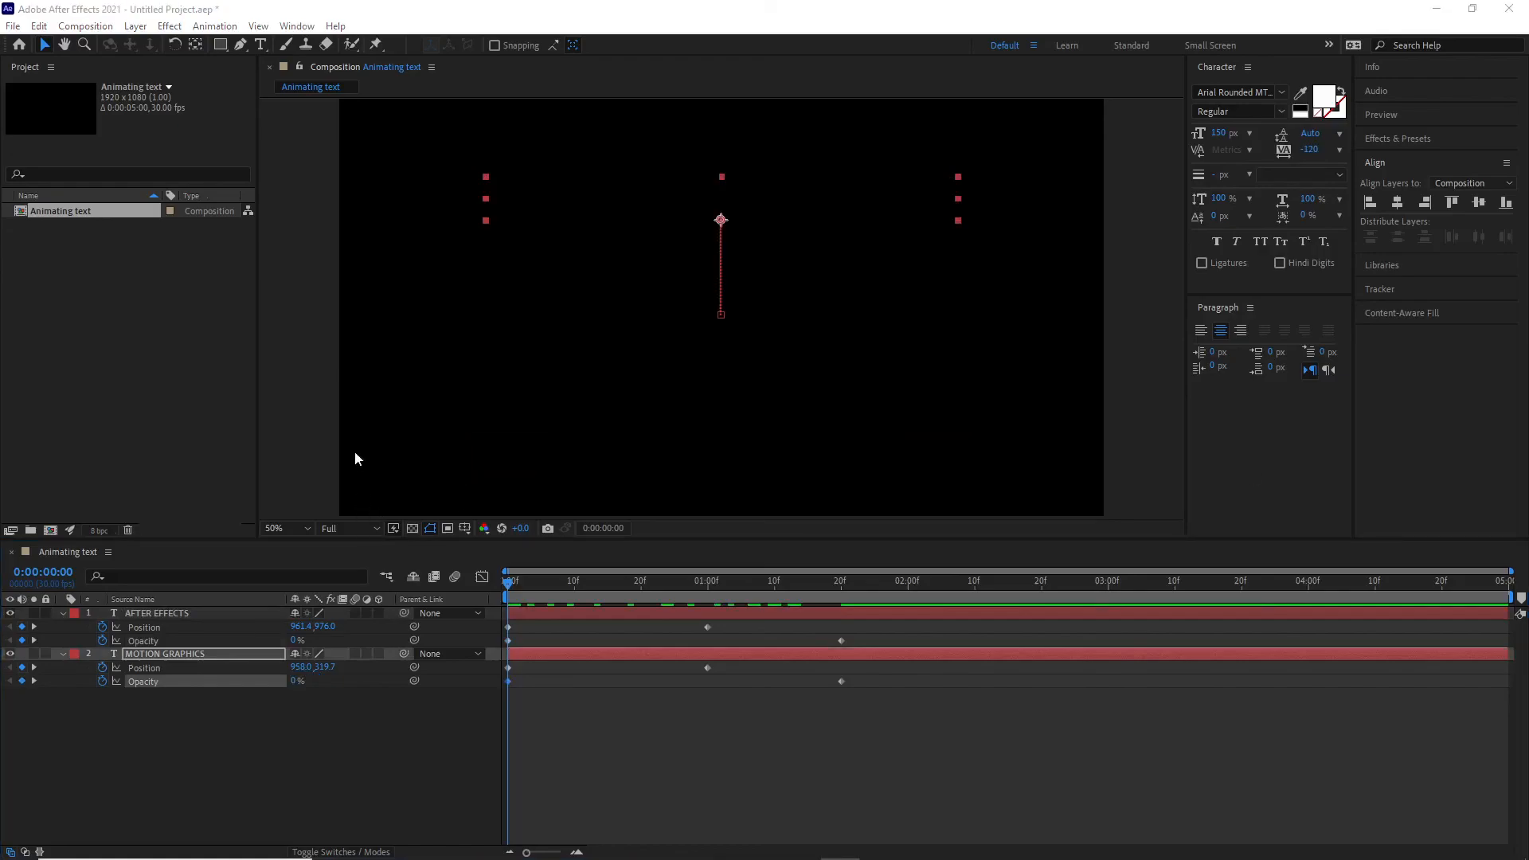
- Preview the title animation by scrubbing and playing the timeline
{"action": "left_click", "coordinate": [491, 638]}
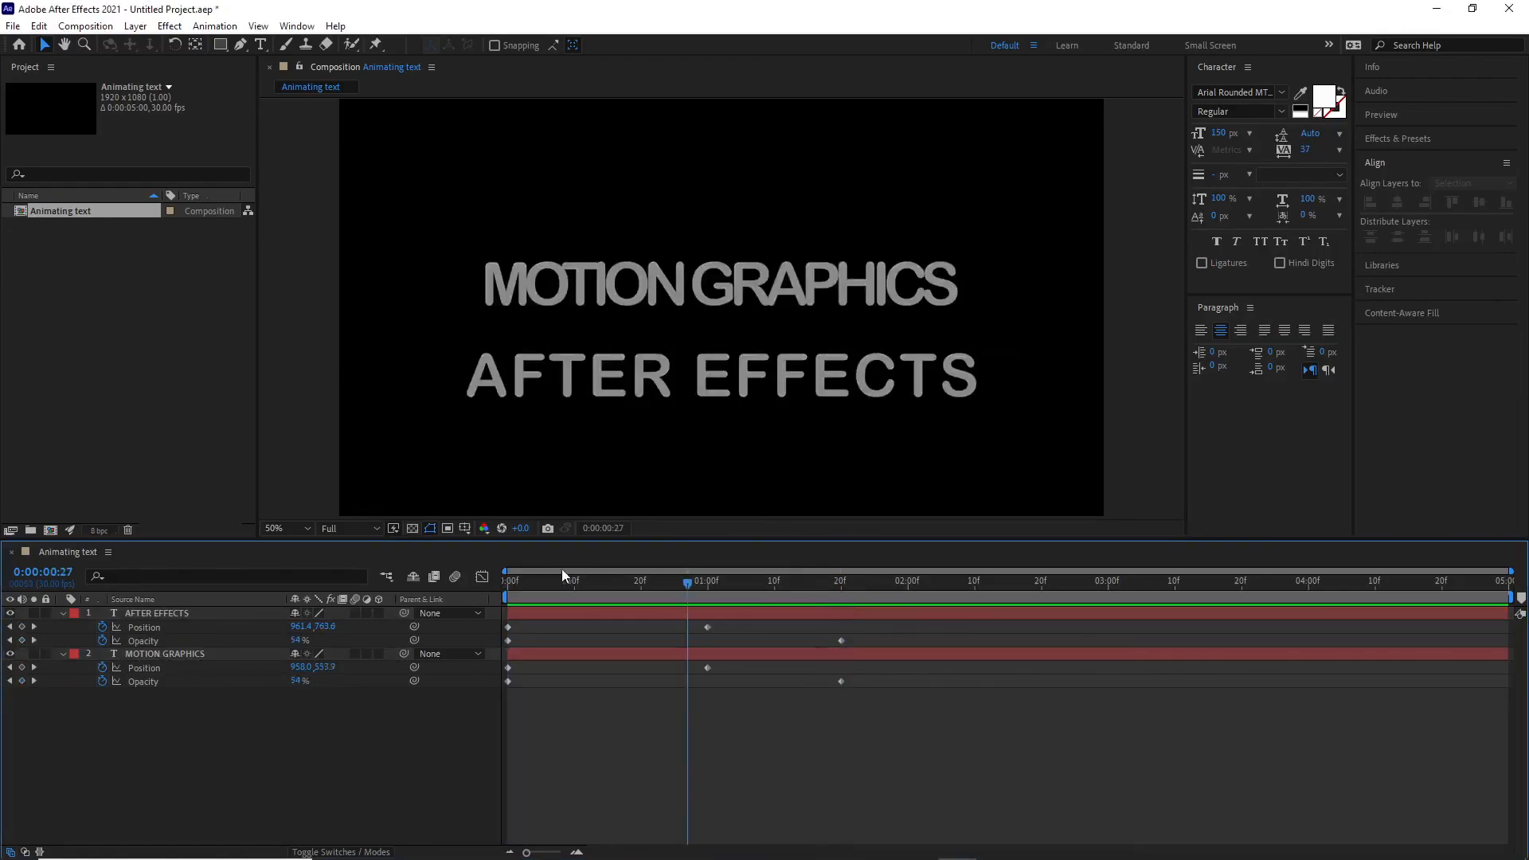
{"action": "key", "text": "space"}
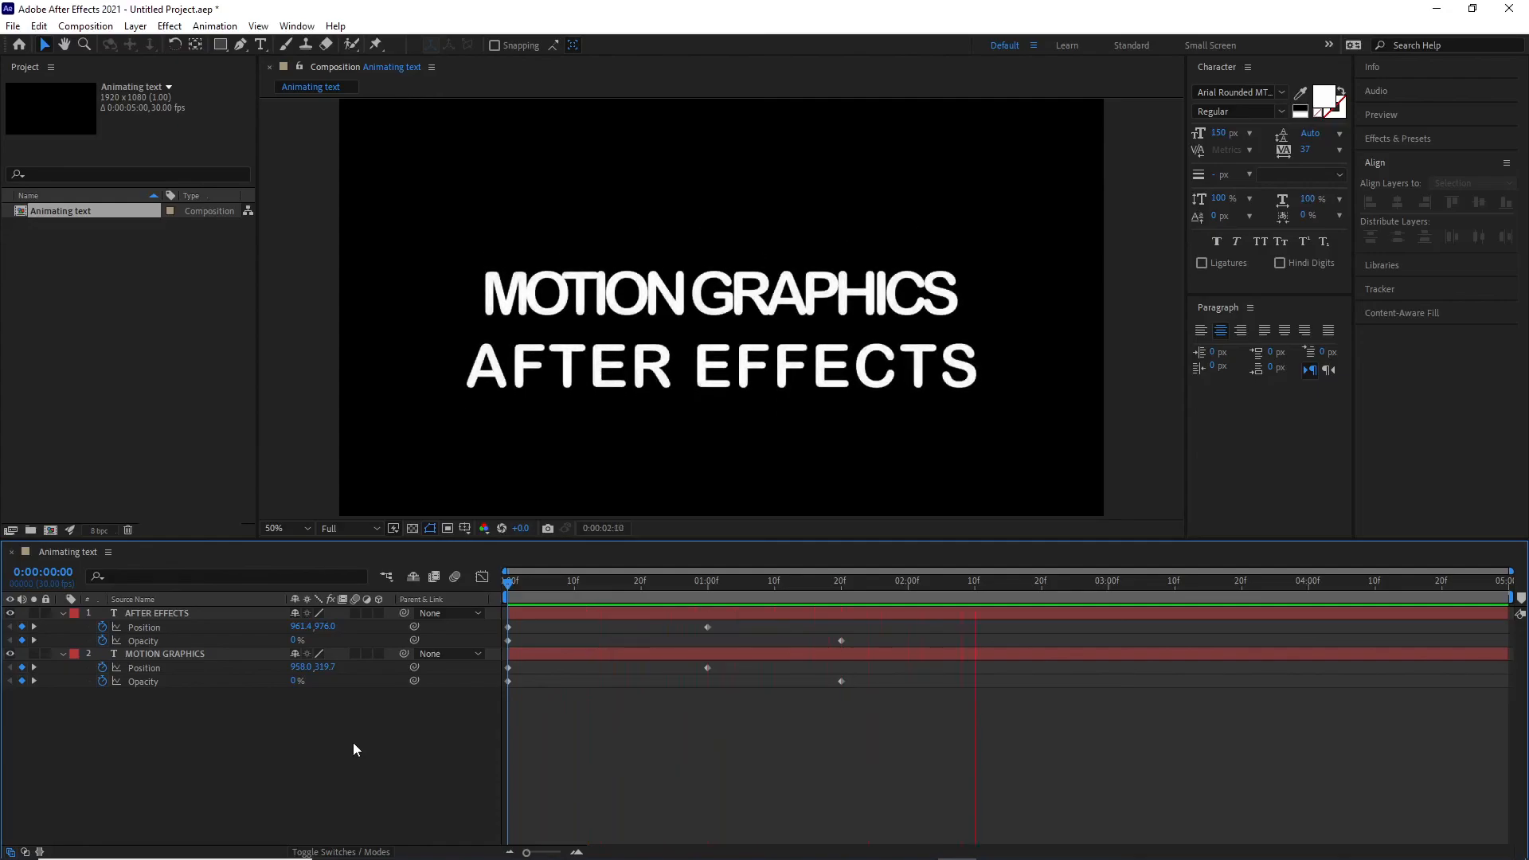
{"action": "key", "text": "space"}
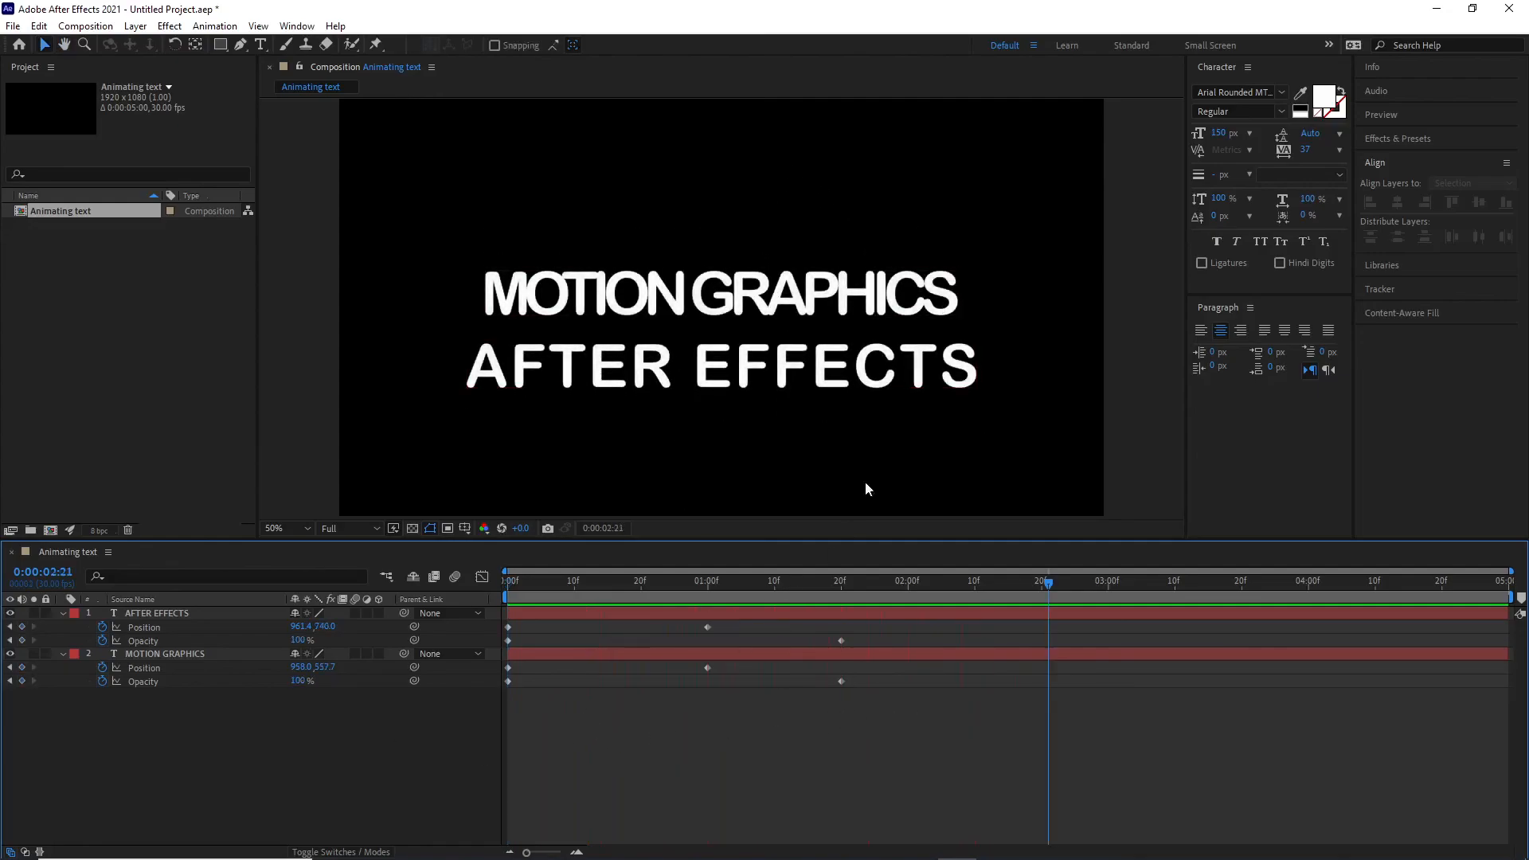